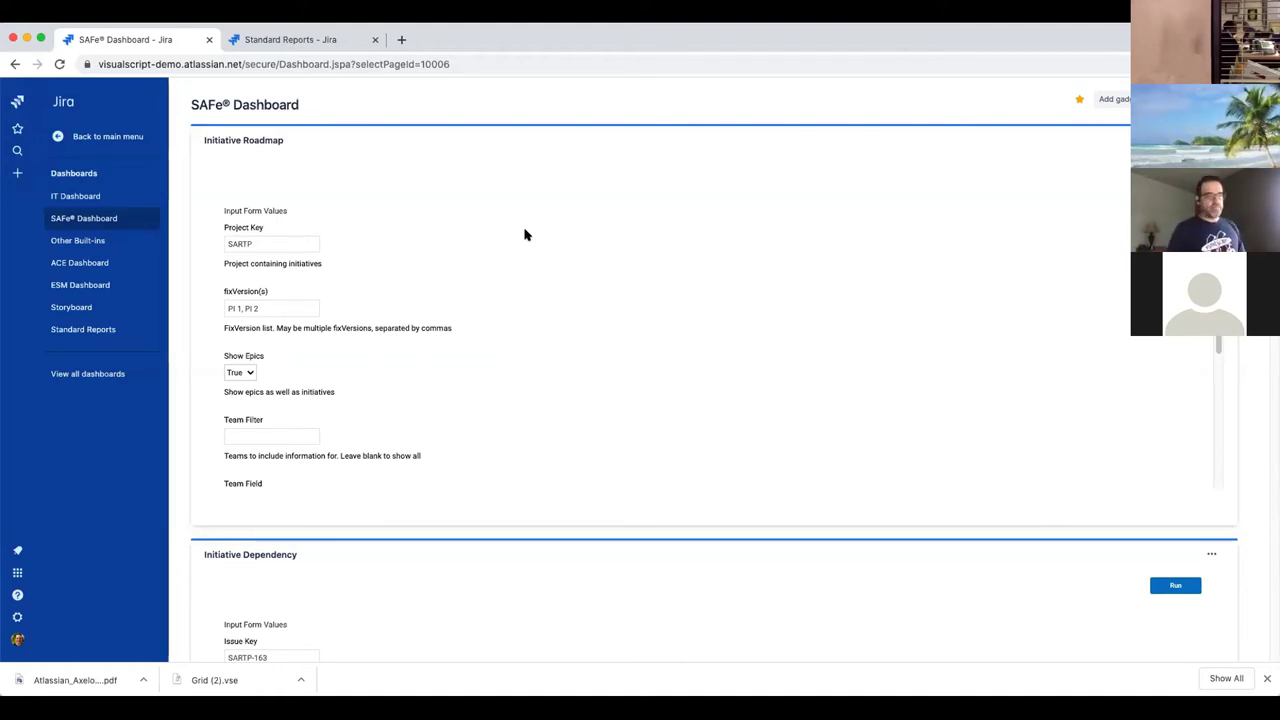
# - Find the VisualScript gadget by searching for "vi" and add it to the SAFe® Dashboard
pyautogui.click(1112, 101)
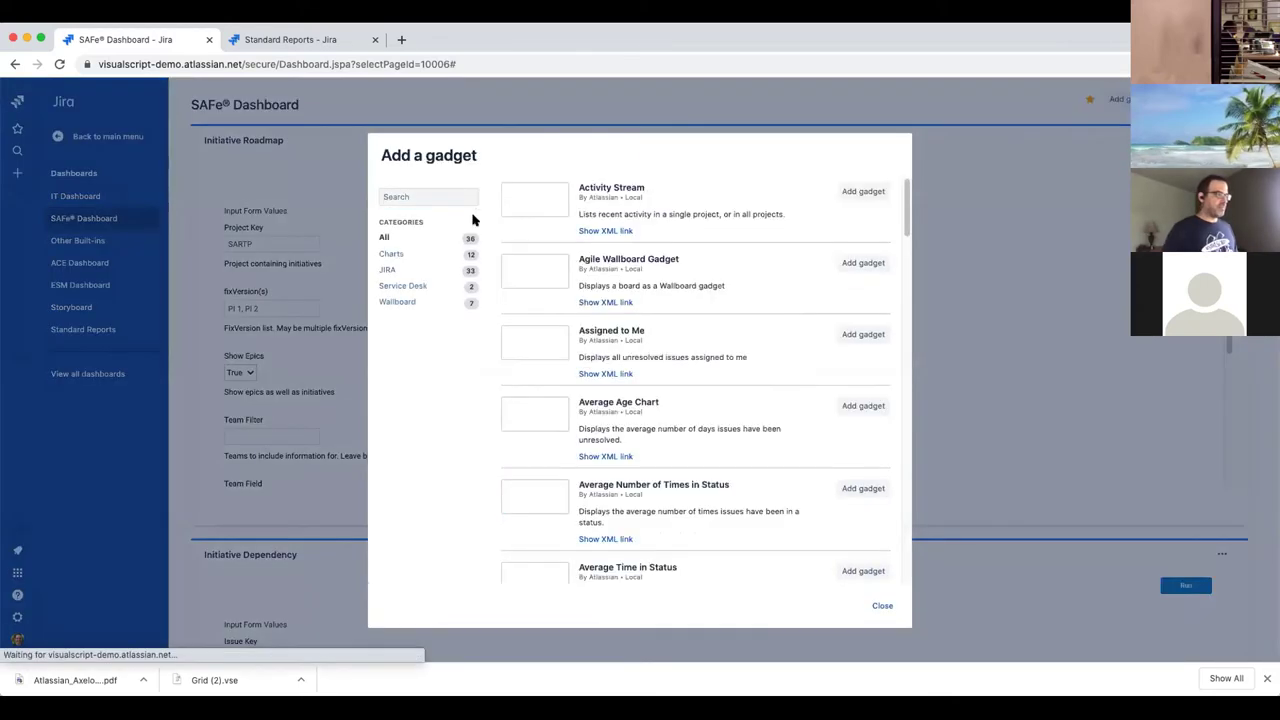
pyautogui.click(429, 196)
pyautogui.write('vi')
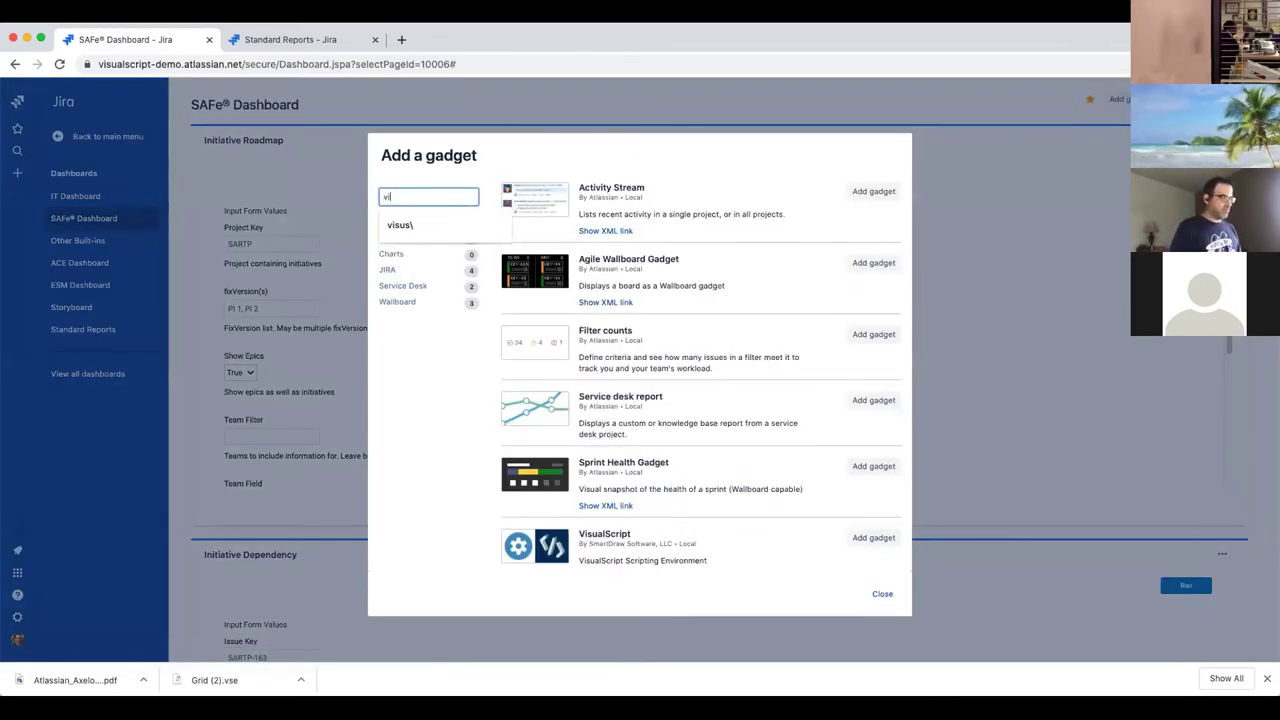
pyautogui.click(873, 538)
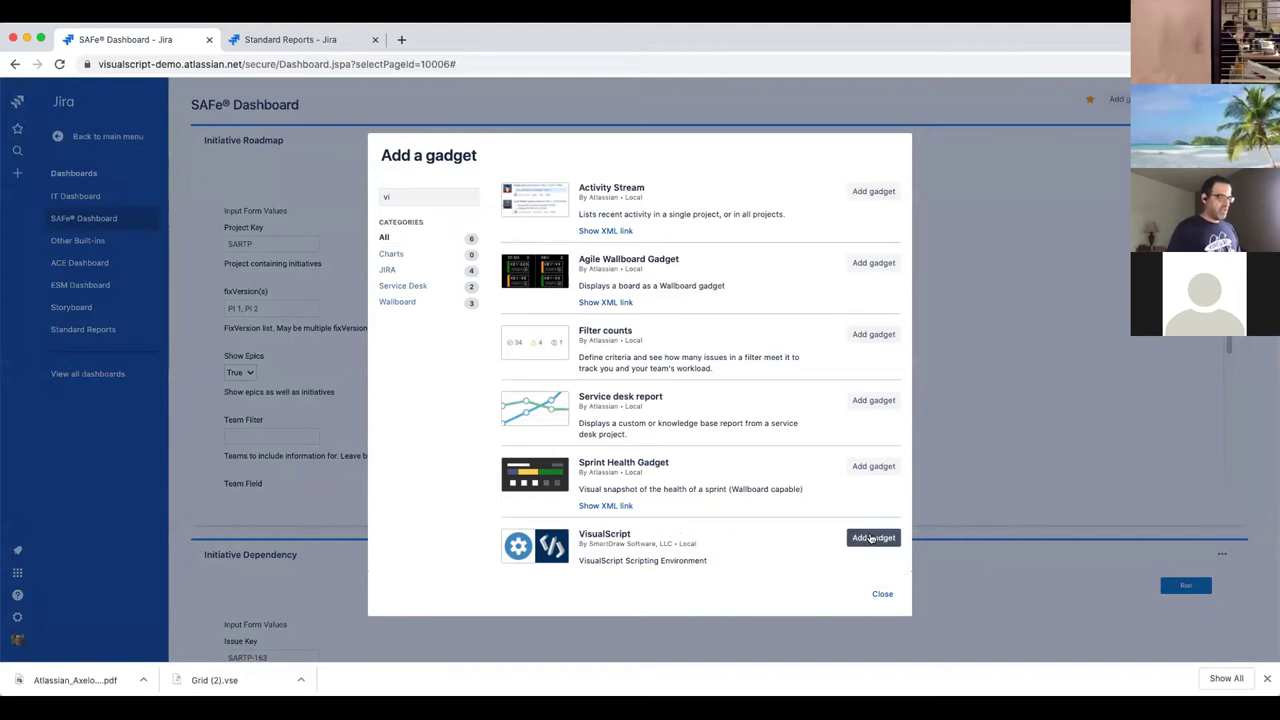
pyautogui.click(881, 594)
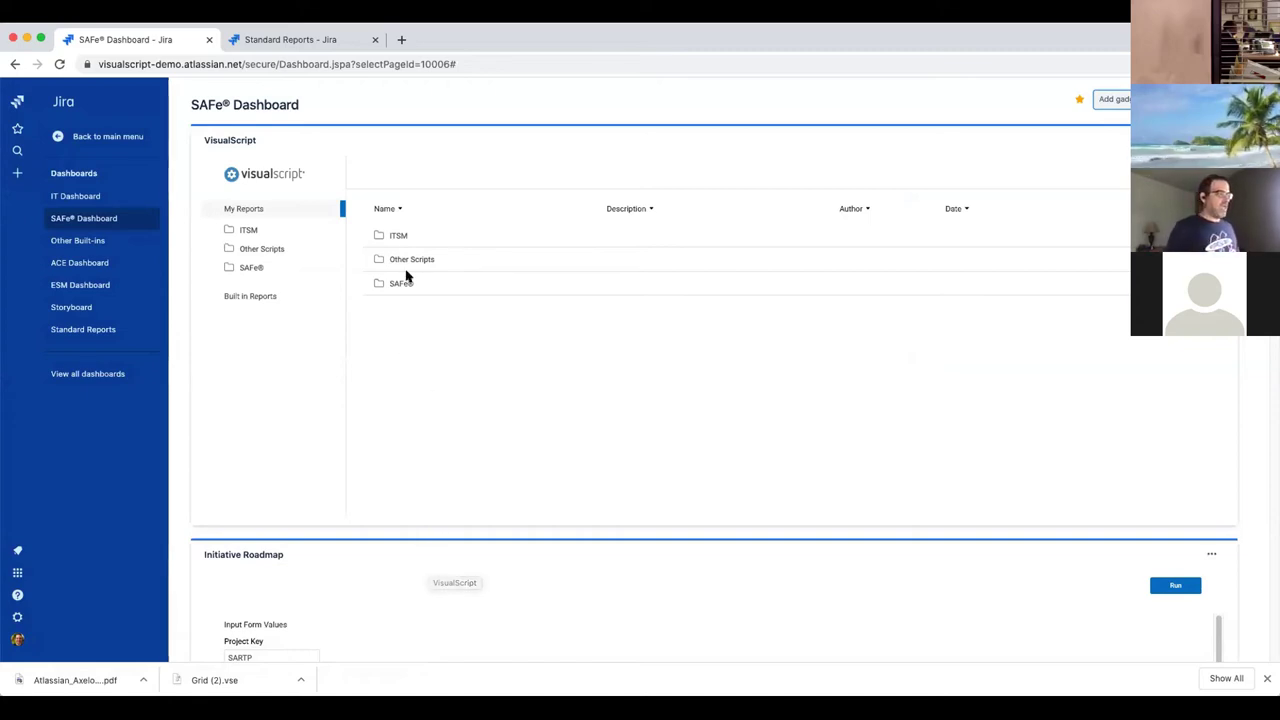
# - Browse the VisualScript gadget's ITSM, Other Scripts and Standard Reports folders, then its built-in reports
pyautogui.click(406, 240)
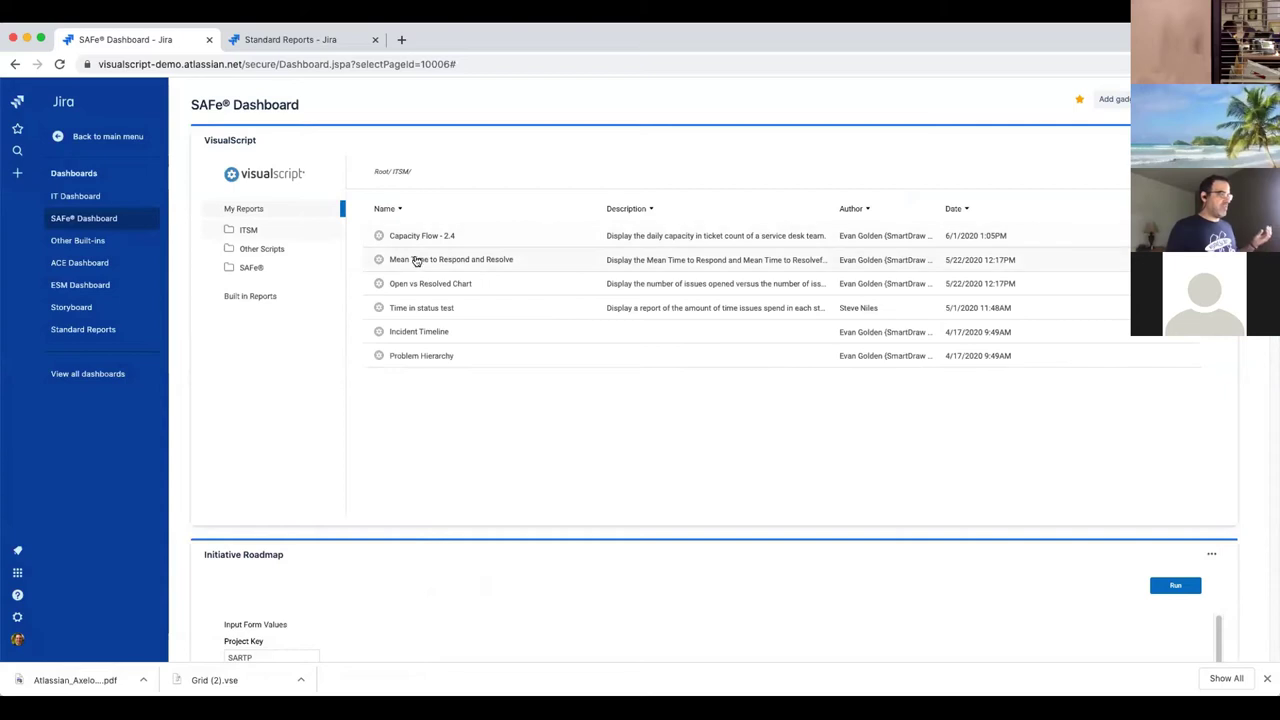
pyautogui.click(258, 250)
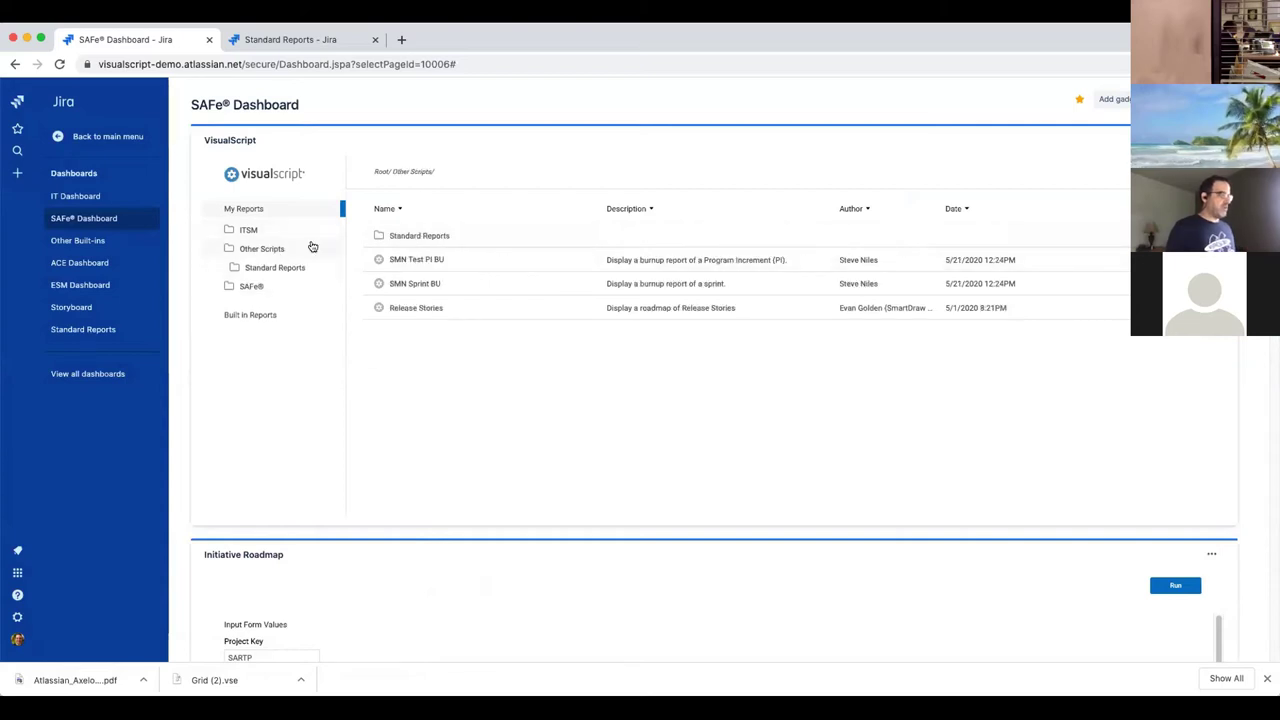
pyautogui.click(422, 238)
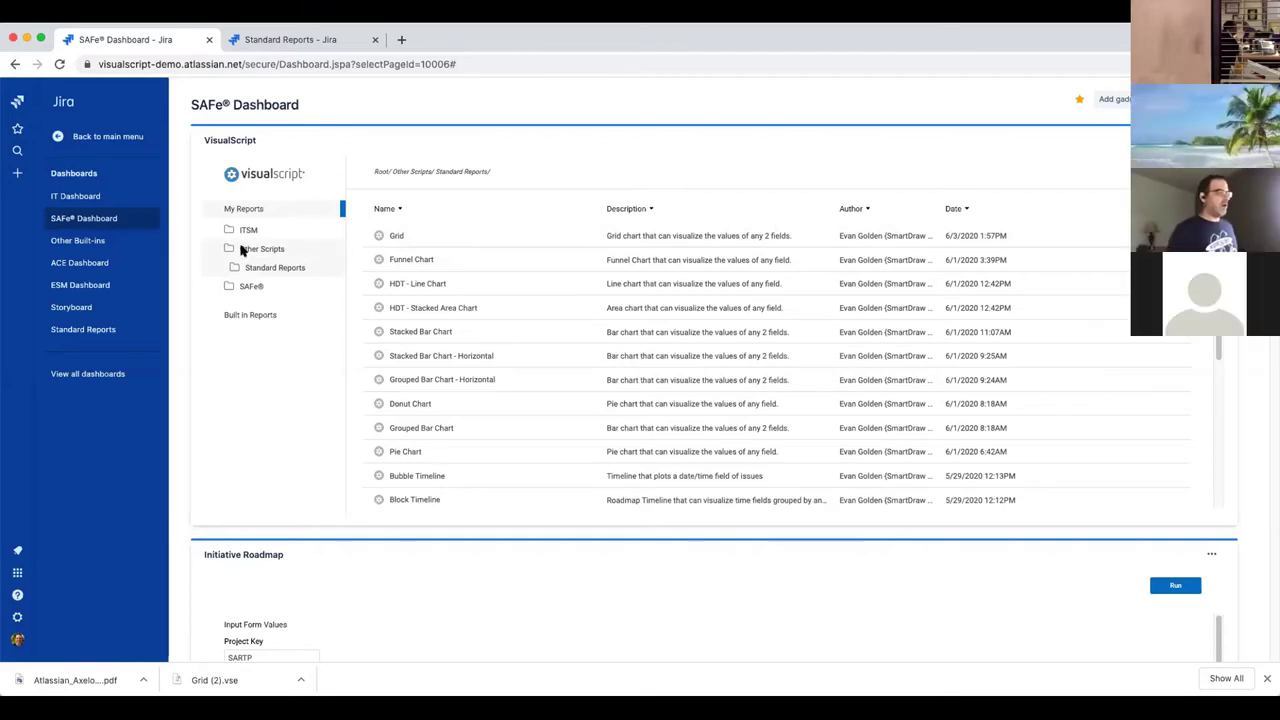
pyautogui.click(280, 317)
pyautogui.scroll(-5, 408, 371)
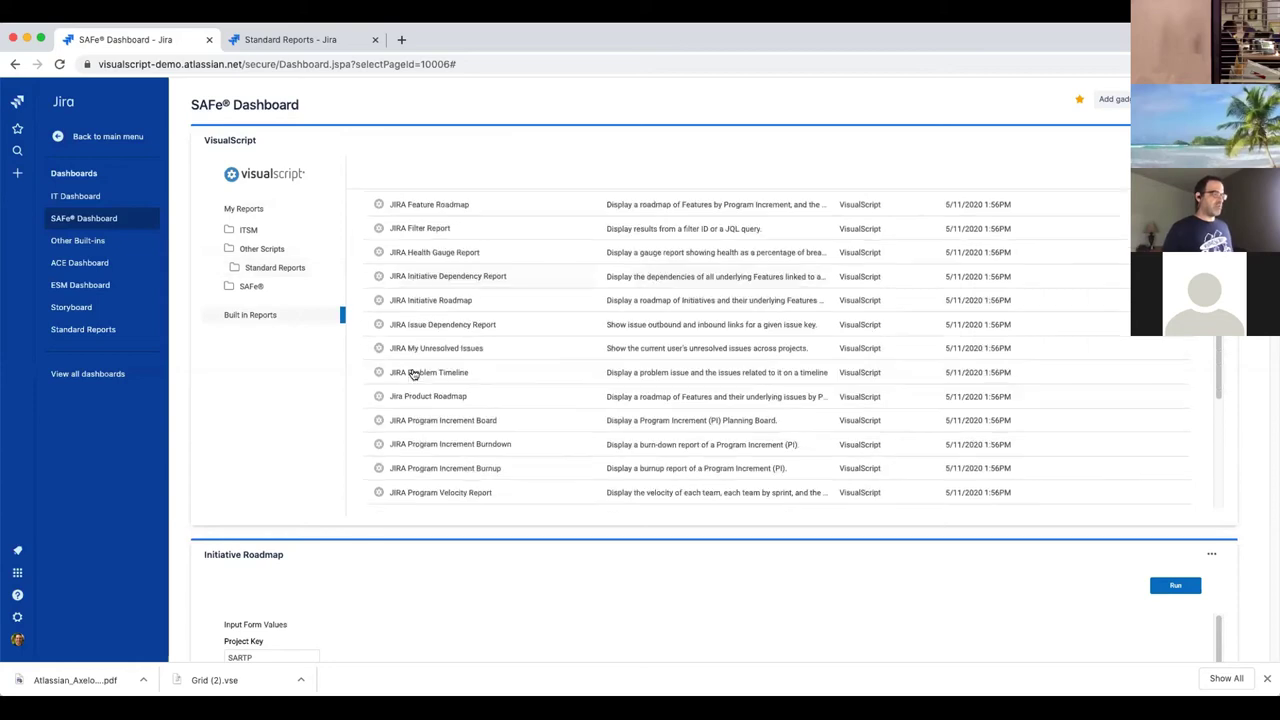
pyautogui.scroll(5, 413, 373)
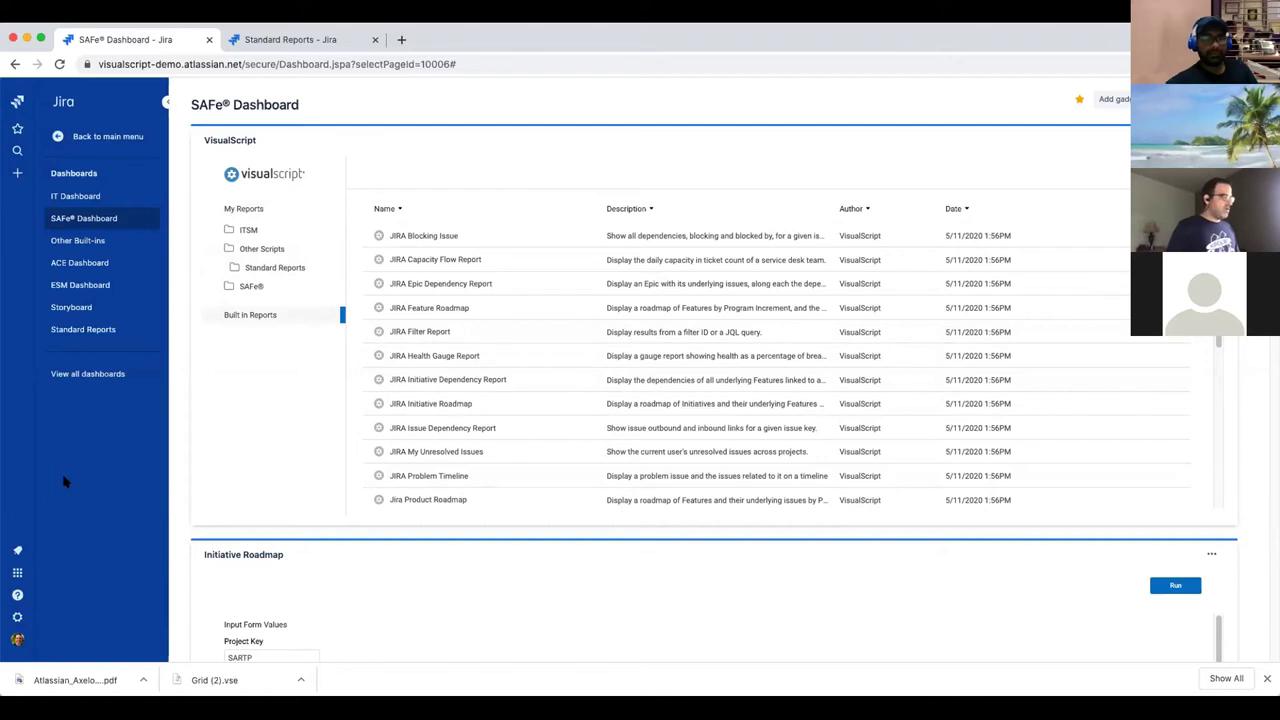
# - Review the Initiative Roadmap gadget's project key and fixVersion parameters and the Show Epics choices
pyautogui.scroll(-1, 66, 488)
pyautogui.scroll(-5, 65, 488)
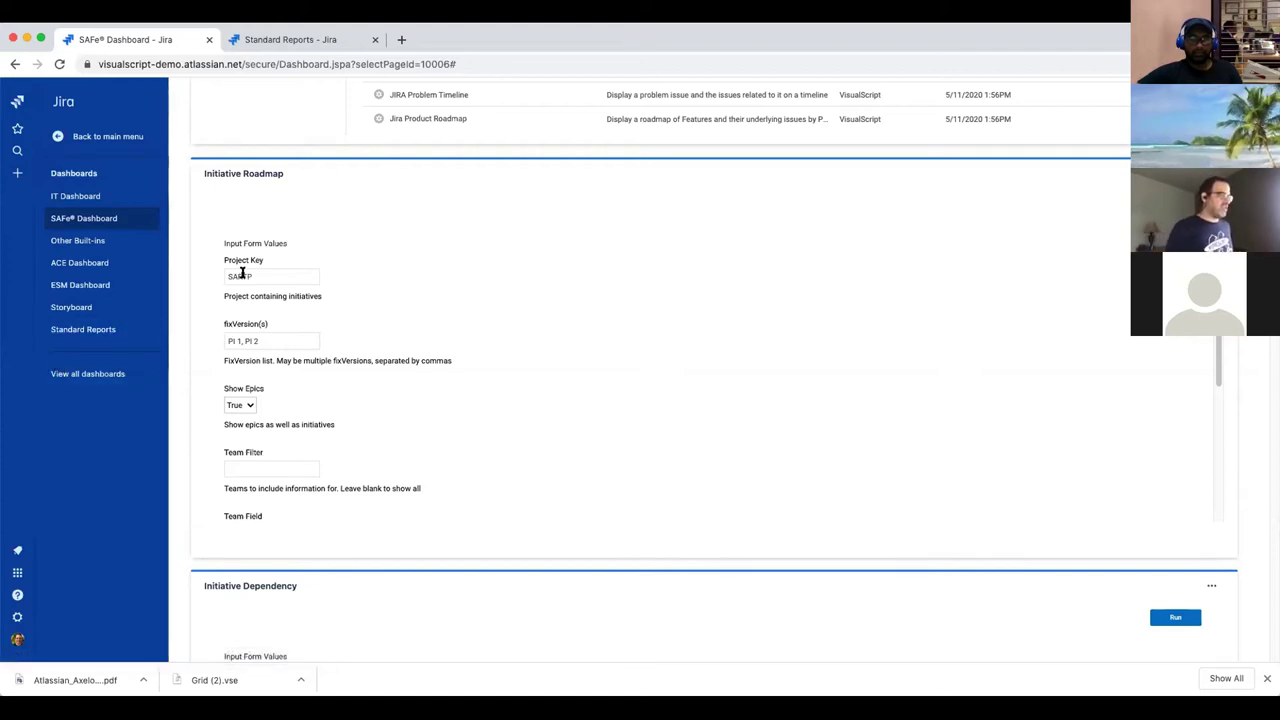
pyautogui.scroll(-3, 253, 276)
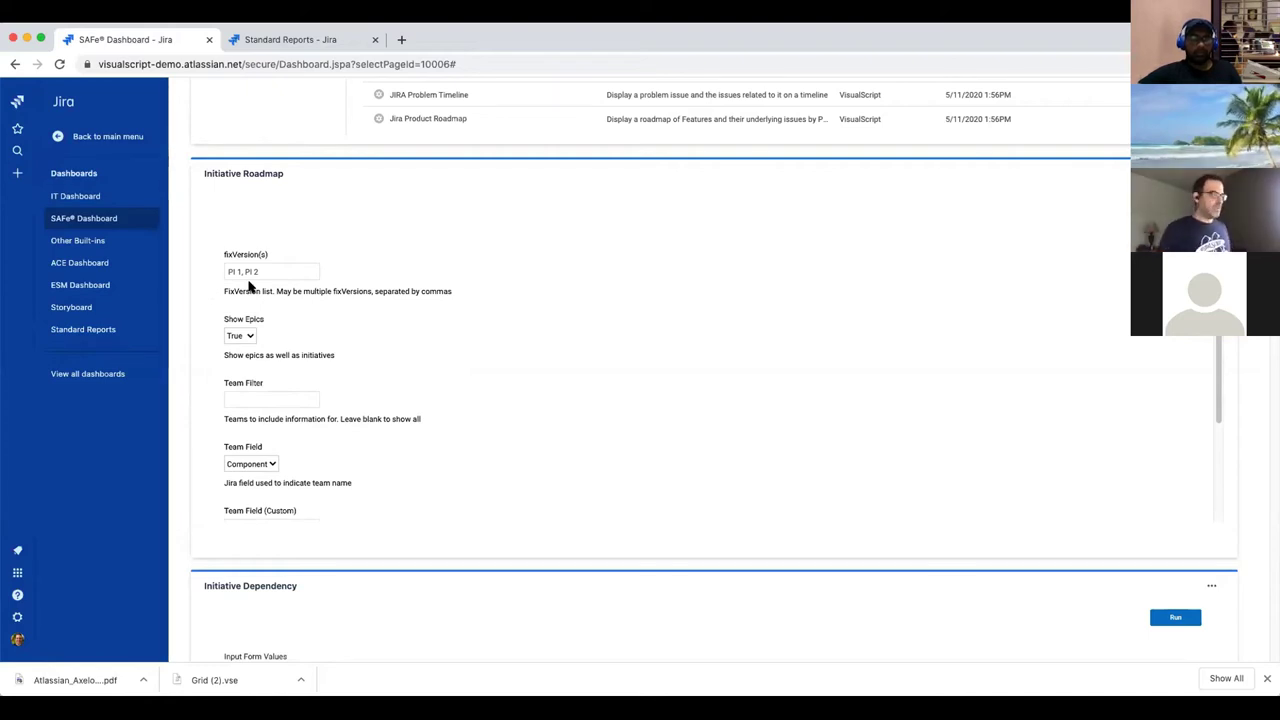
pyautogui.scroll(-1, 280, 337)
pyautogui.click(246, 320)
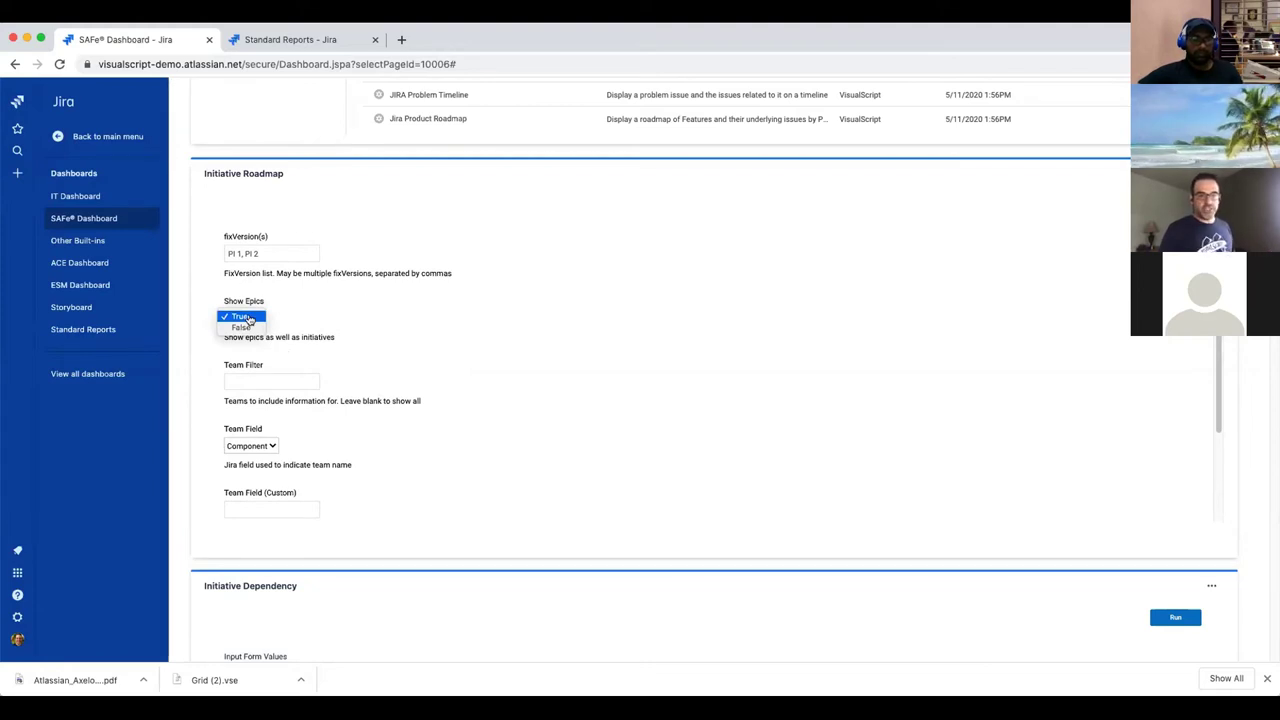
pyautogui.click(302, 318)
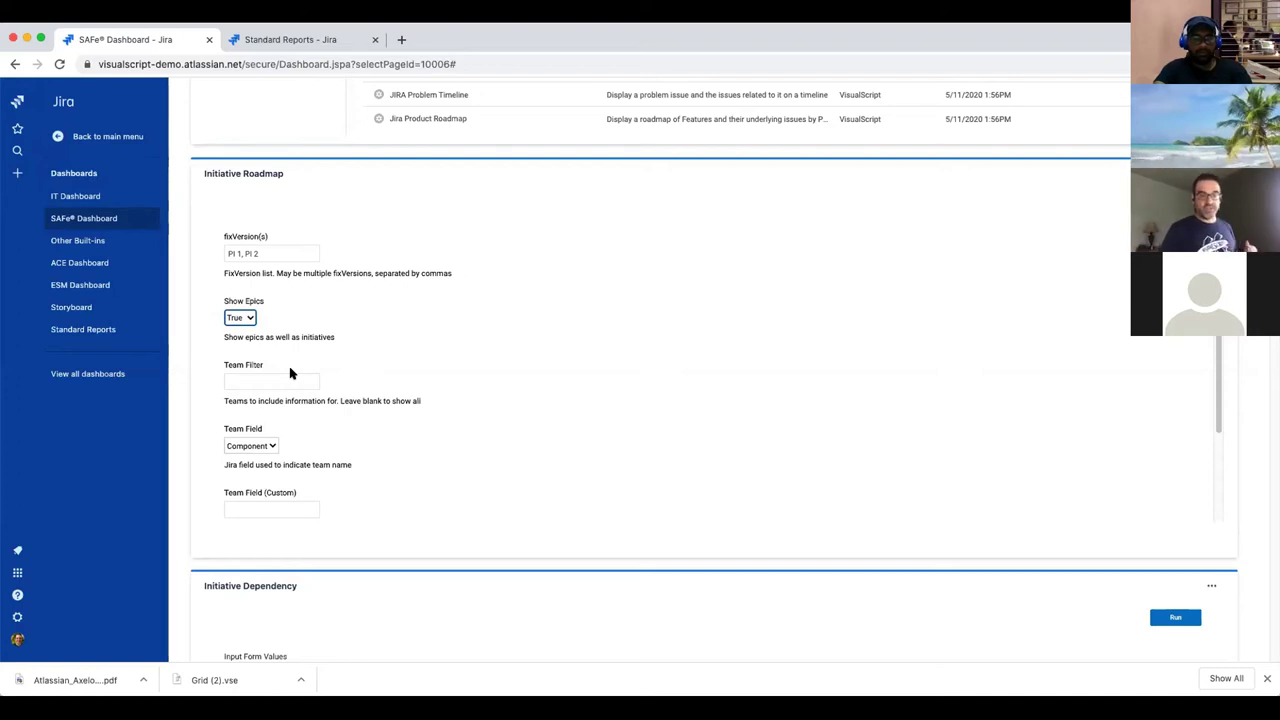
# - Check the available Team Field choices and the custom team field in the Initiative Roadmap parameters
pyautogui.scroll(-3, 290, 373)
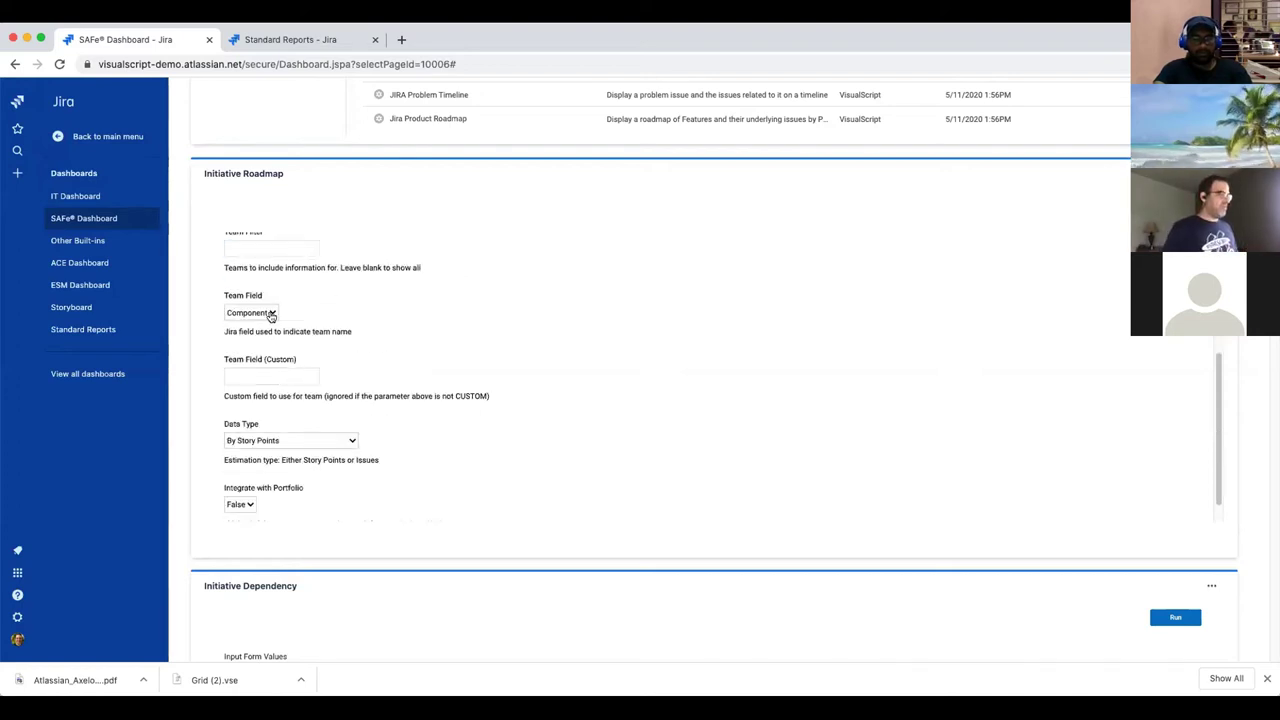
pyautogui.click(270, 314)
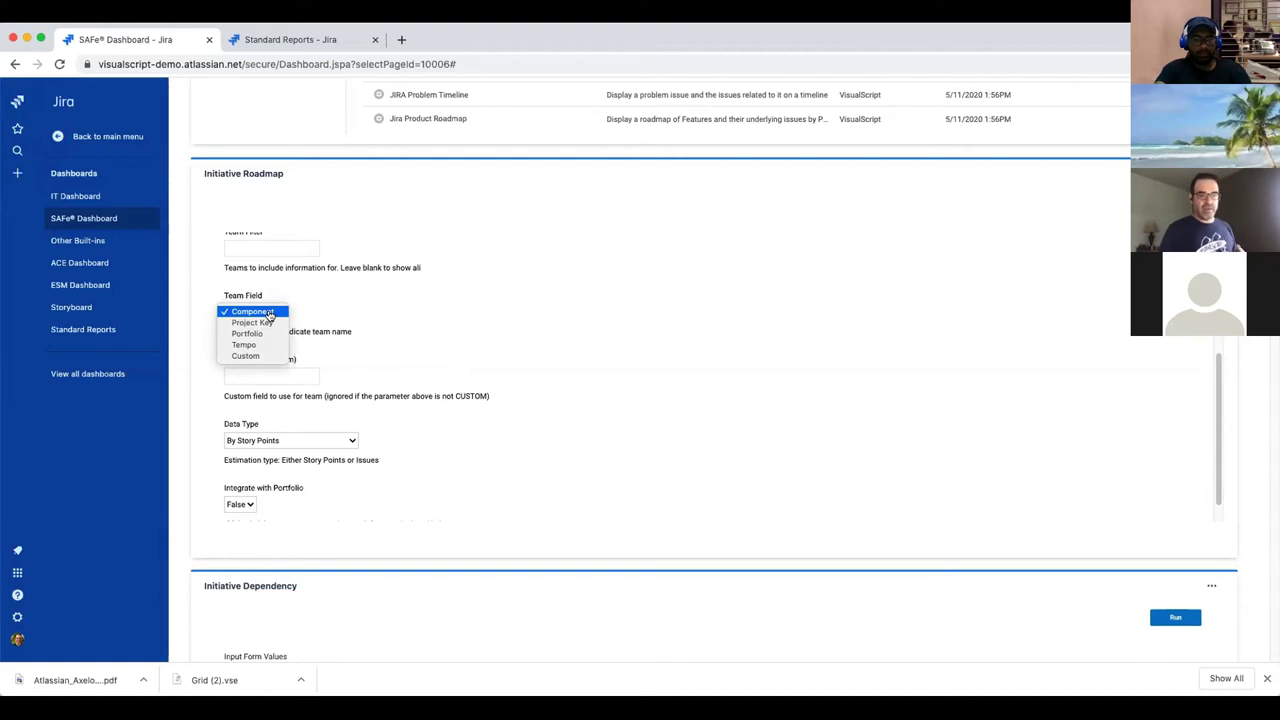
pyautogui.click(283, 366)
pyautogui.click(277, 375)
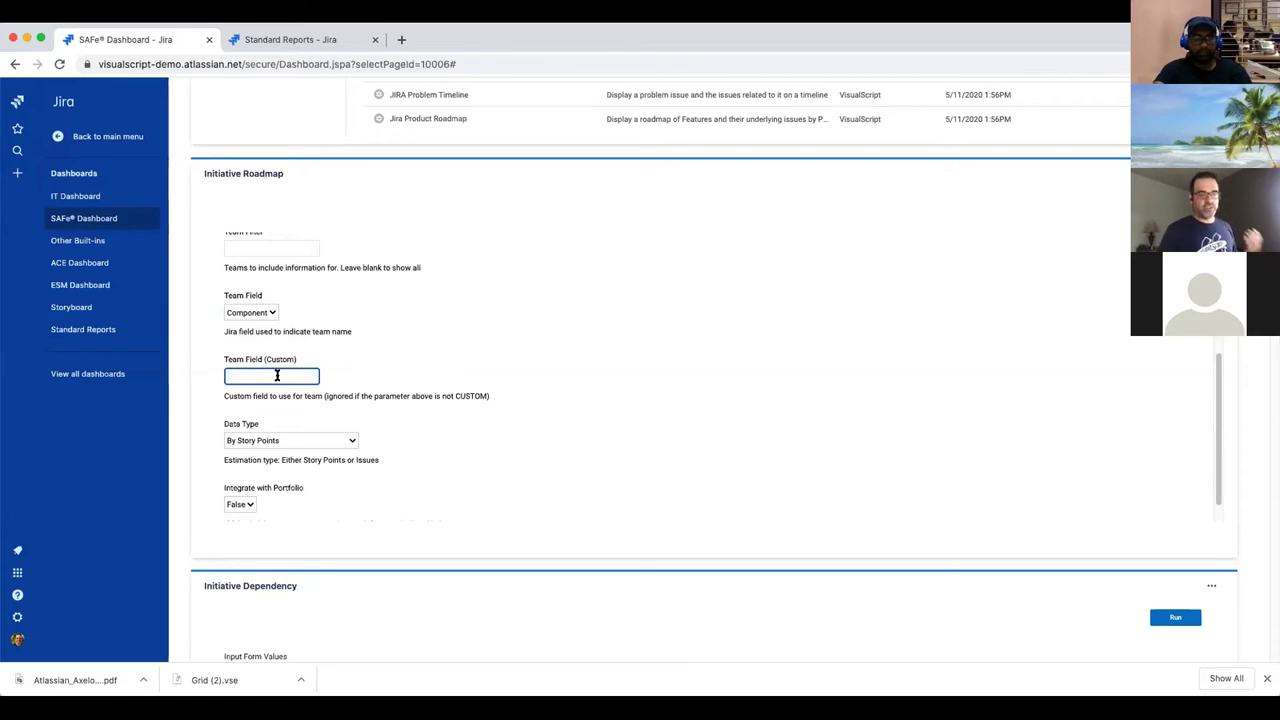
pyautogui.click(394, 374)
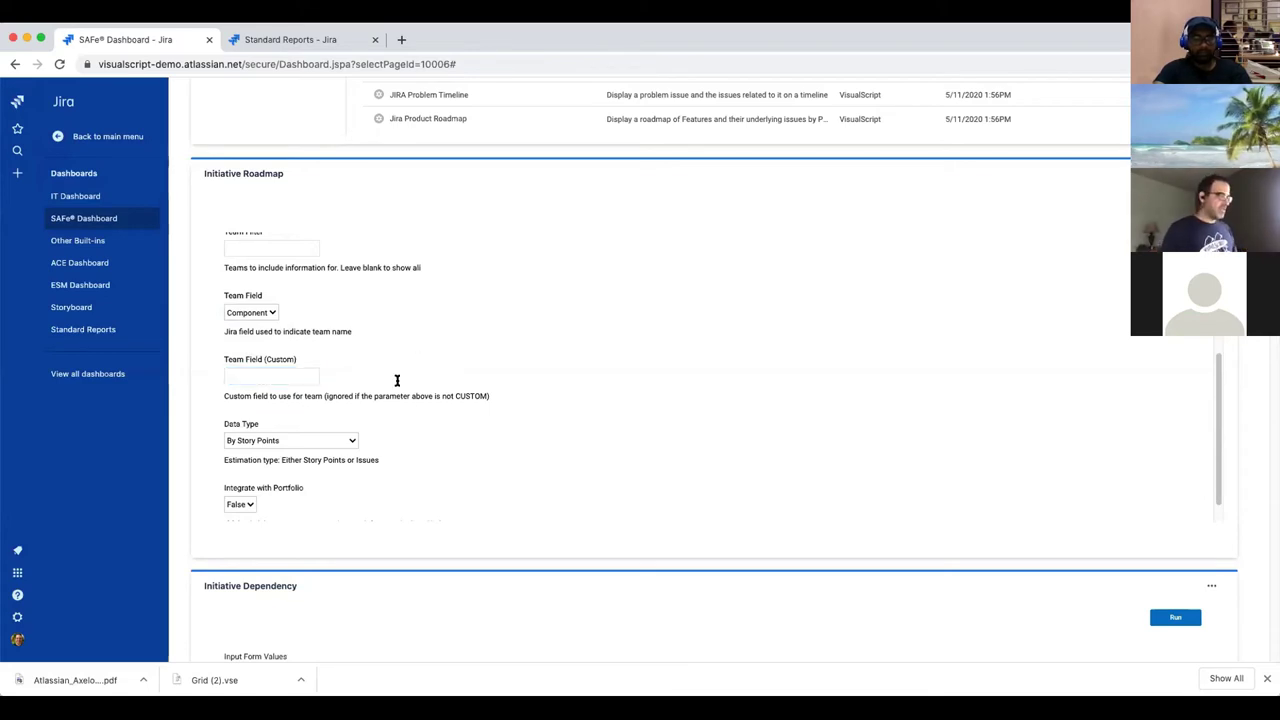
# - Inspect the roadmap's Data Type choices and the link type note under Integrate with Portfolio
pyautogui.scroll(-1, 417, 429)
pyautogui.click(346, 418)
pyautogui.click(457, 425)
pyautogui.scroll(-1, 419, 440)
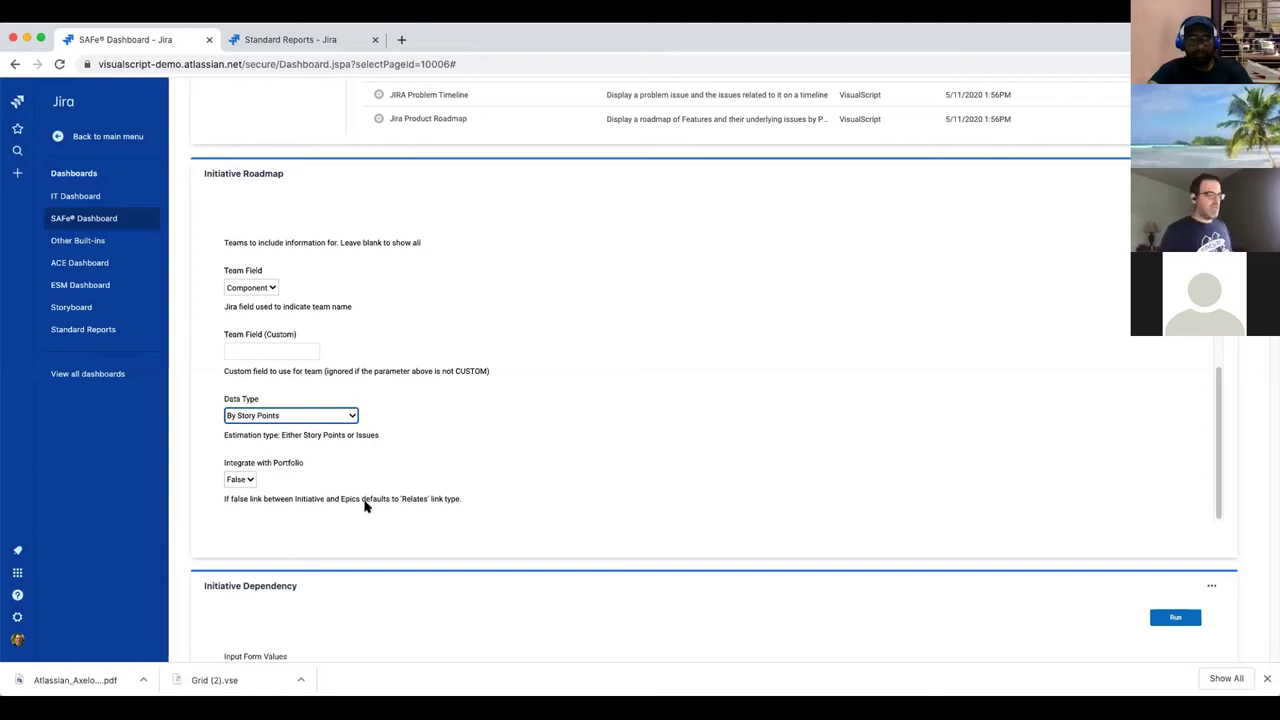
pyautogui.doubleClick(409, 497)
pyautogui.moveTo(409, 497); pyautogui.dragTo(471, 497)
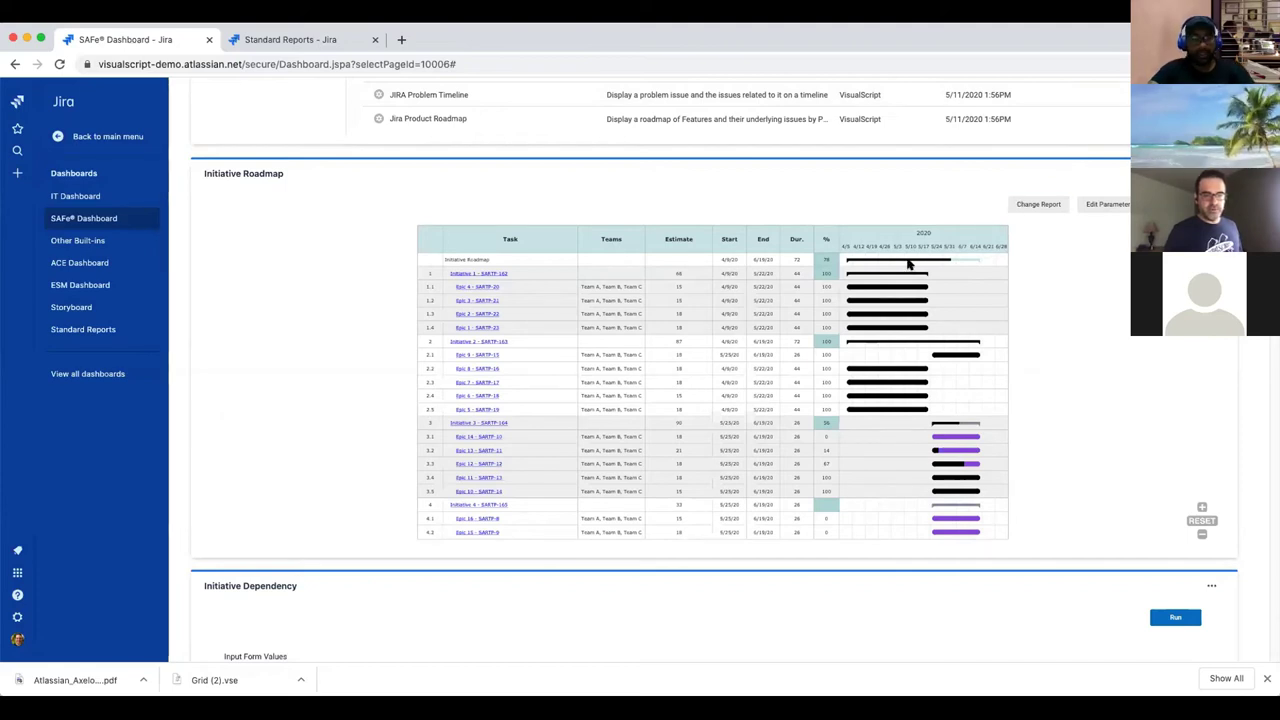
# - Examine the Initiative Roadmap chart's initiatives, epics, completion percentages and timeline bars
pyautogui.hscroll(1, 735, 313)
pyautogui.hscroll(1, 711, 408)
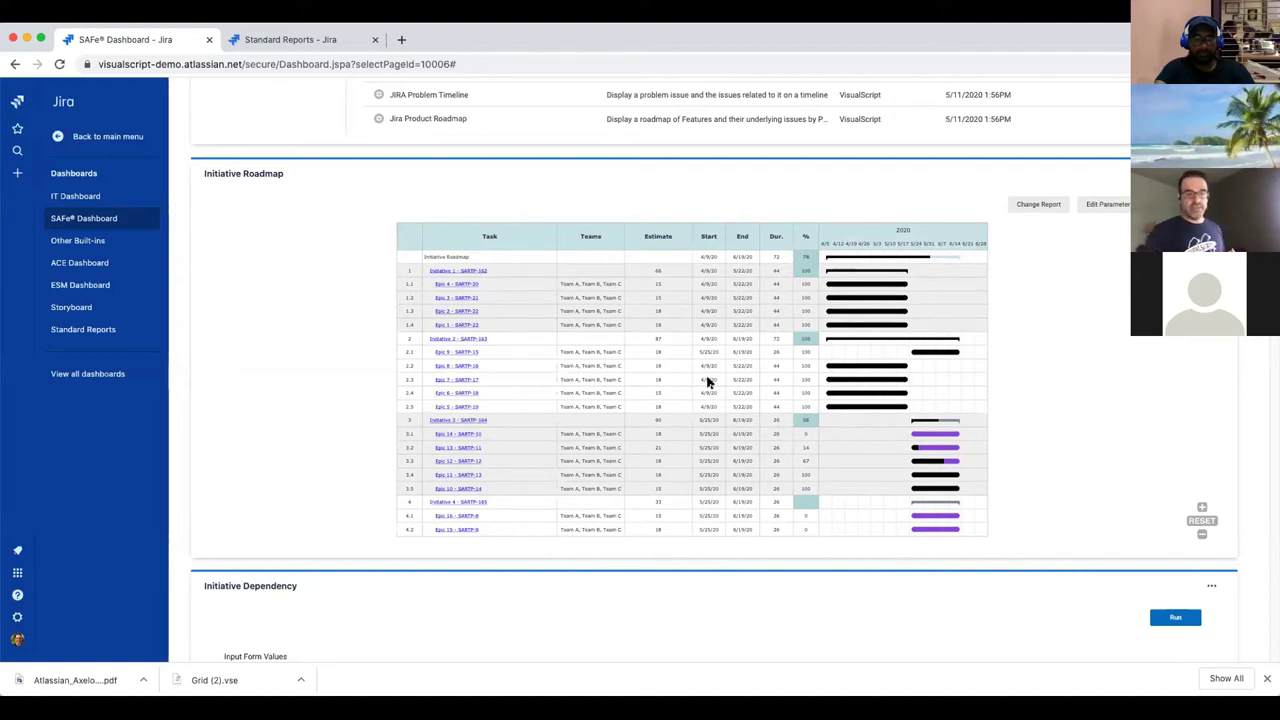
pyautogui.scroll(1, 480, 339)
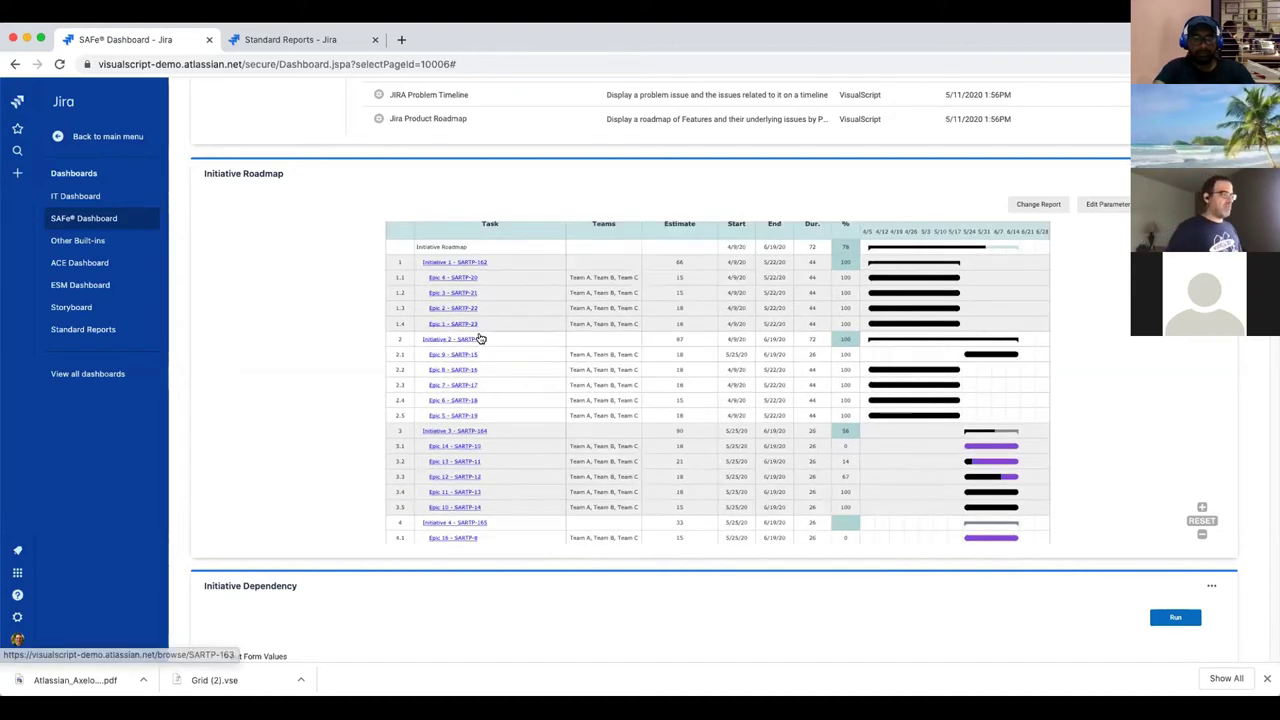
pyautogui.scroll(1, 480, 339)
pyautogui.scroll(-2, 480, 339)
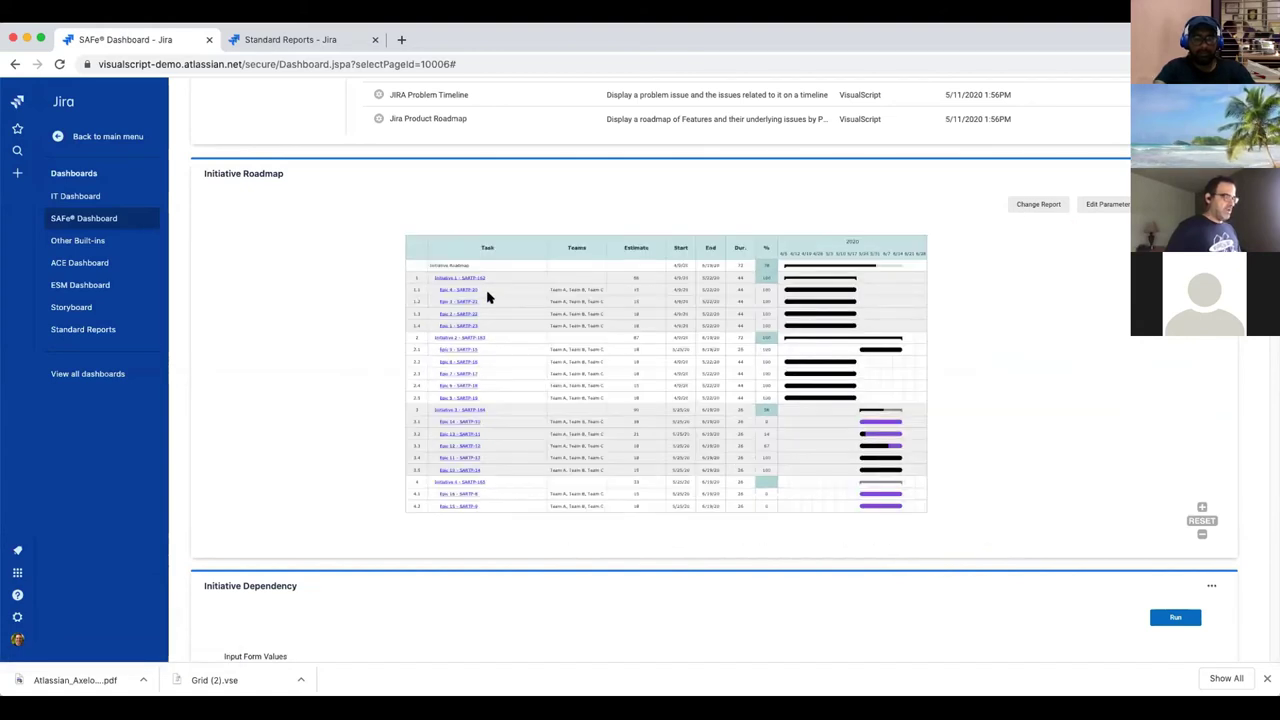
pyautogui.scroll(1, 488, 297)
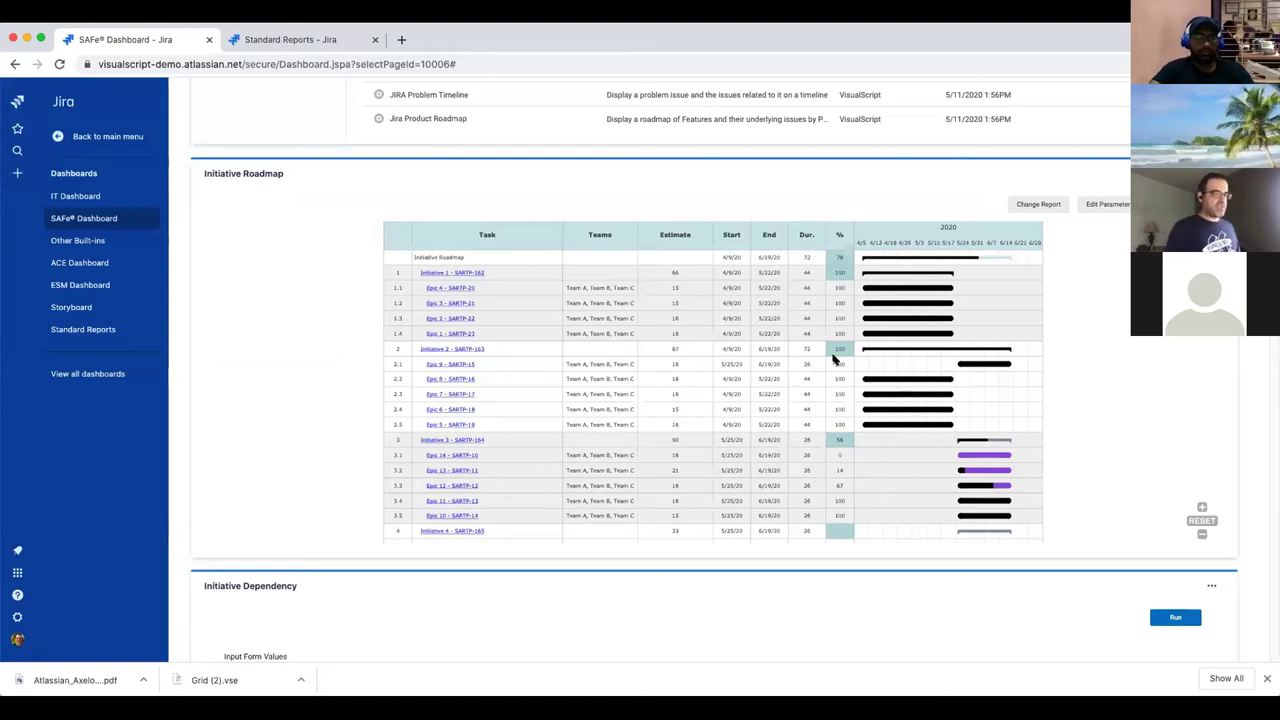
pyautogui.scroll(-1, 929, 437)
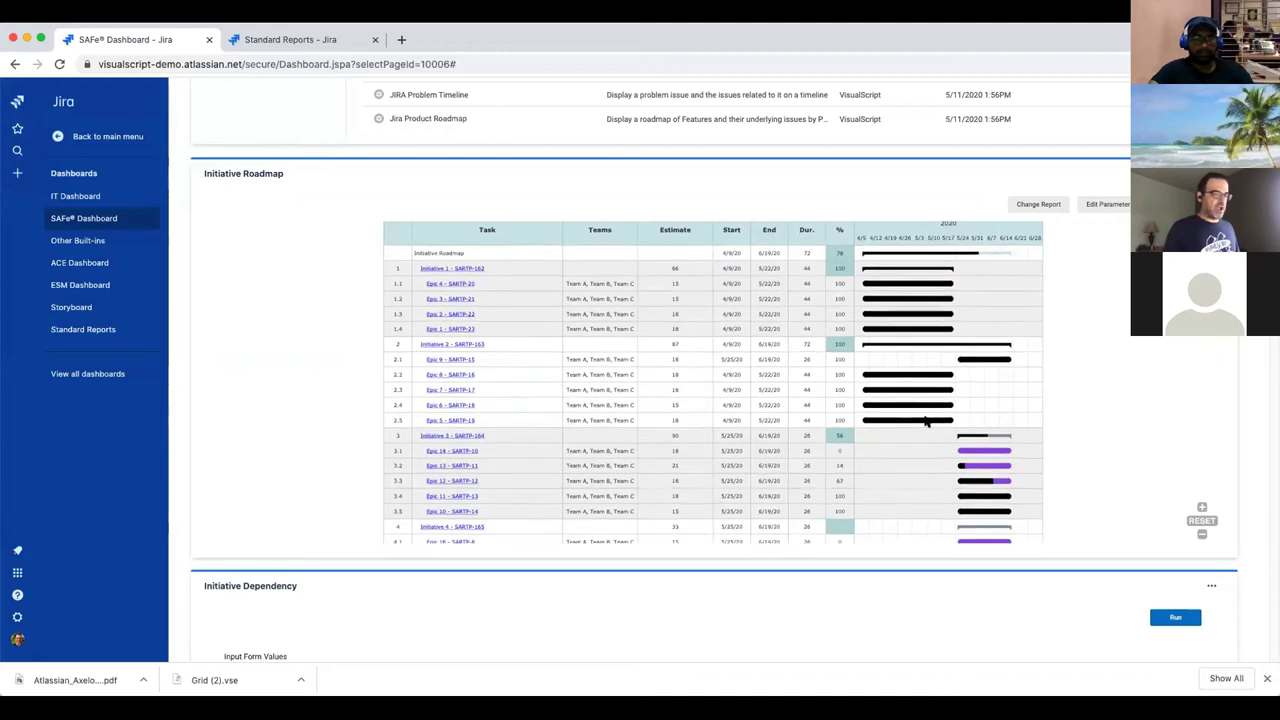
pyautogui.scroll(-1, 920, 360)
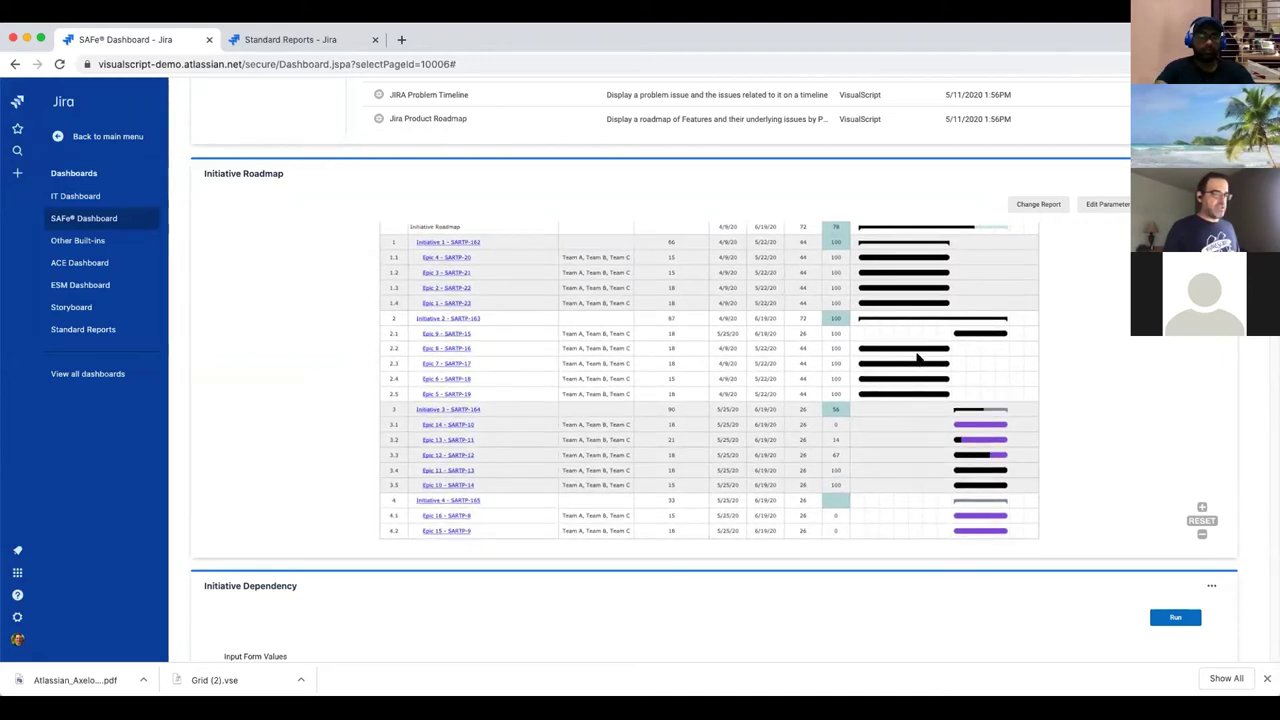
pyautogui.scroll(1, 875, 250)
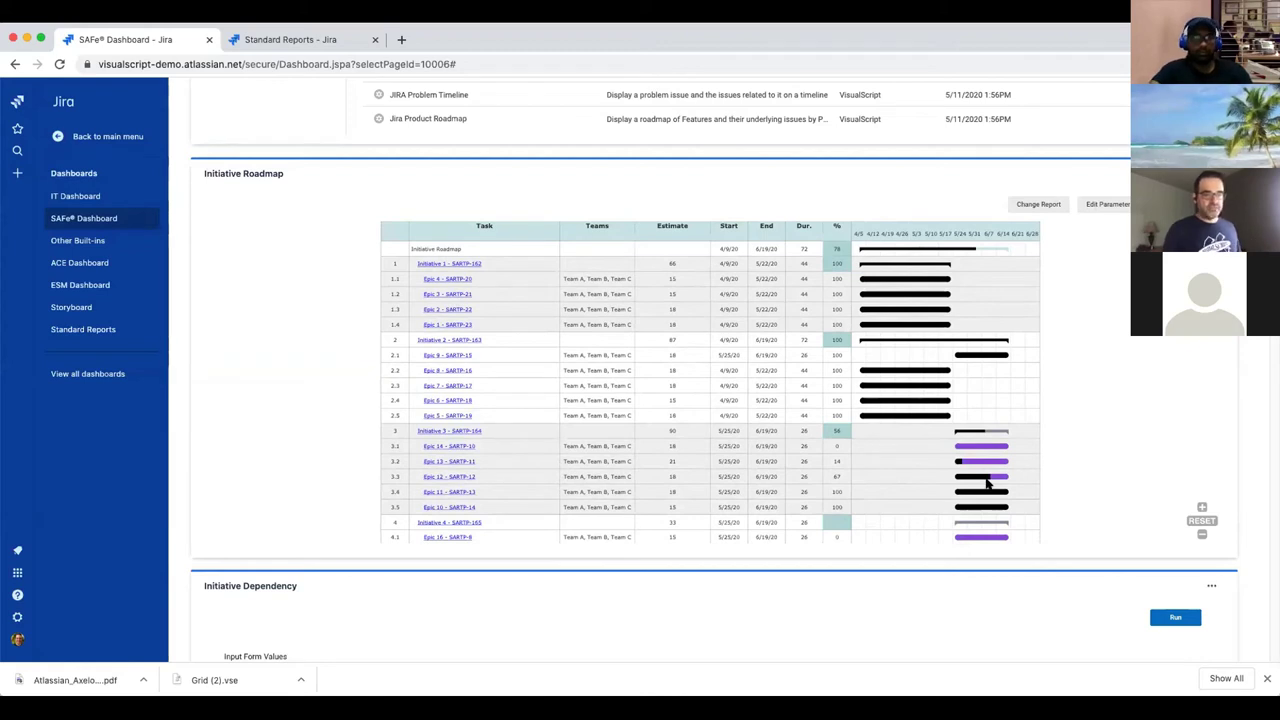
pyautogui.scroll(-5, 950, 485)
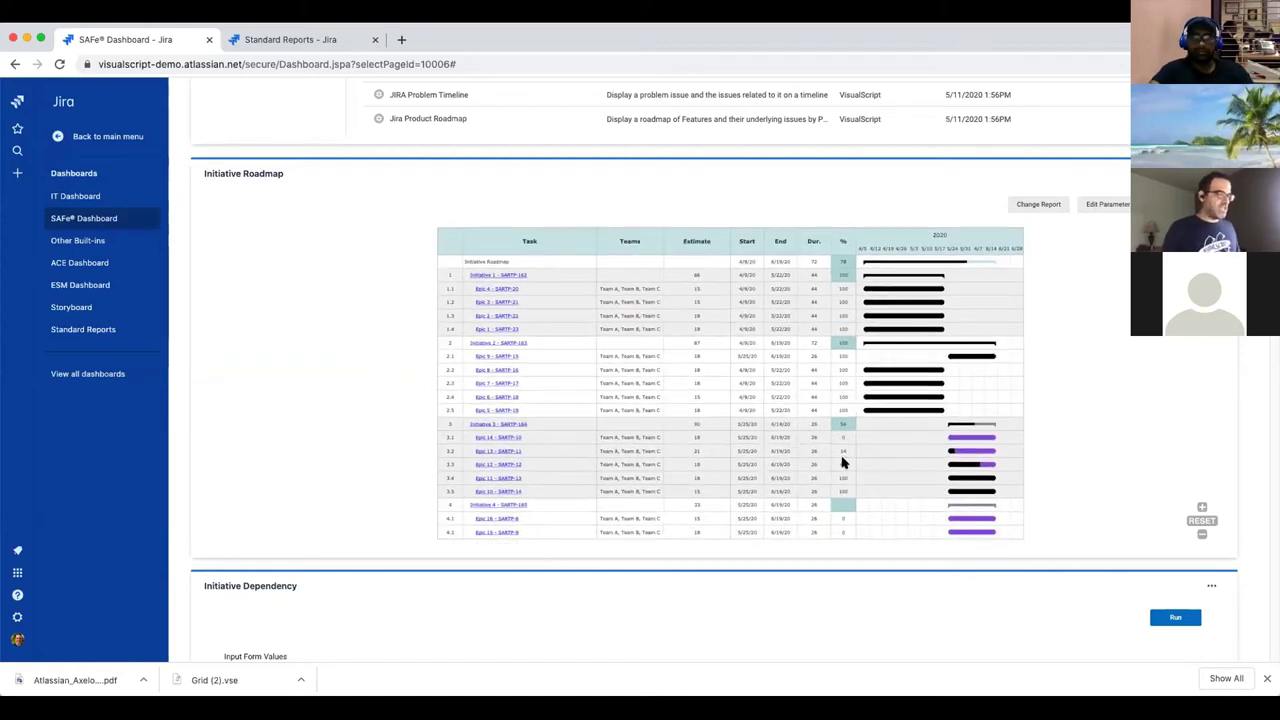
pyautogui.scroll(-3, 845, 469)
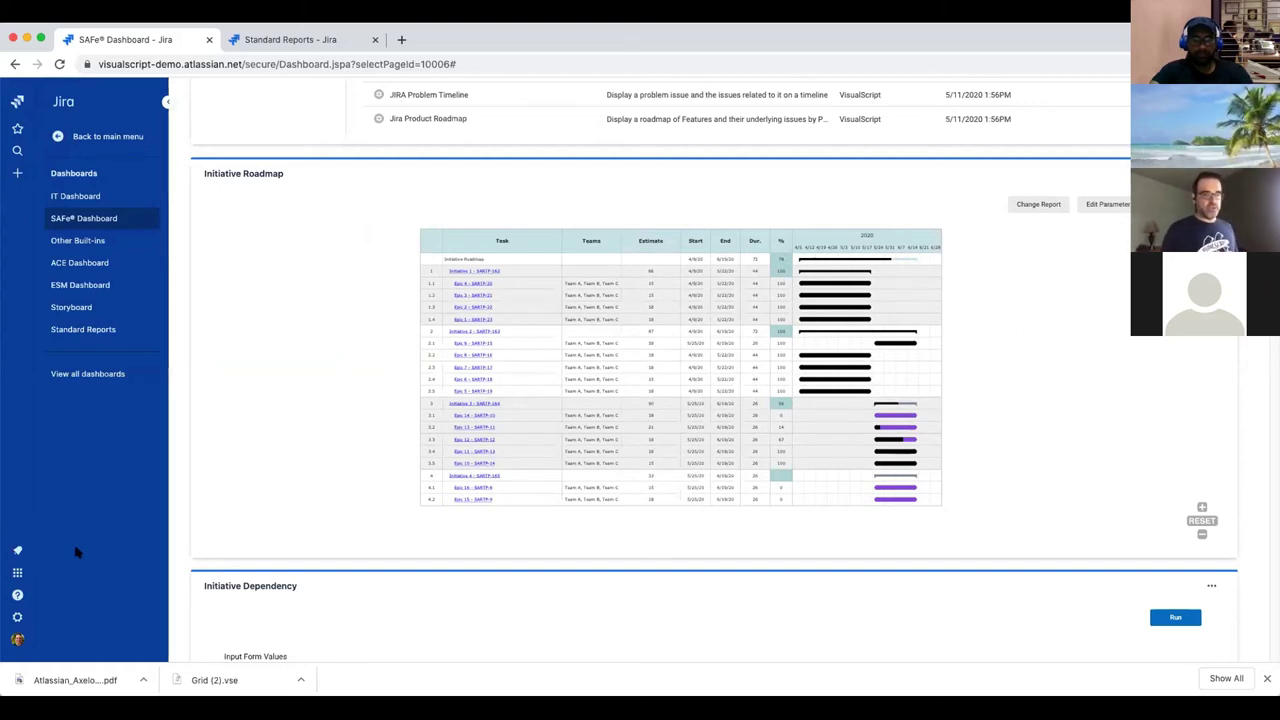
# - Review the Initiative Dependency gadget's Issue Key, Issue Link Type and Integrate with Portfolio for Jira parameters
pyautogui.scroll(-2, 89, 554)
pyautogui.scroll(-4, 89, 554)
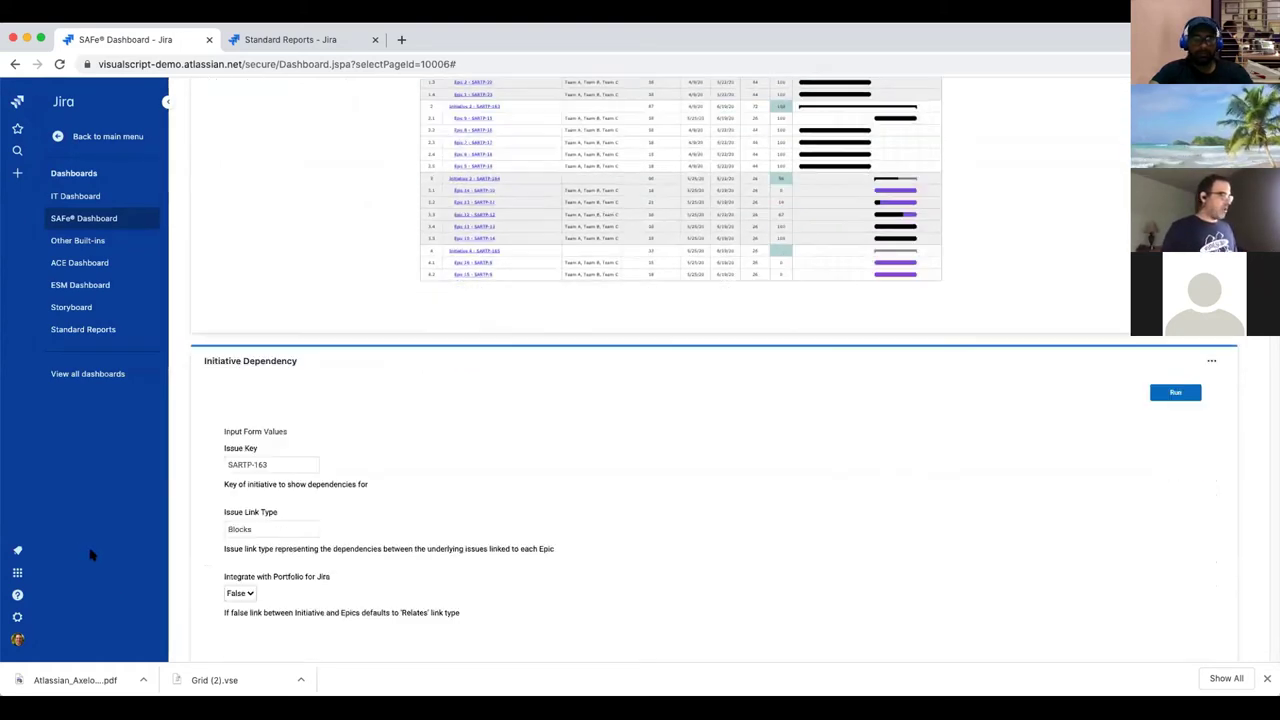
pyautogui.scroll(-1, 90, 555)
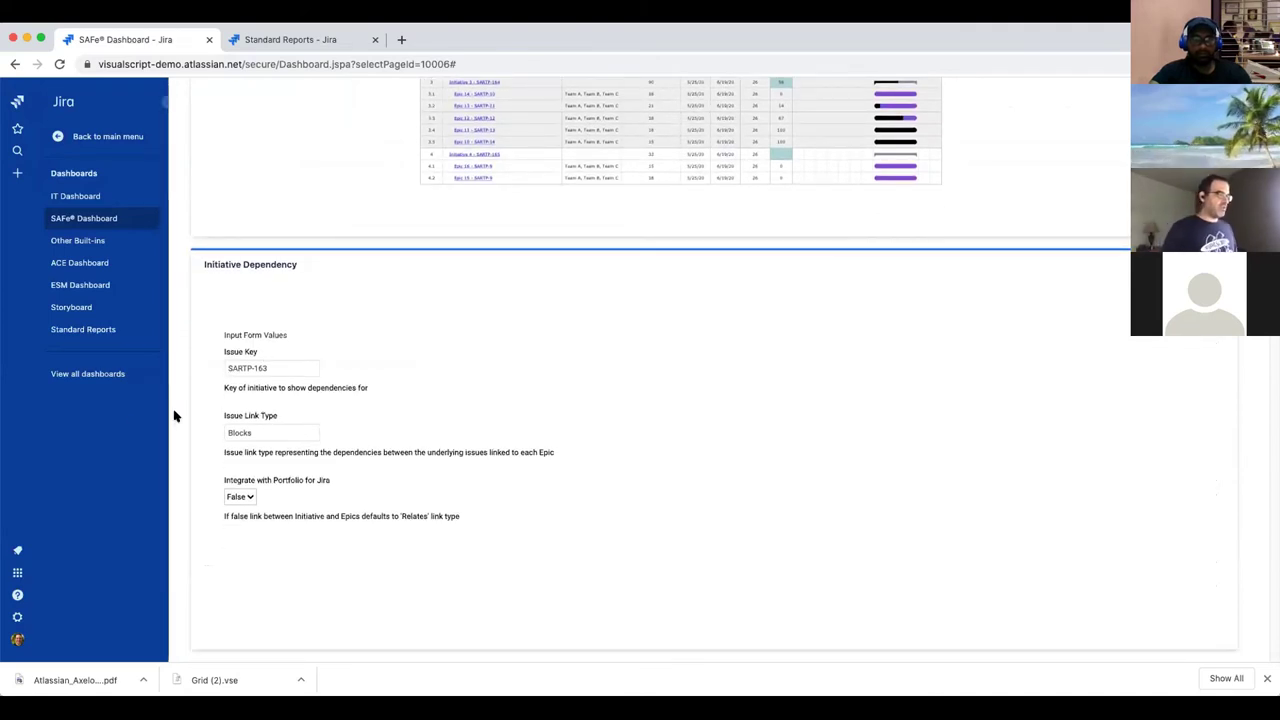
pyautogui.scroll(1, 108, 437)
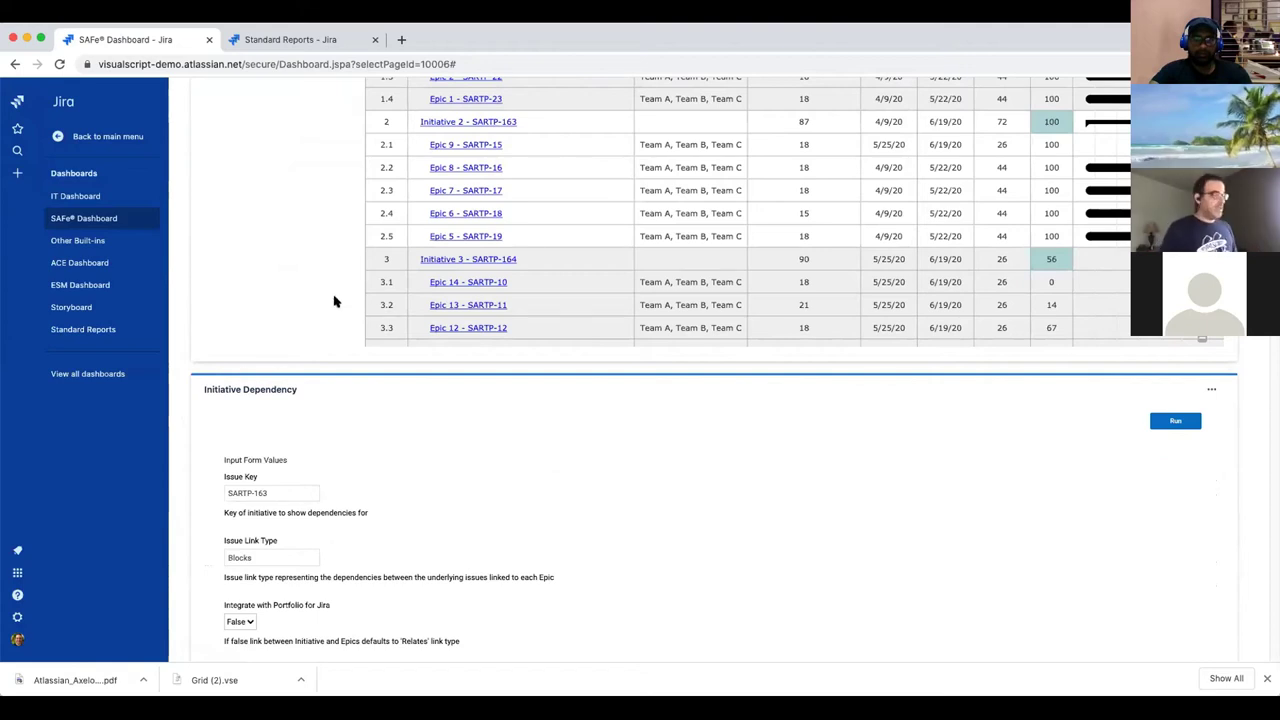
pyautogui.scroll(-1, 182, 440)
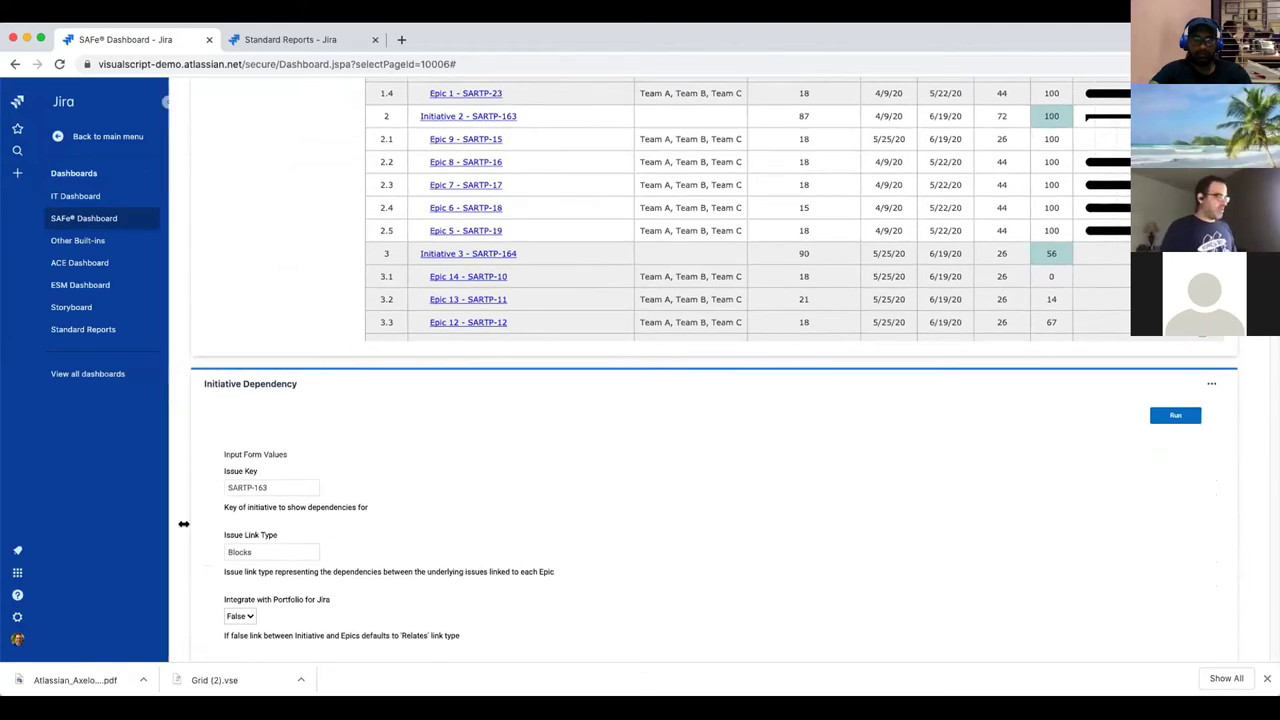
pyautogui.scroll(-1, 182, 524)
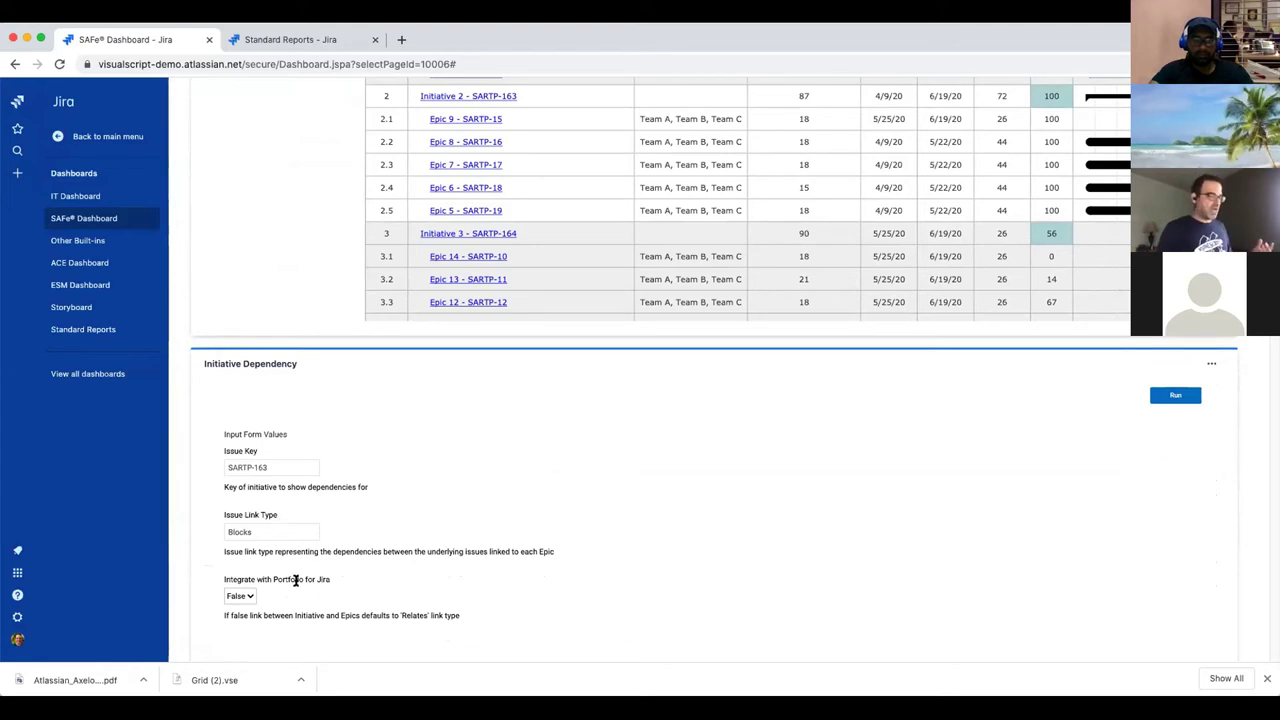
pyautogui.scroll(-1, 300, 592)
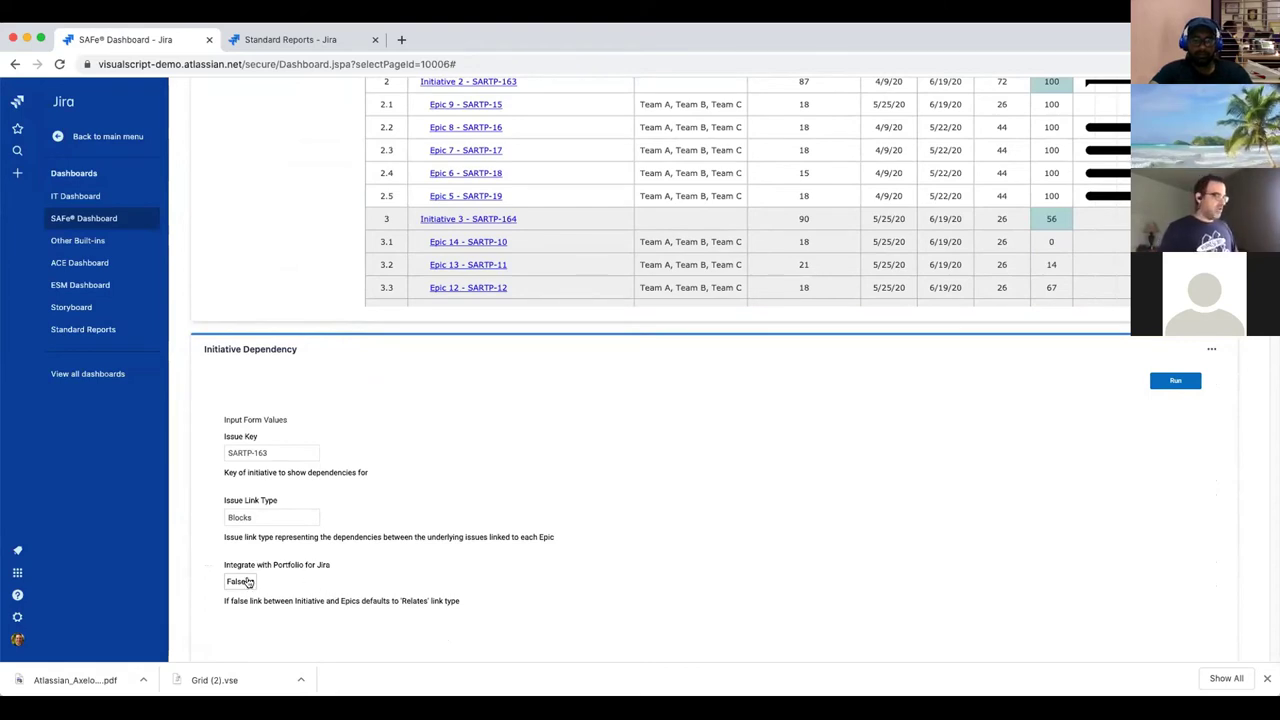
pyautogui.moveTo(284, 565); pyautogui.dragTo(336, 567)
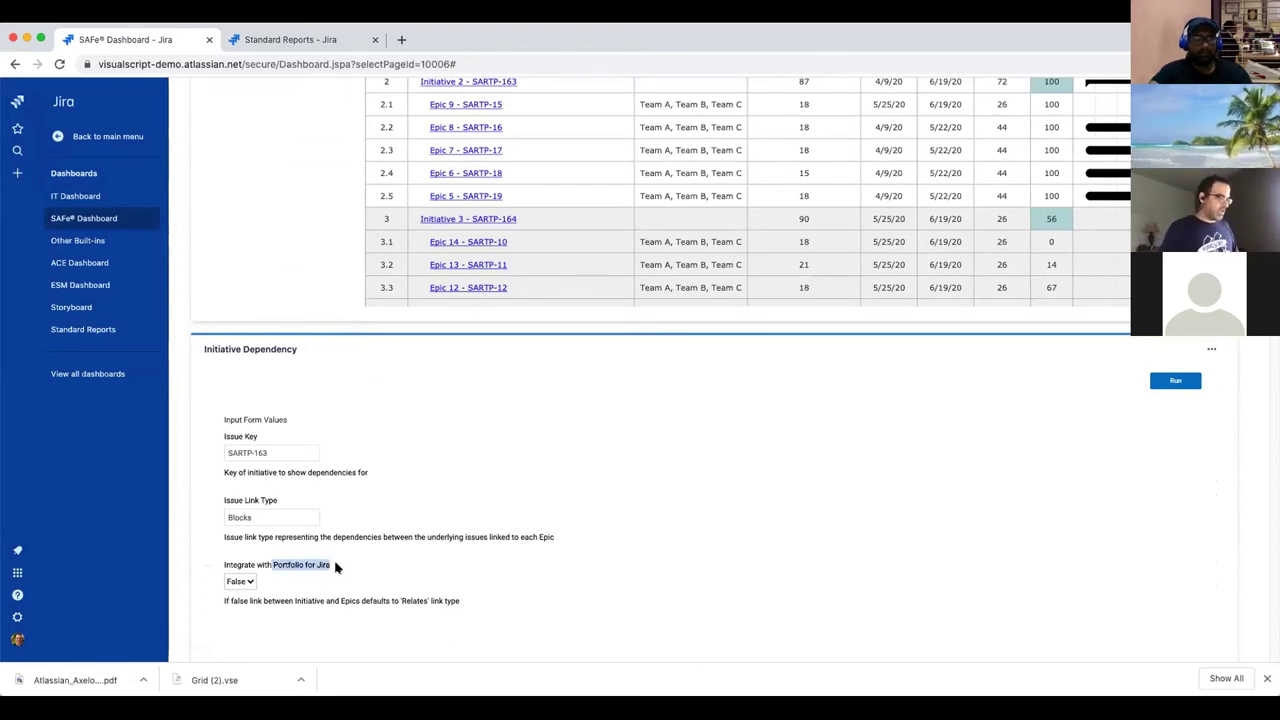
# - Check the default 'Relates' link type note and run the Initiative Dependency report for SARTP-163 with the Blocks link type
pyautogui.moveTo(397, 600); pyautogui.dragTo(470, 603)
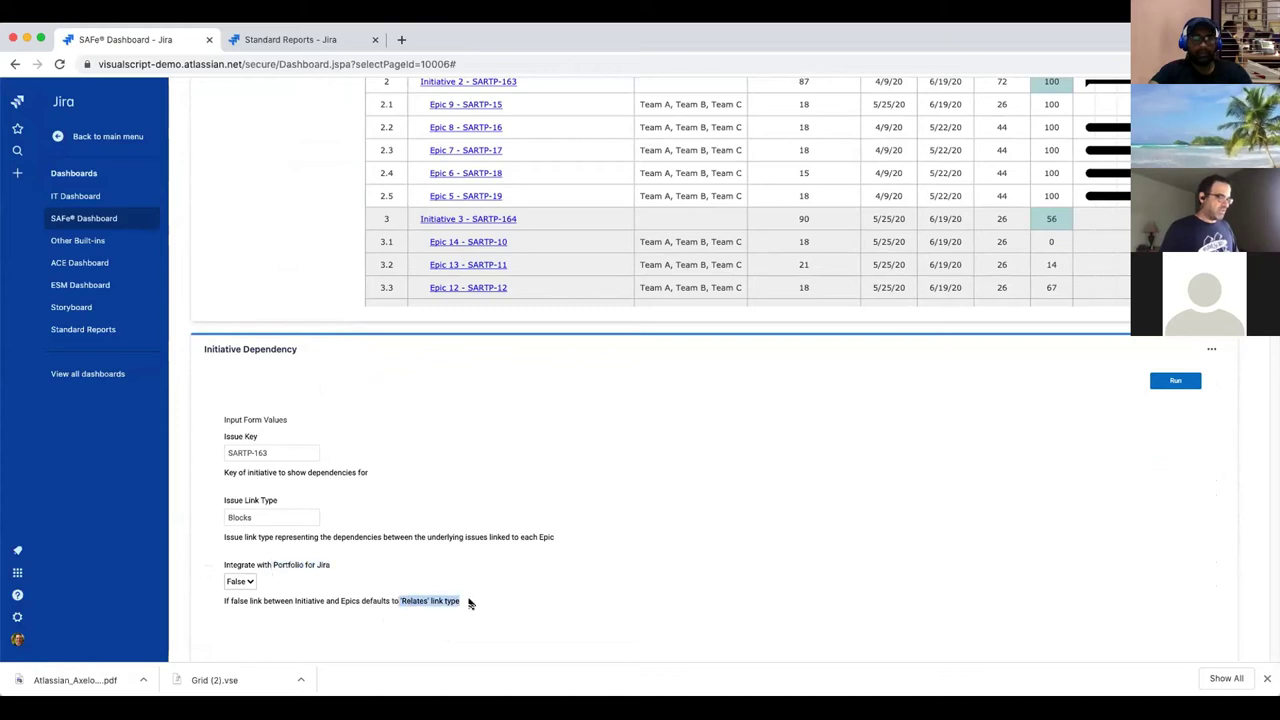
pyautogui.click(1174, 381)
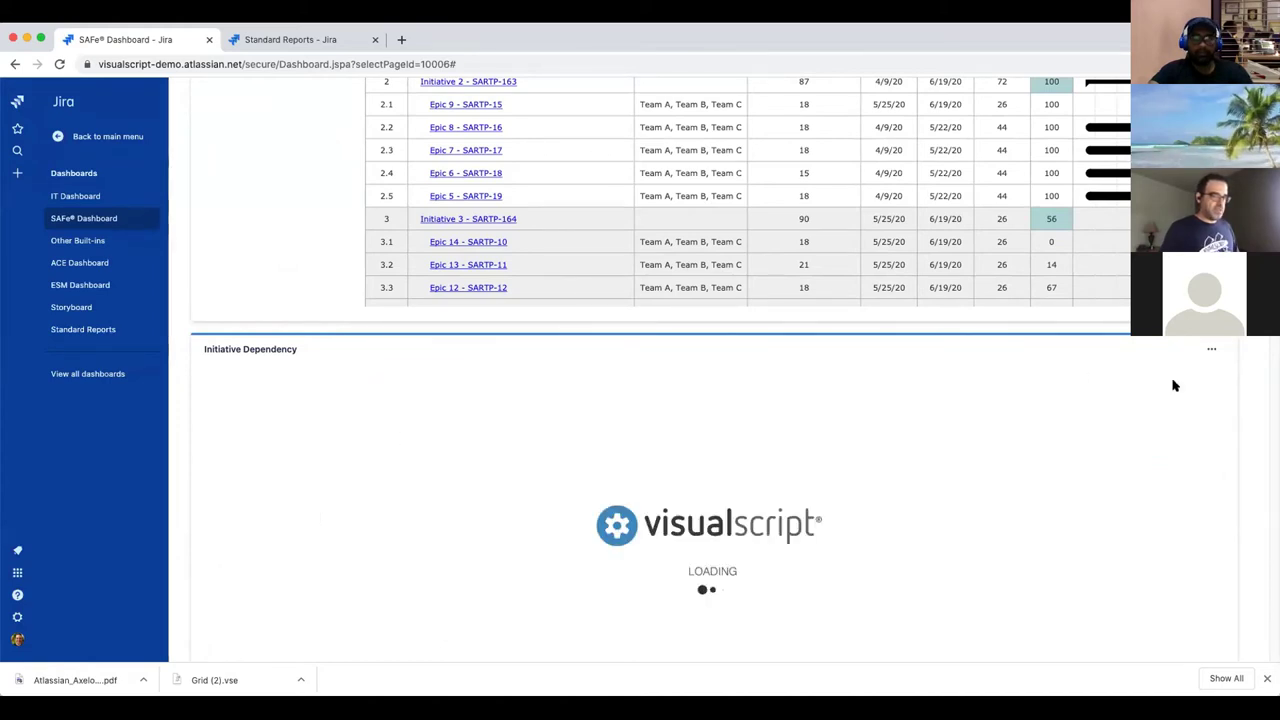
pyautogui.scroll(-3, 113, 462)
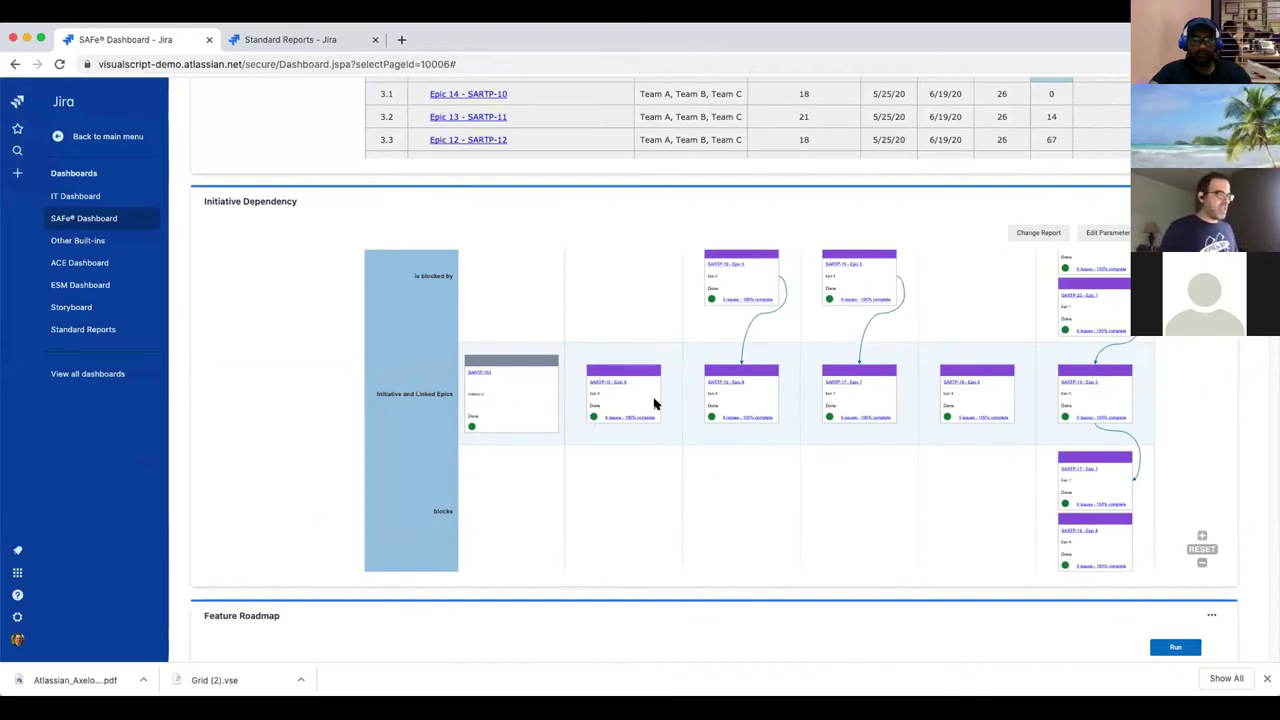
# - Compare the epics linked in the Initiative Dependency chart with the epics under Initiative 2 in the Initiative Roadmap
pyautogui.scroll(2, 118, 475)
pyautogui.scroll(3, 118, 475)
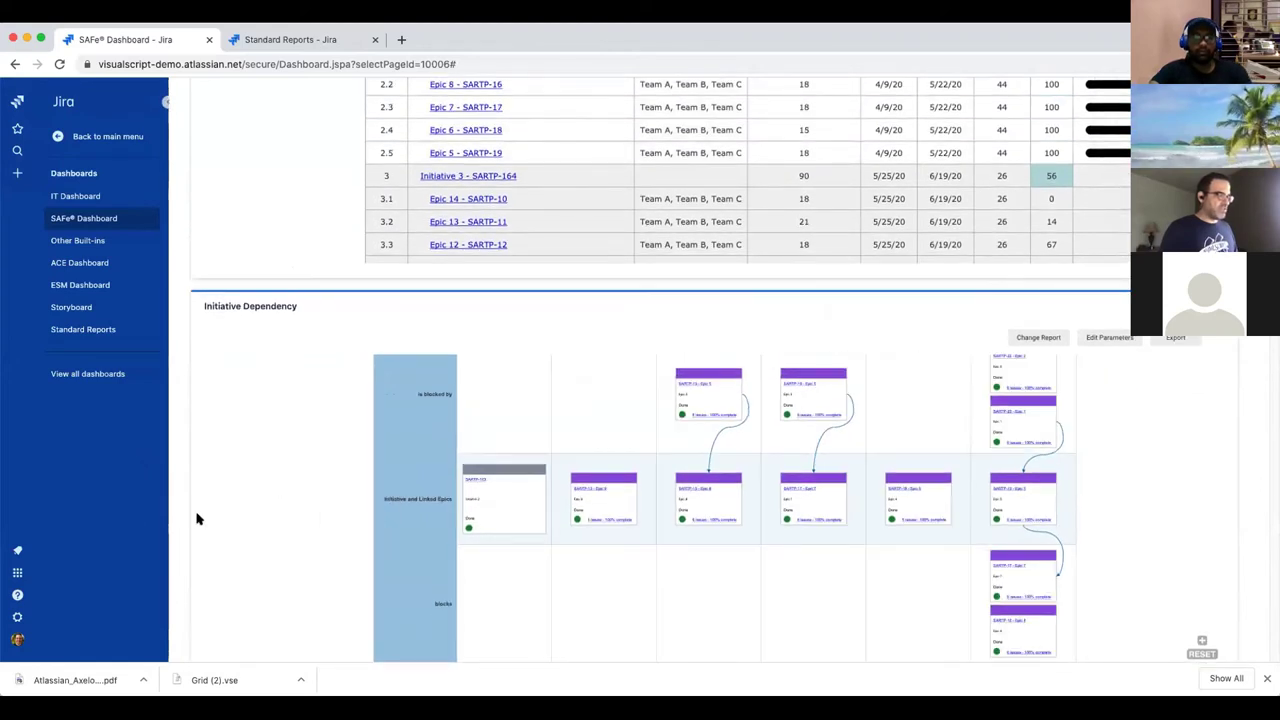
pyautogui.scroll(1, 134, 517)
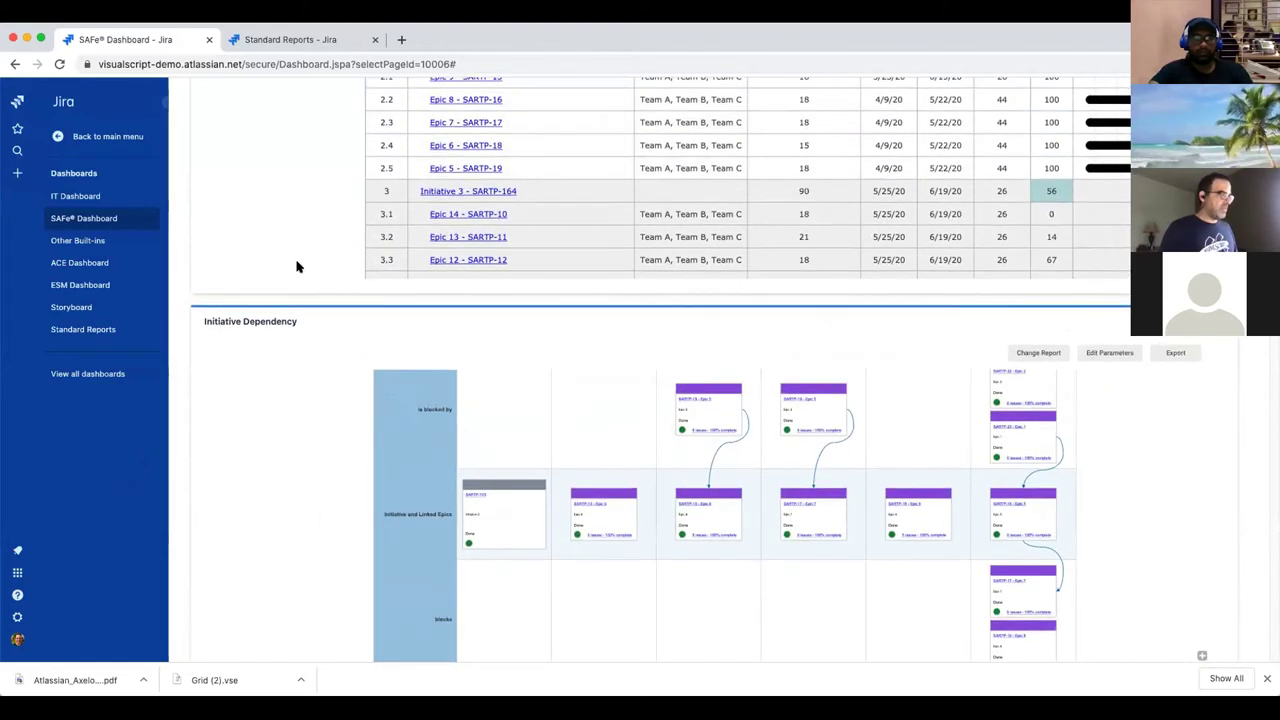
pyautogui.scroll(4, 330, 255)
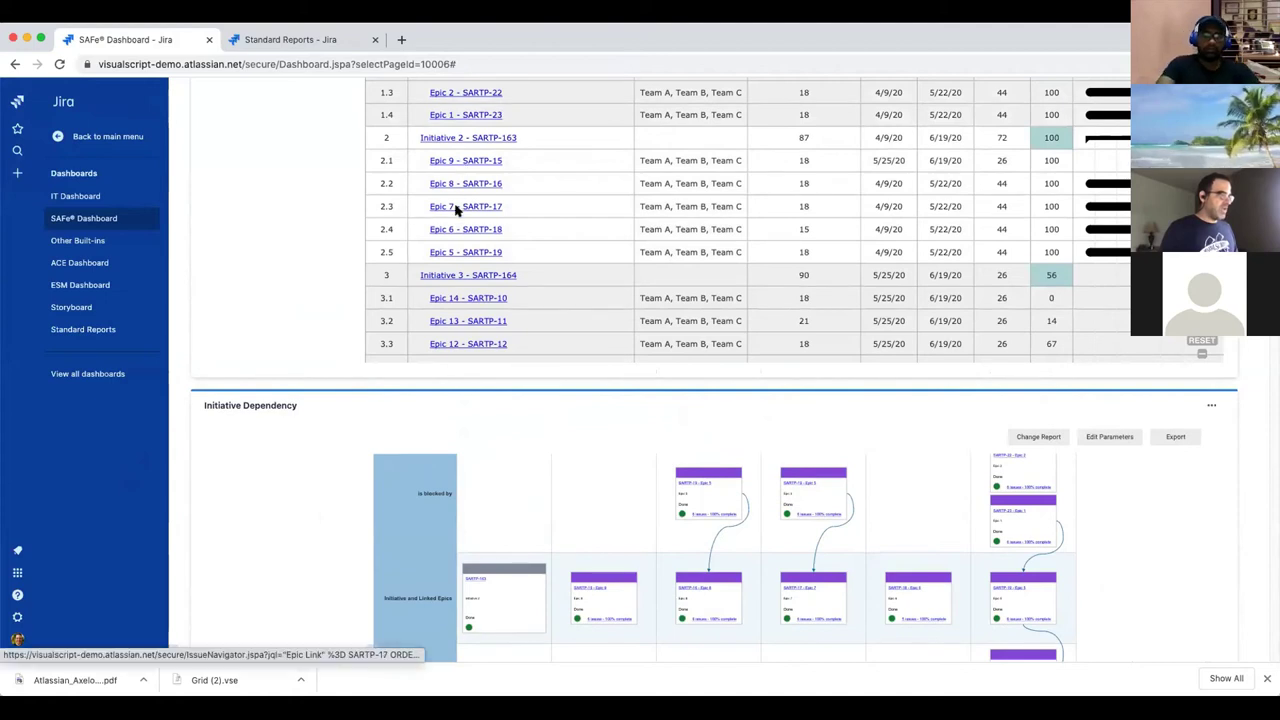
pyautogui.scroll(-7, 674, 402)
pyautogui.scroll(2, 571, 443)
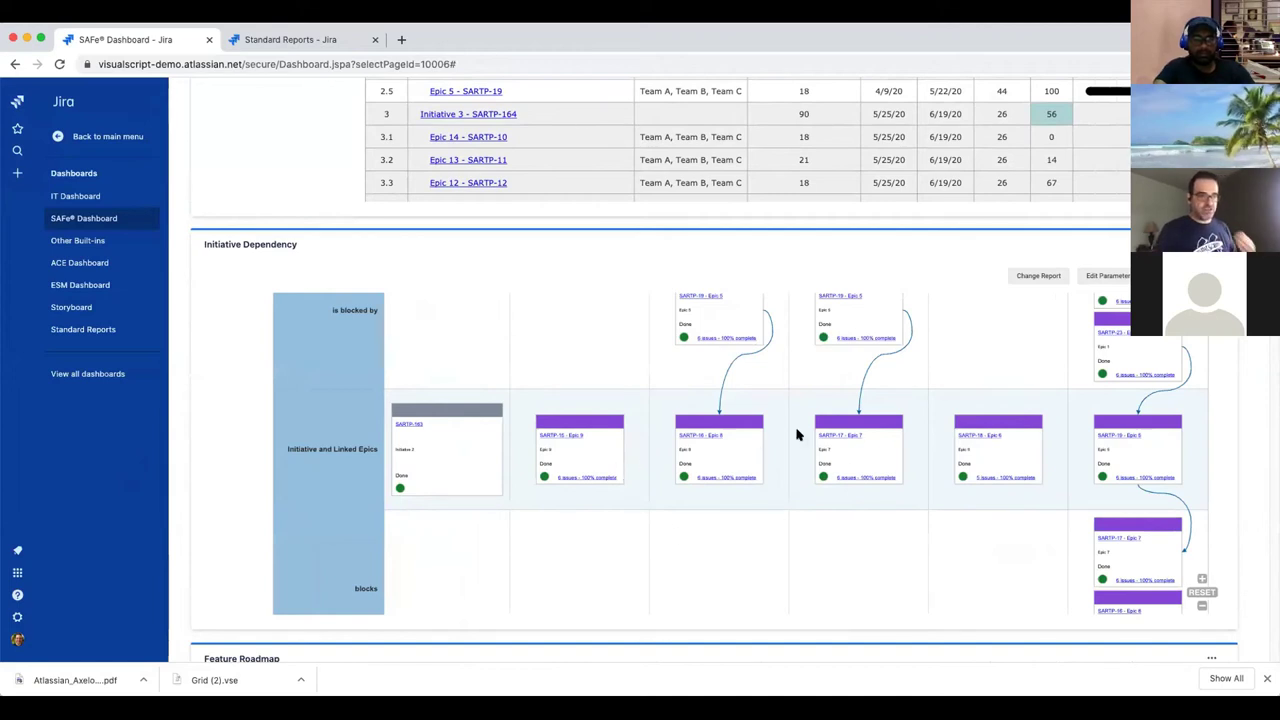
pyautogui.scroll(2, 898, 457)
pyautogui.scroll(-2, 854, 498)
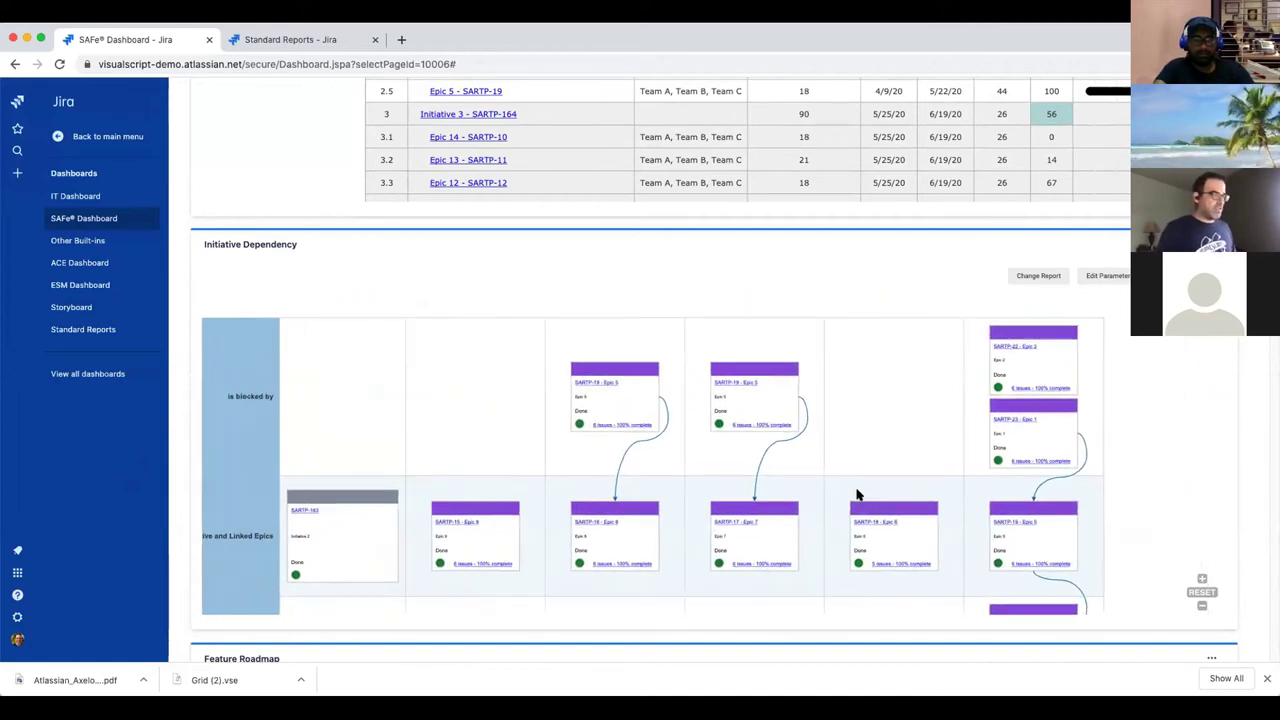
pyautogui.scroll(-1, 950, 425)
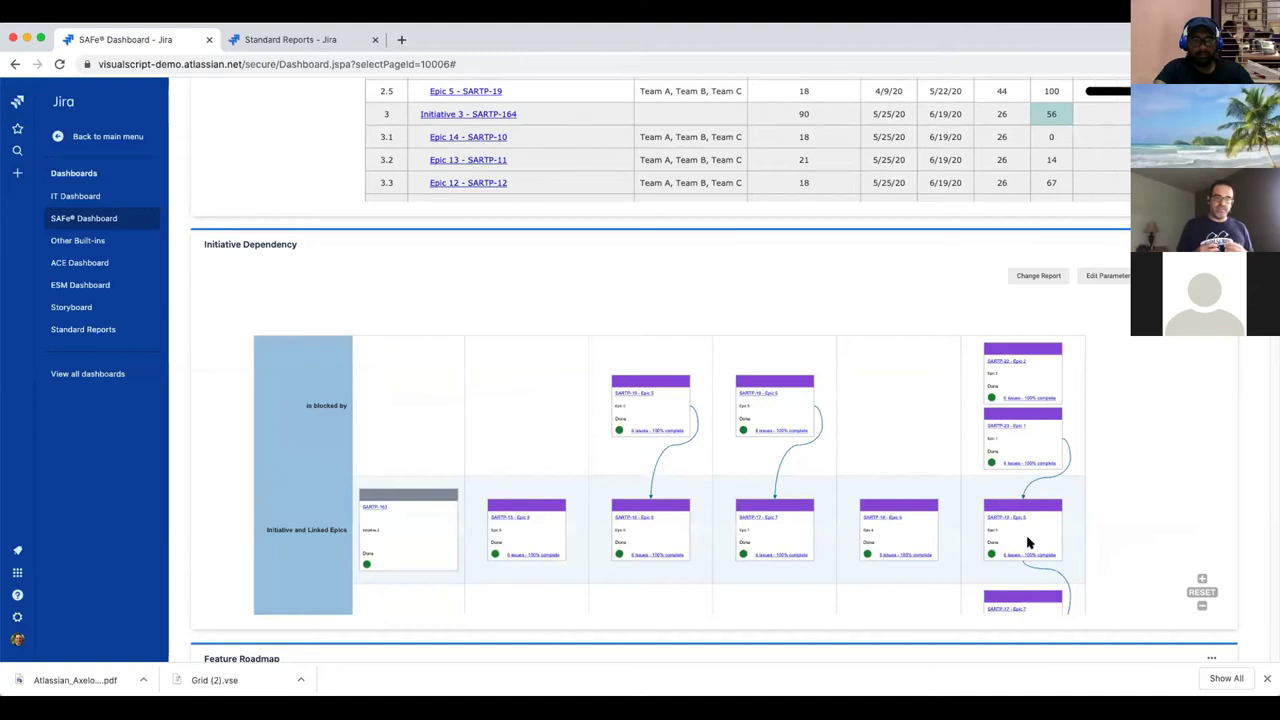
# - Examine which epics block SARTP-19 Epic 5 and which ones it blocks in the Initiative Dependency chart
pyautogui.scroll(2, 1032, 449)
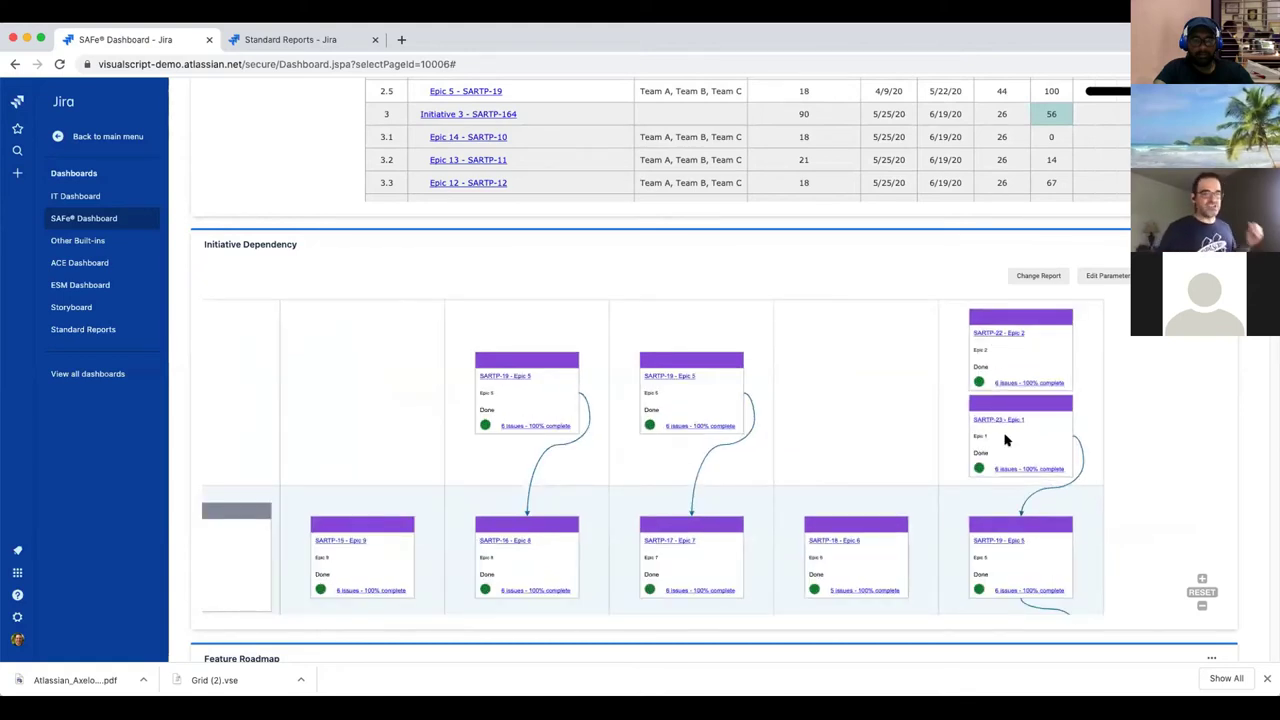
pyautogui.moveTo(1063, 566); pyautogui.dragTo(1051, 508)
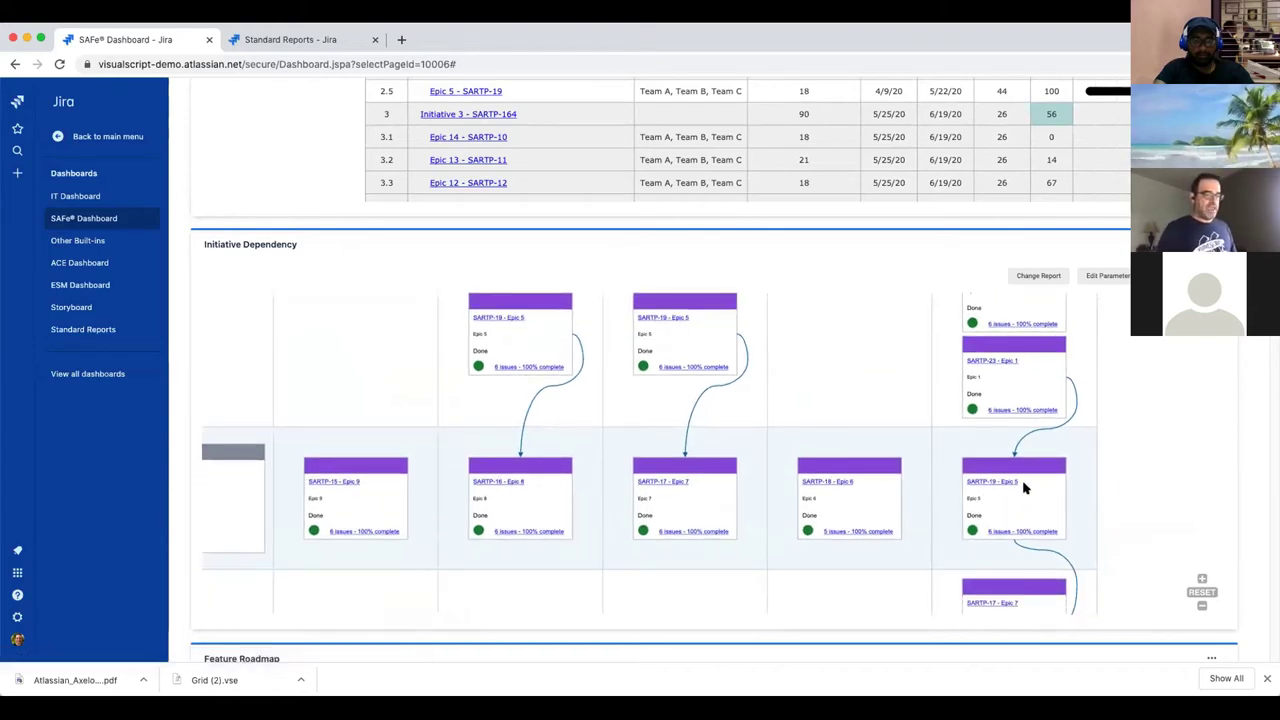
pyautogui.scroll(-5, 1033, 501)
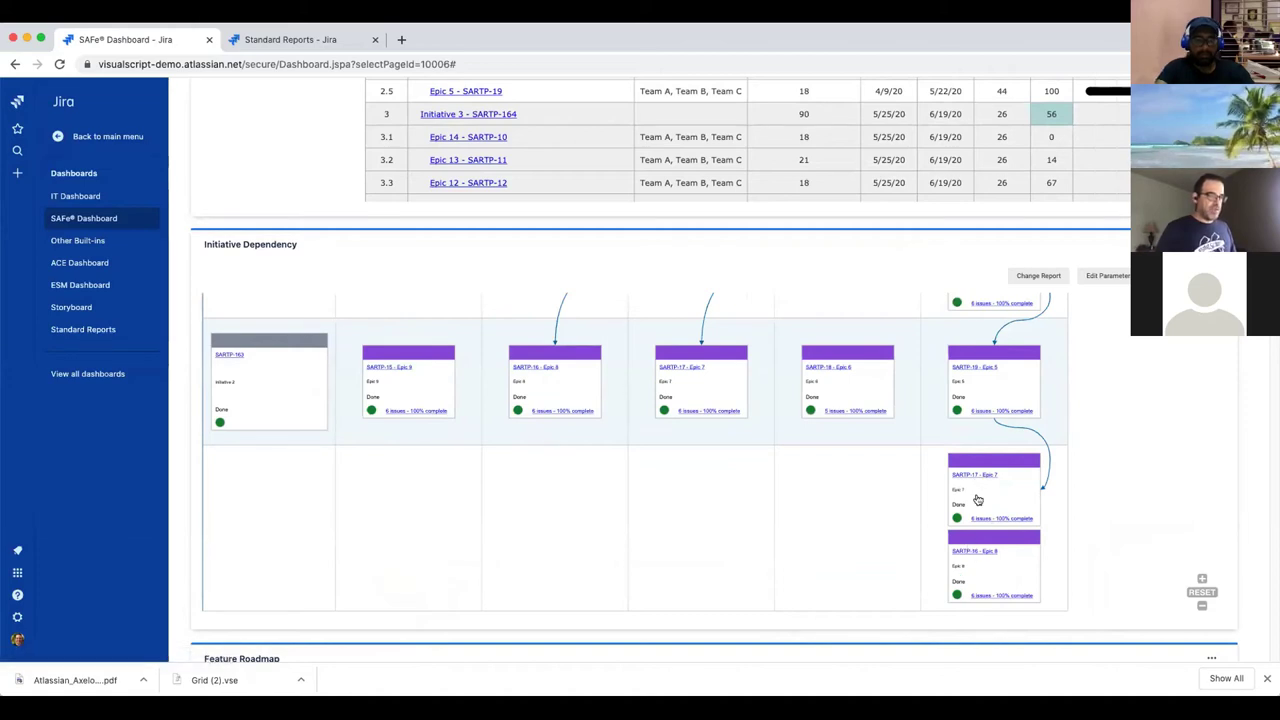
pyautogui.scroll(5, 920, 422)
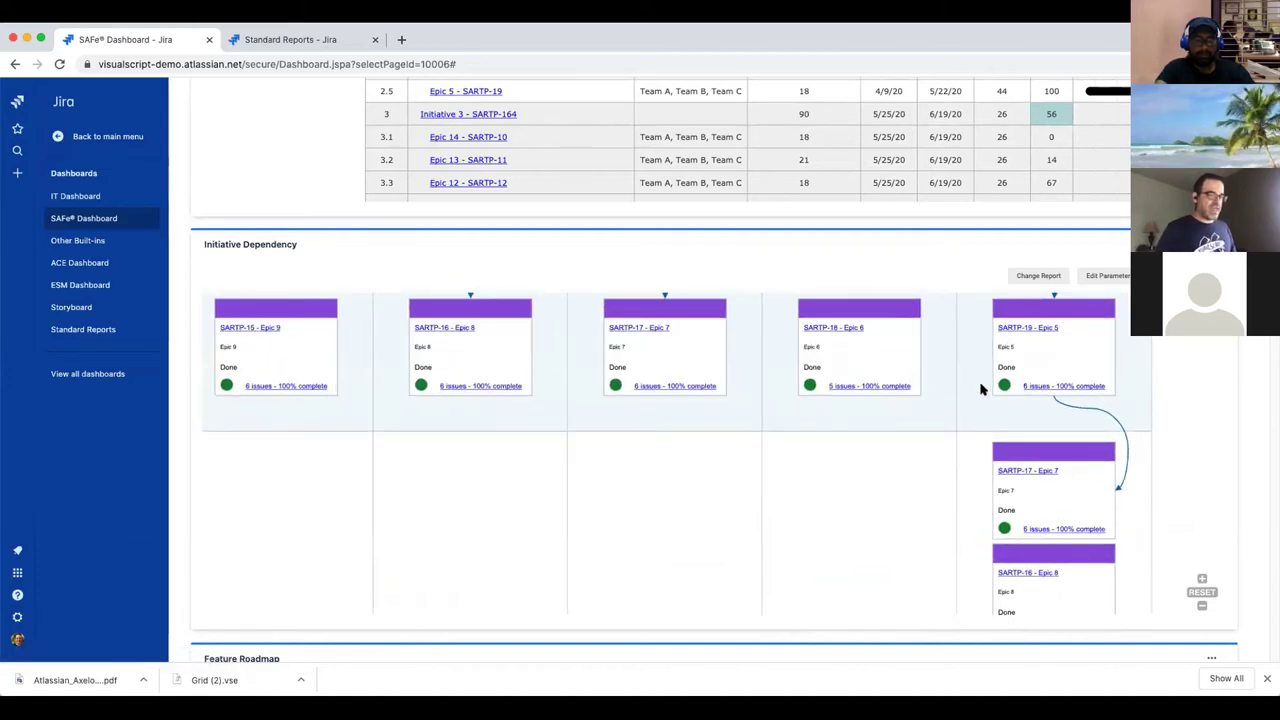
pyautogui.scroll(-3, 754, 523)
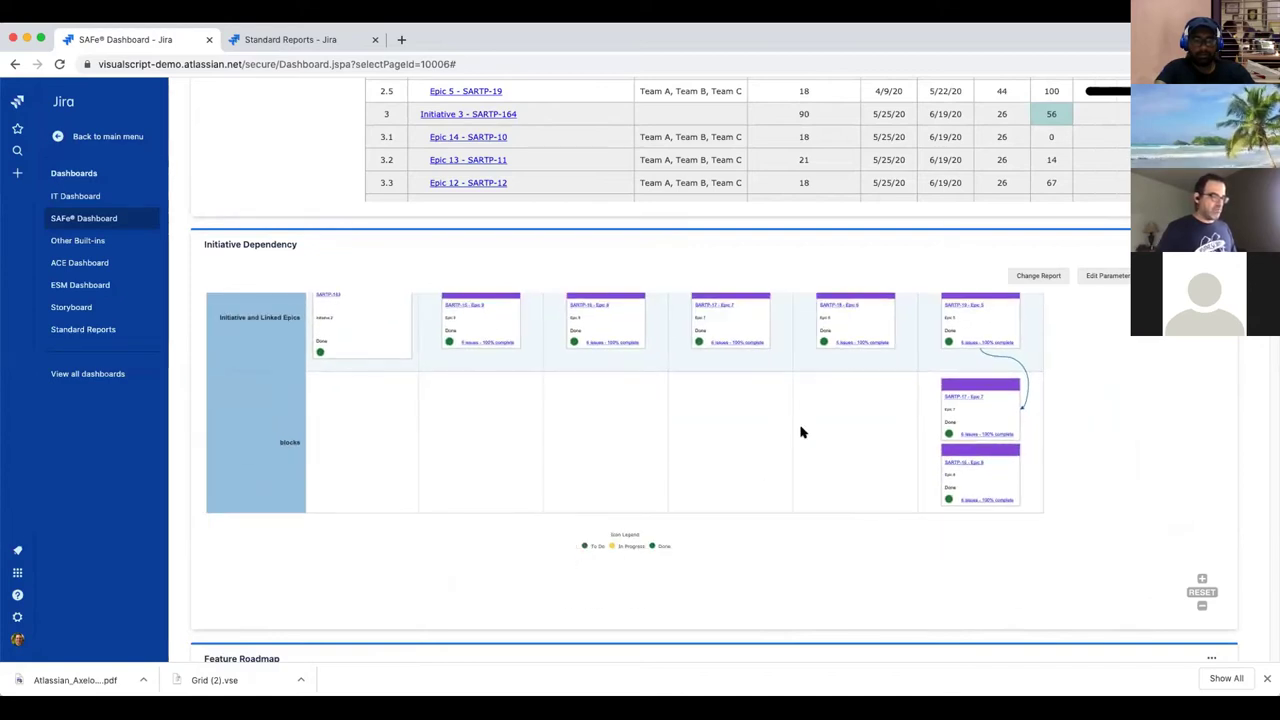
pyautogui.scroll(4, 723, 529)
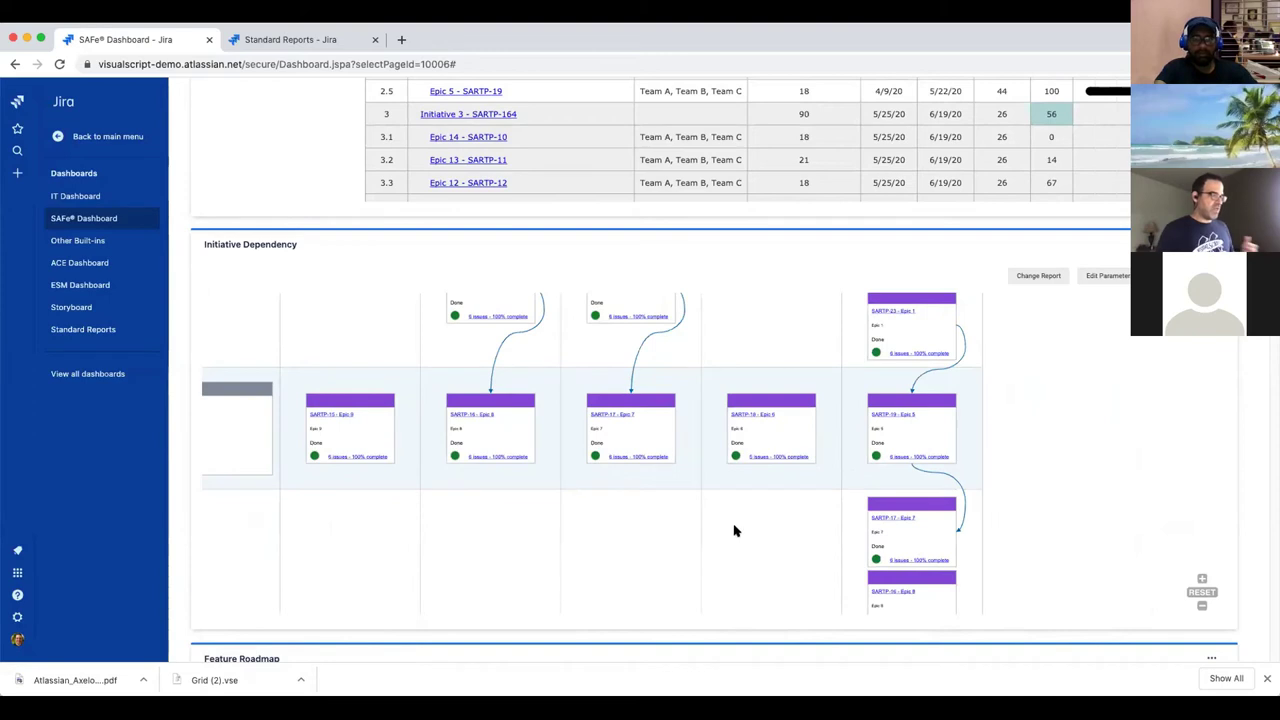
pyautogui.scroll(2, 733, 529)
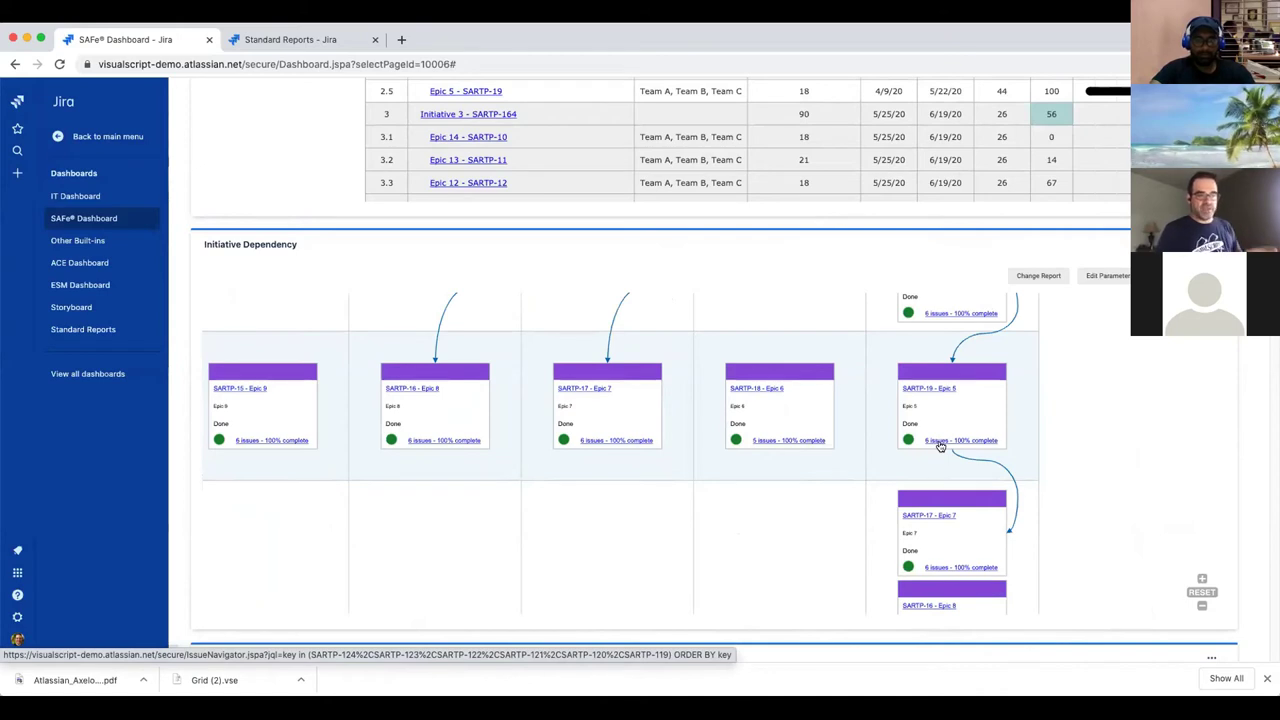
pyautogui.scroll(-5, 749, 474)
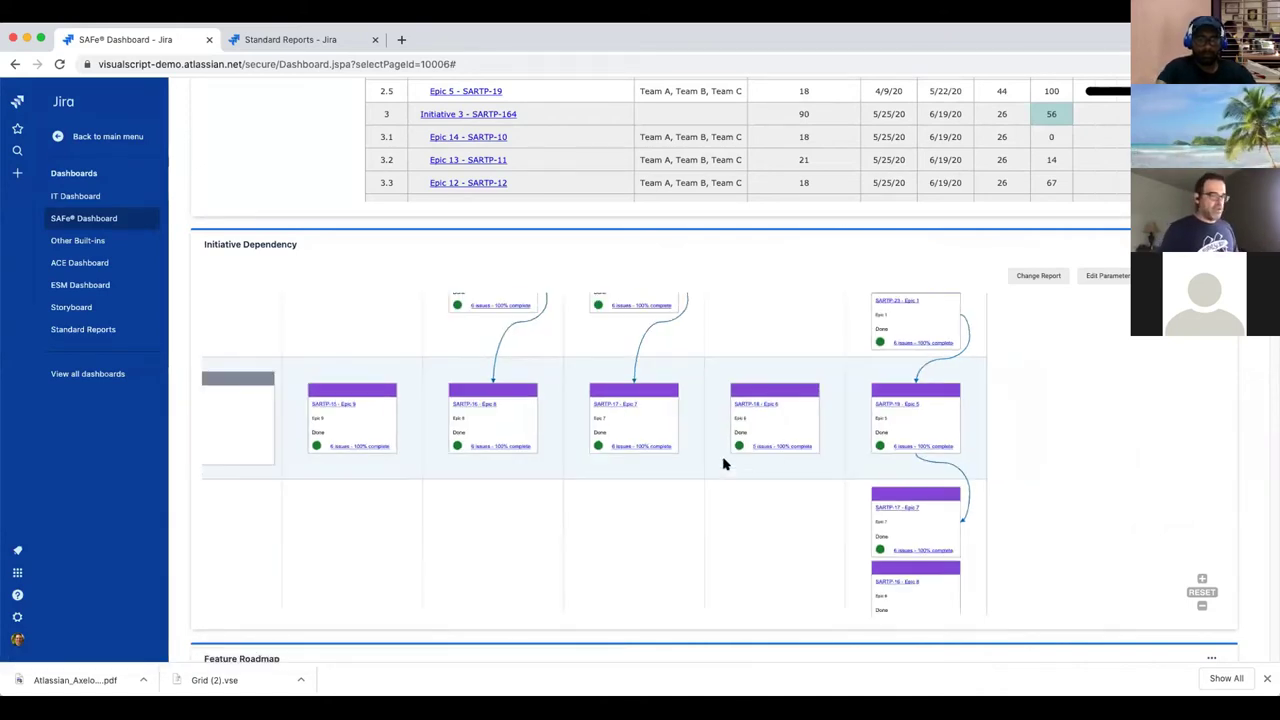
pyautogui.scroll(-2, 728, 540)
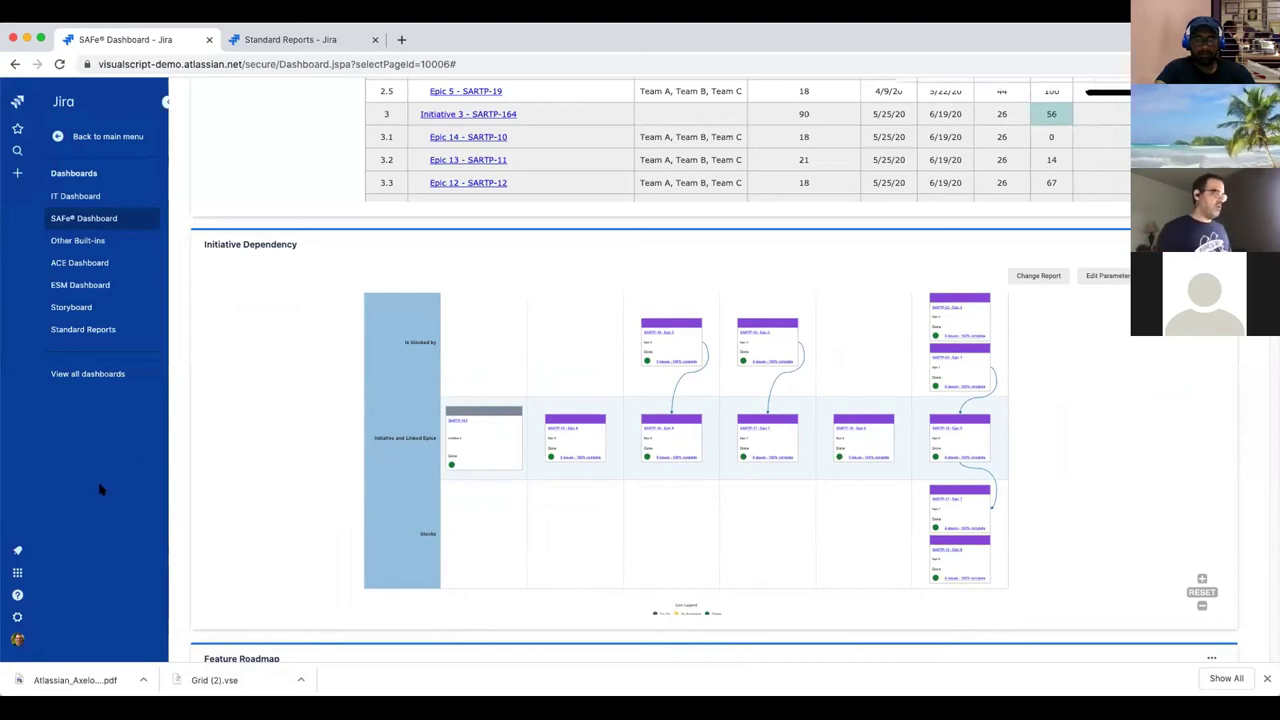
# - Review the Initiative Roadmap's initiatives and epic progress again alongside the dependency chart
pyautogui.scroll(2, 100, 488)
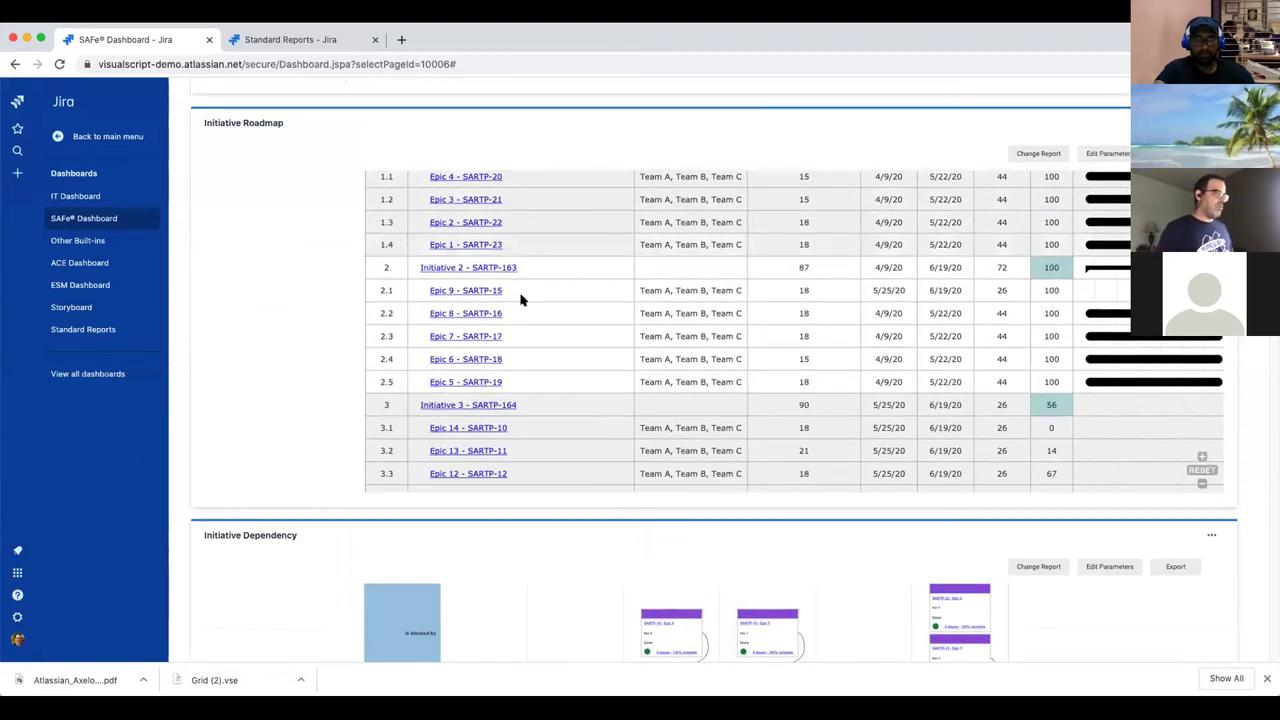
pyautogui.scroll(3, 523, 330)
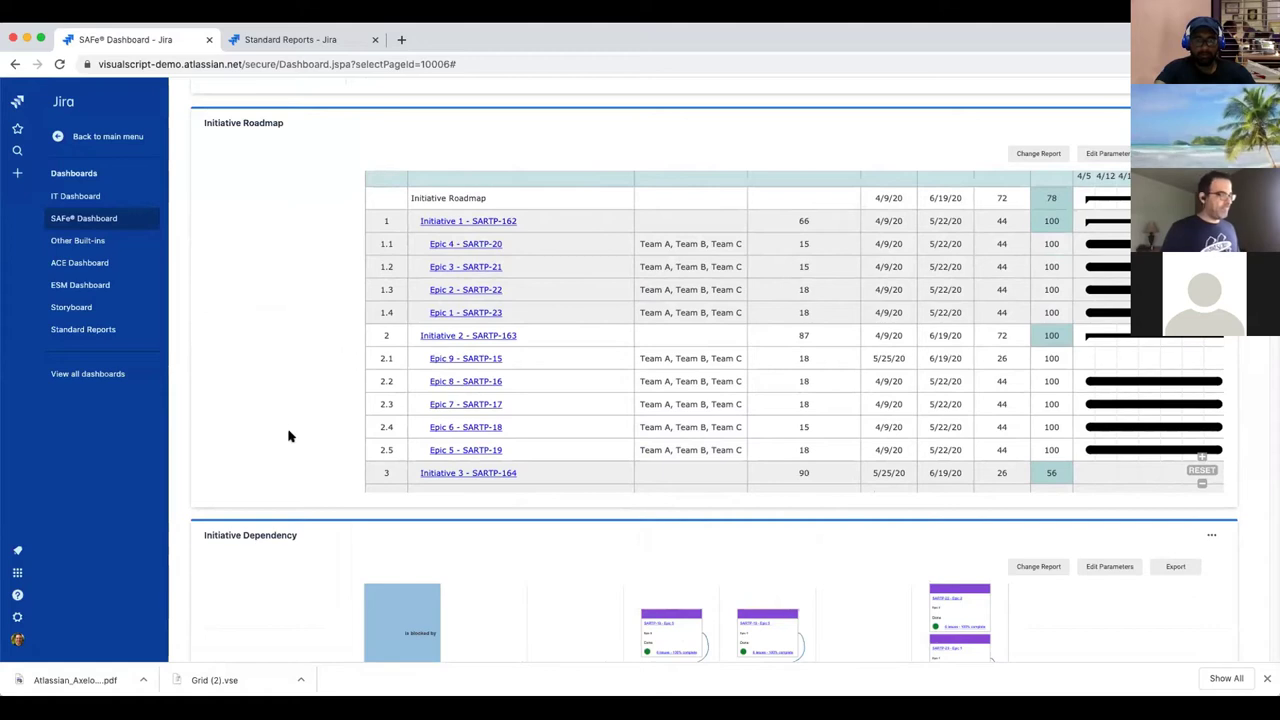
pyautogui.scroll(-1, 103, 508)
pyautogui.scroll(-5, 103, 508)
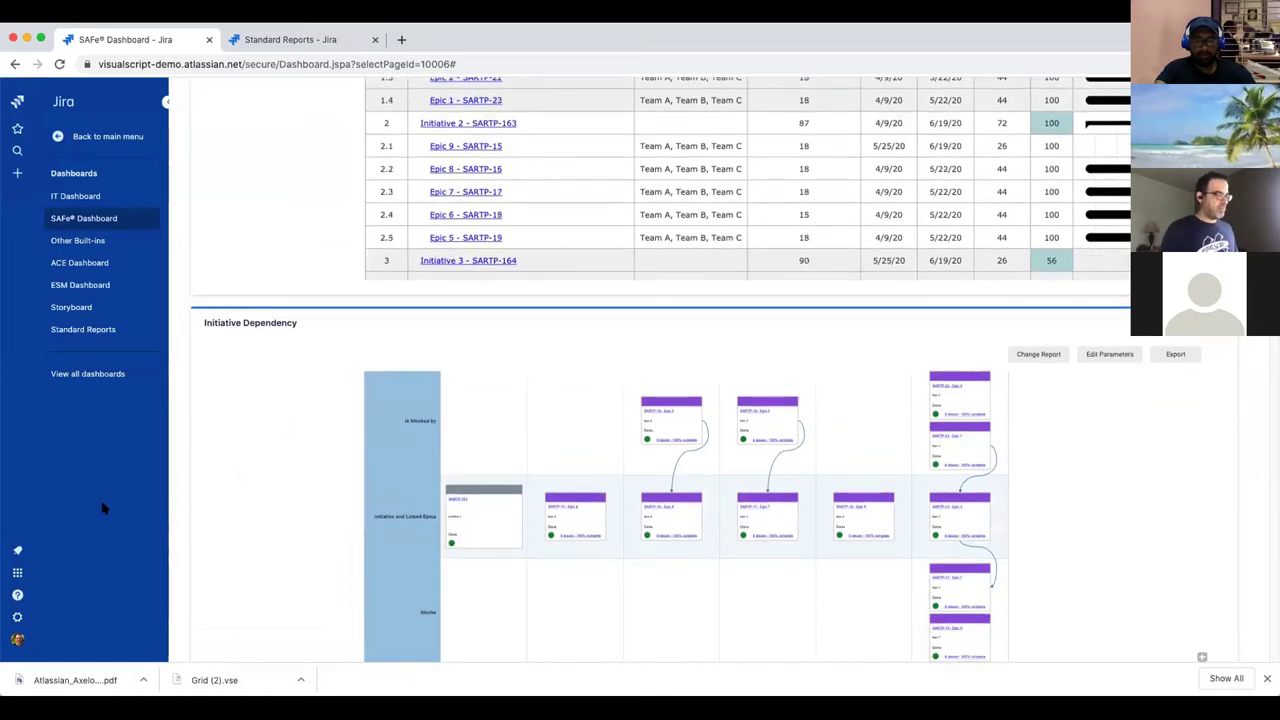
# - Review the Feature Roadmap parameters, including Project, fixVersion(s), Team Filter, the Team Field choices, the custom team field and Show Dependency Lines
pyautogui.scroll(-2, 103, 508)
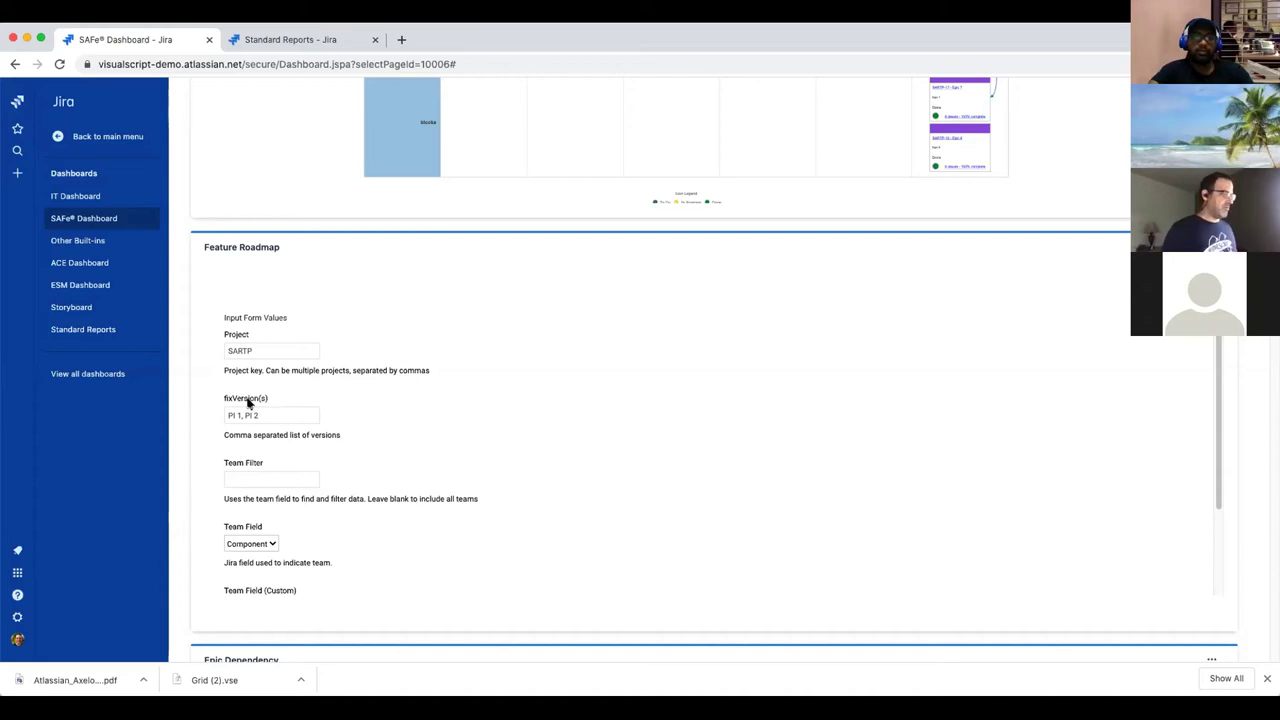
pyautogui.scroll(-1, 265, 443)
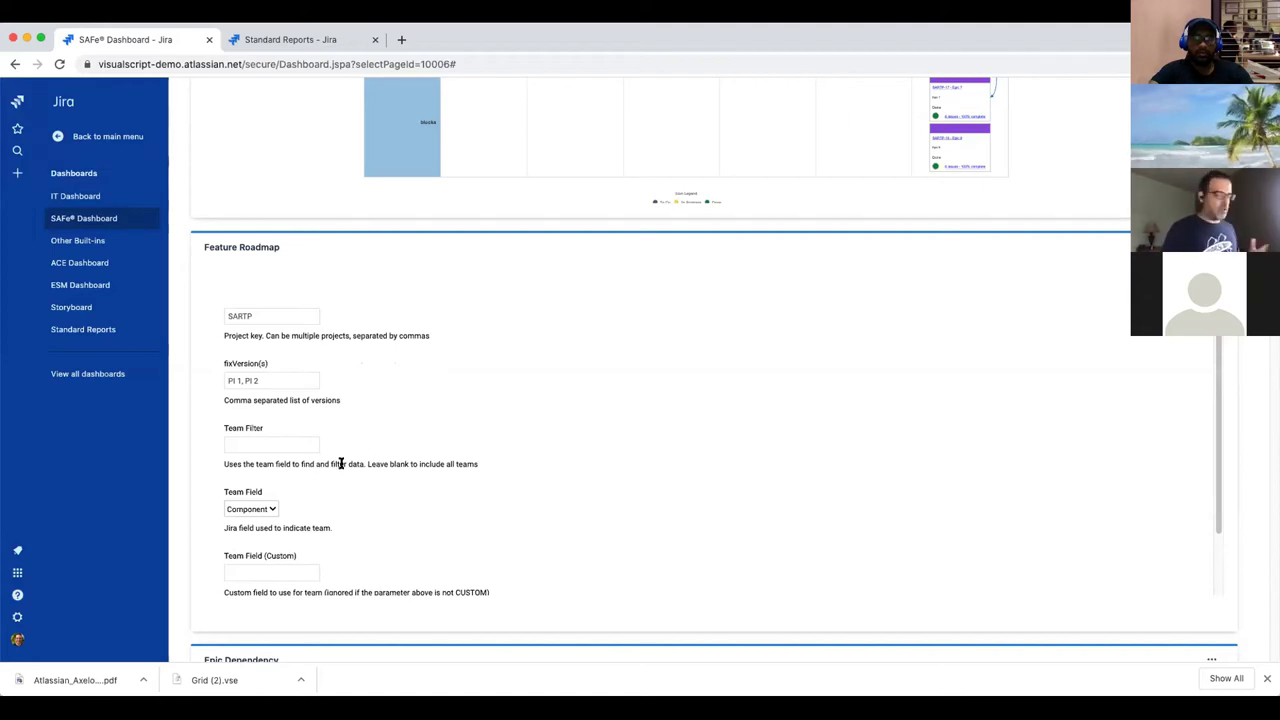
pyautogui.scroll(-1, 264, 467)
pyautogui.click(245, 439)
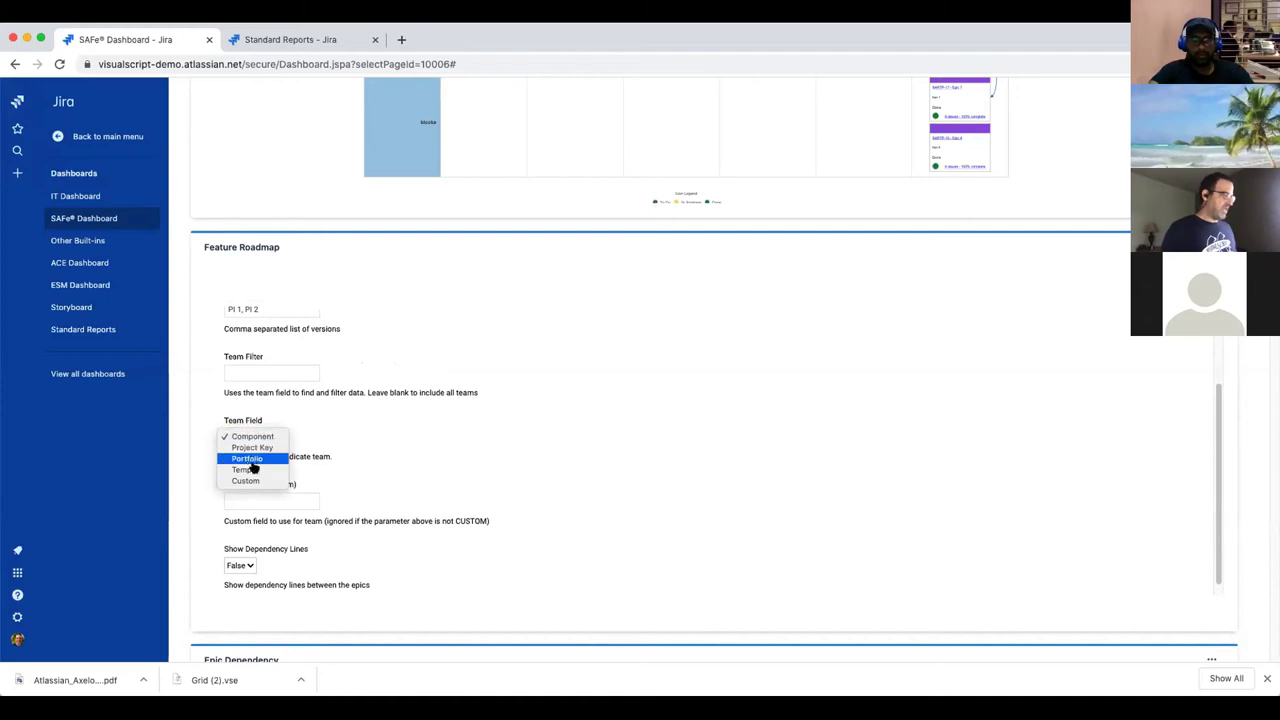
pyautogui.click(301, 501)
pyautogui.click(300, 500)
pyautogui.scroll(-1, 326, 560)
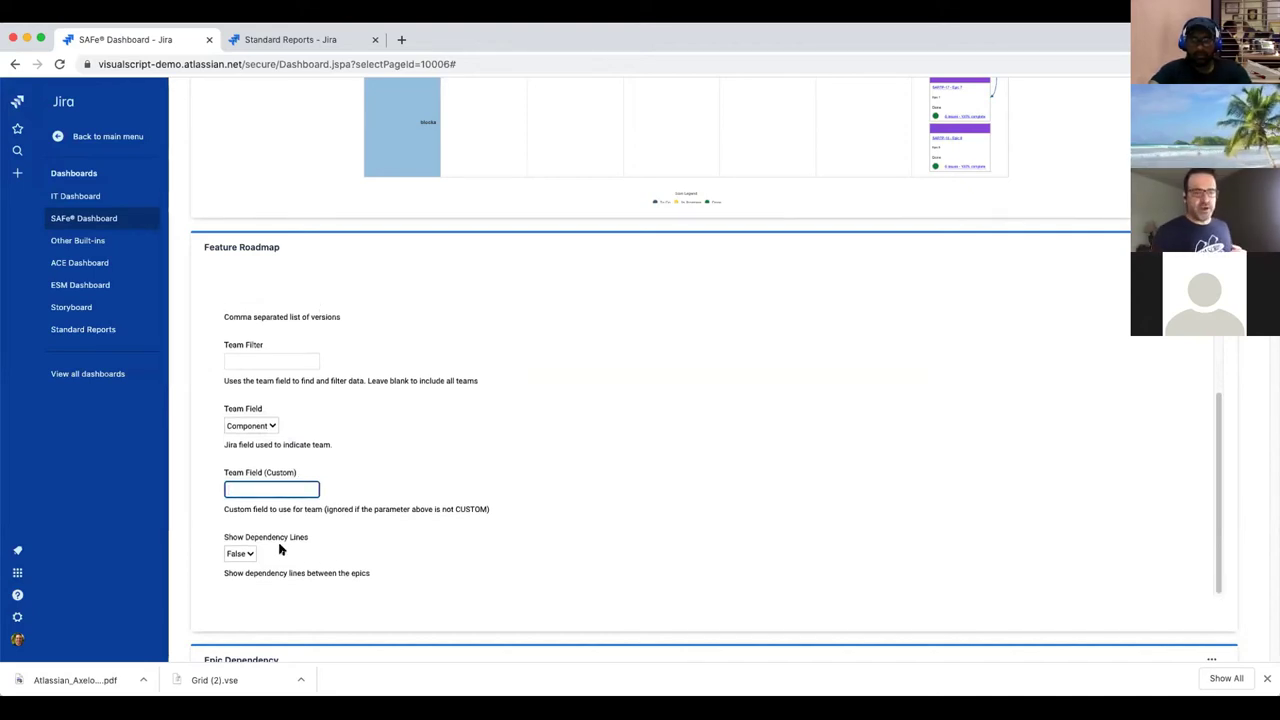
pyautogui.scroll(3, 731, 527)
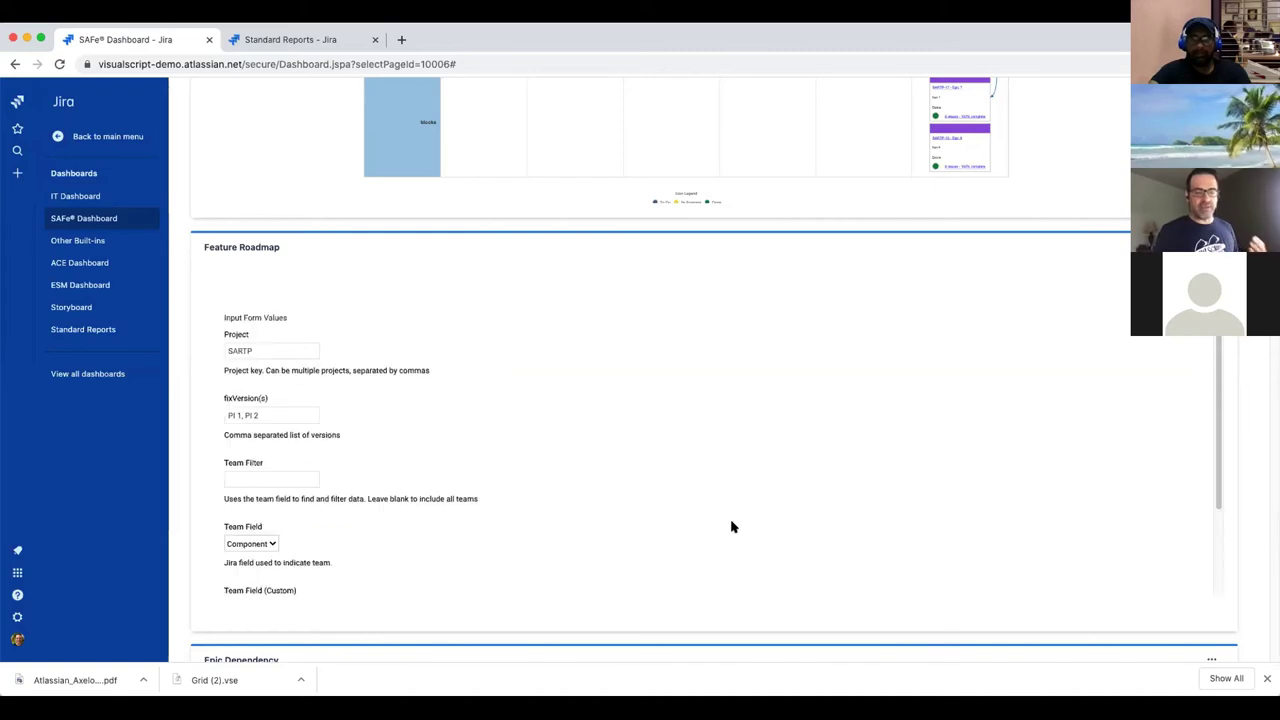
# - Run the Feature Roadmap report for project SARTP with versions PI 1 and PI 2, and inspect its epic cards
pyautogui.press('Return')
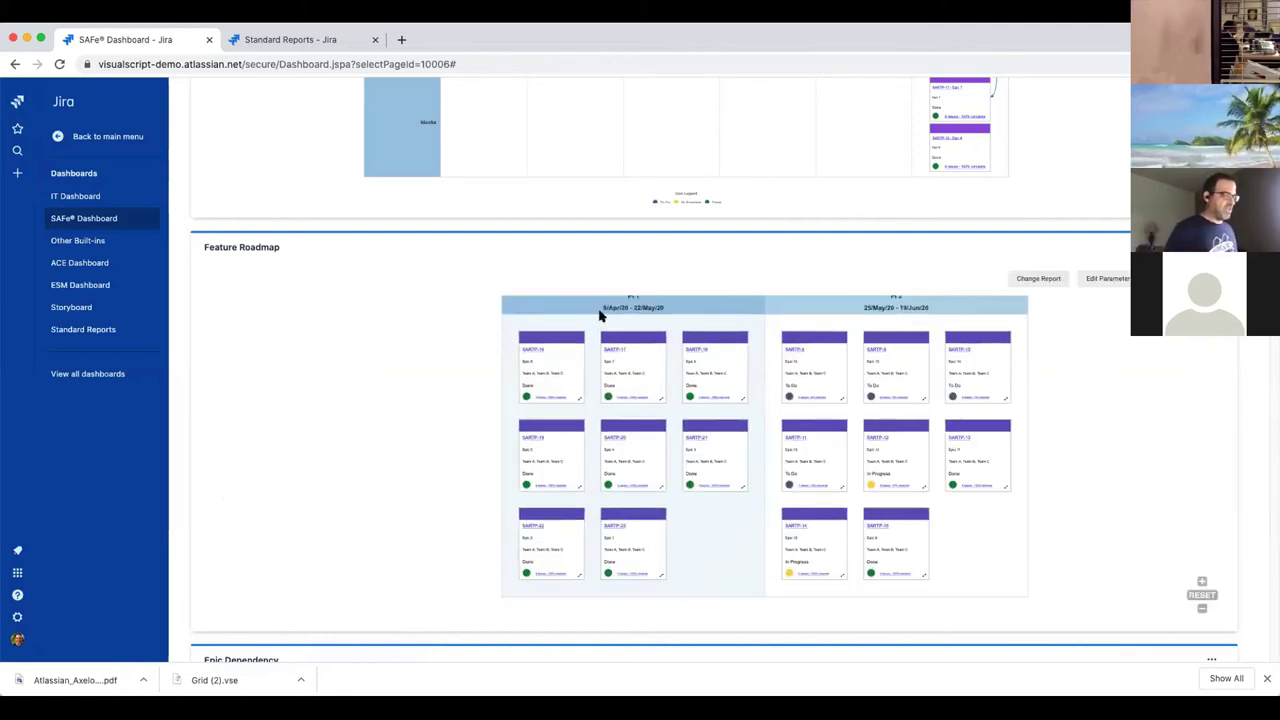
pyautogui.moveTo(615, 320); pyautogui.dragTo(571, 352)
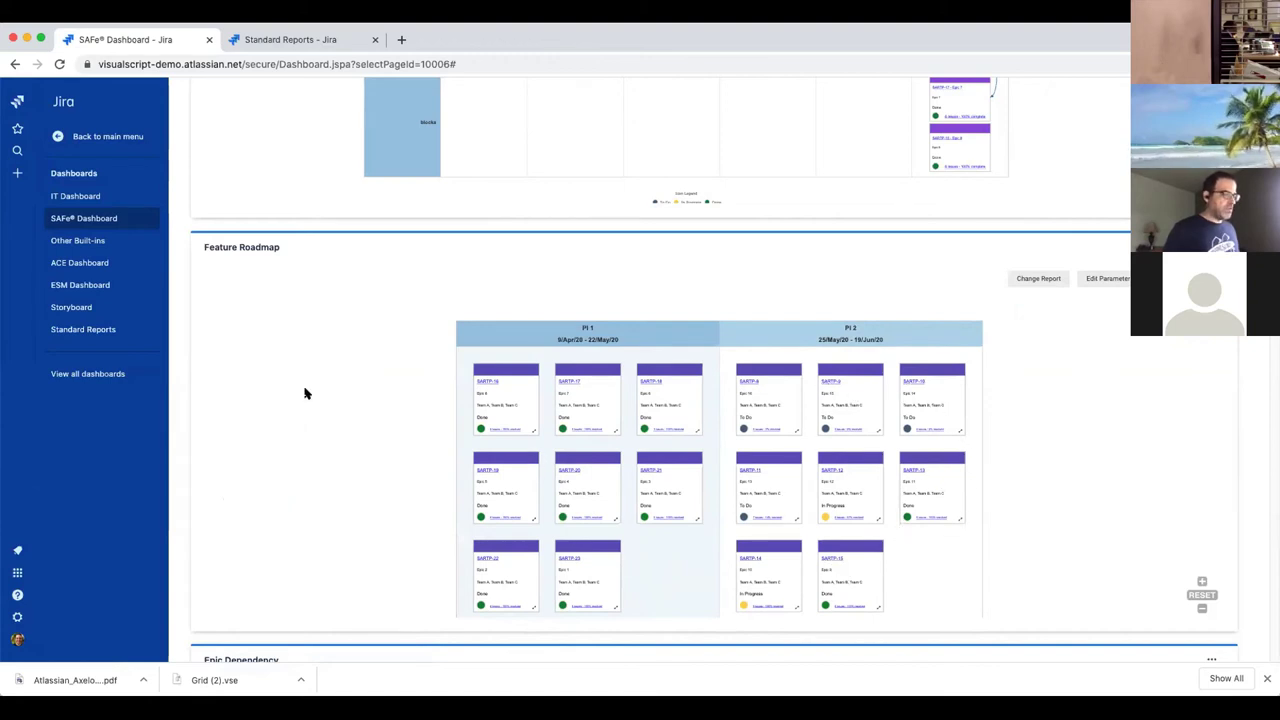
pyautogui.scroll(5, 403, 423)
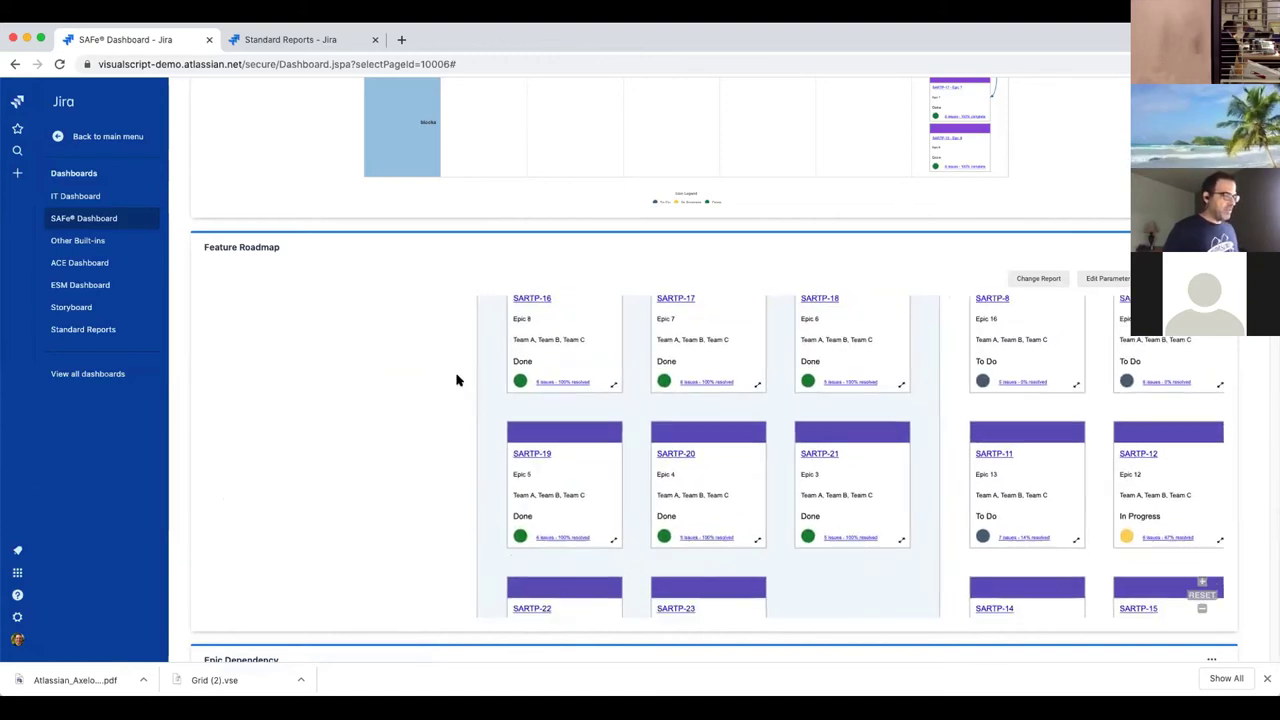
pyautogui.scroll(-2, 456, 380)
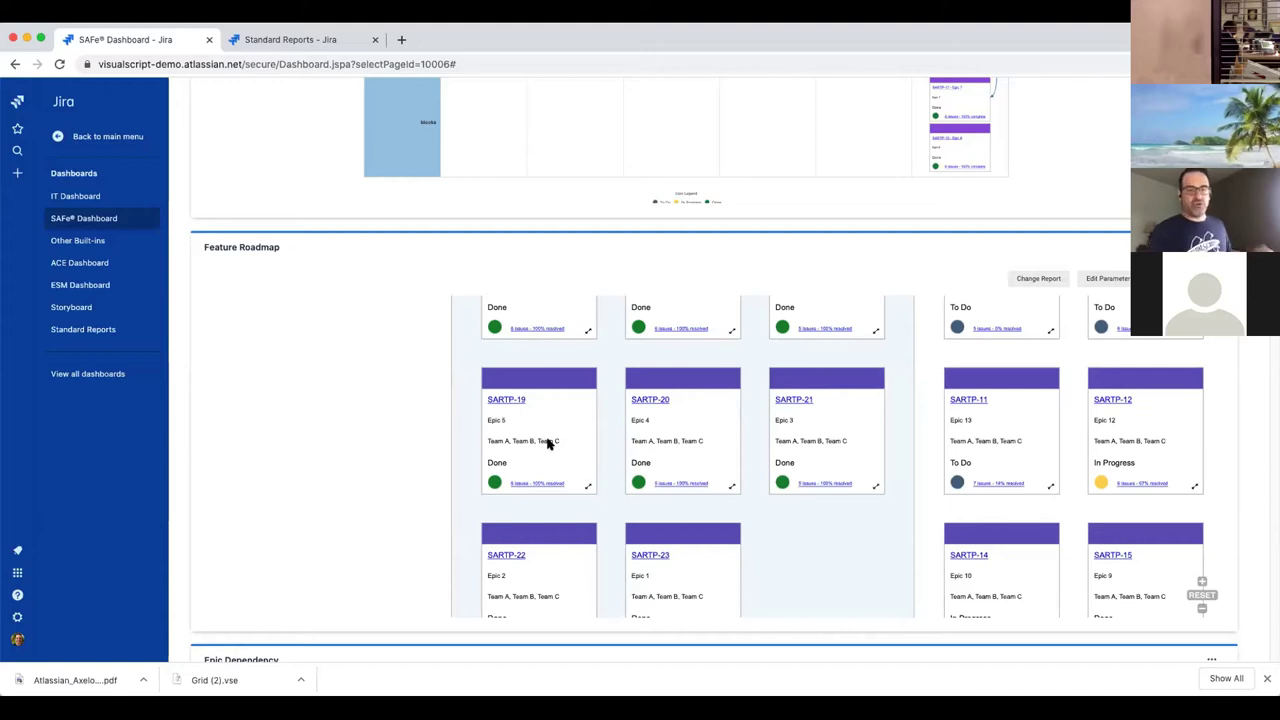
# - Revisit the initiative charts, and expand the SARTP-19 Epic 5 card in the Feature Roadmap into its issue table
pyautogui.scroll(5, 177, 514)
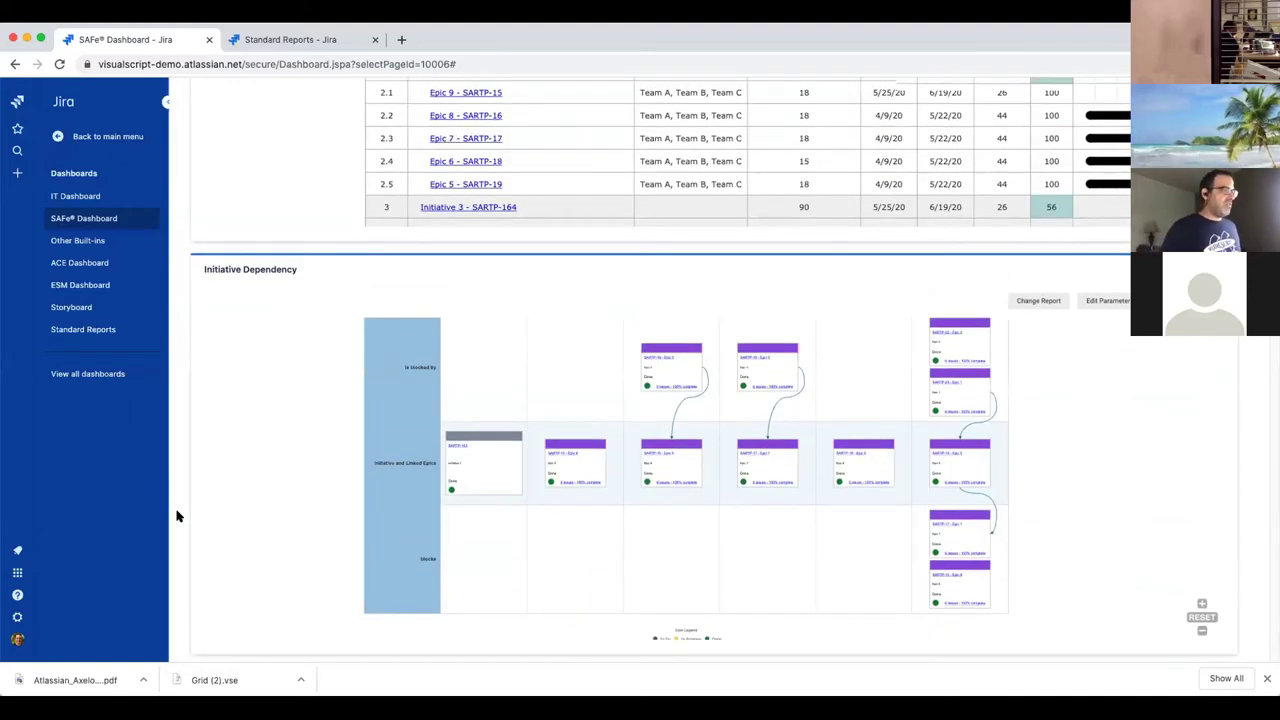
pyautogui.scroll(2, 177, 514)
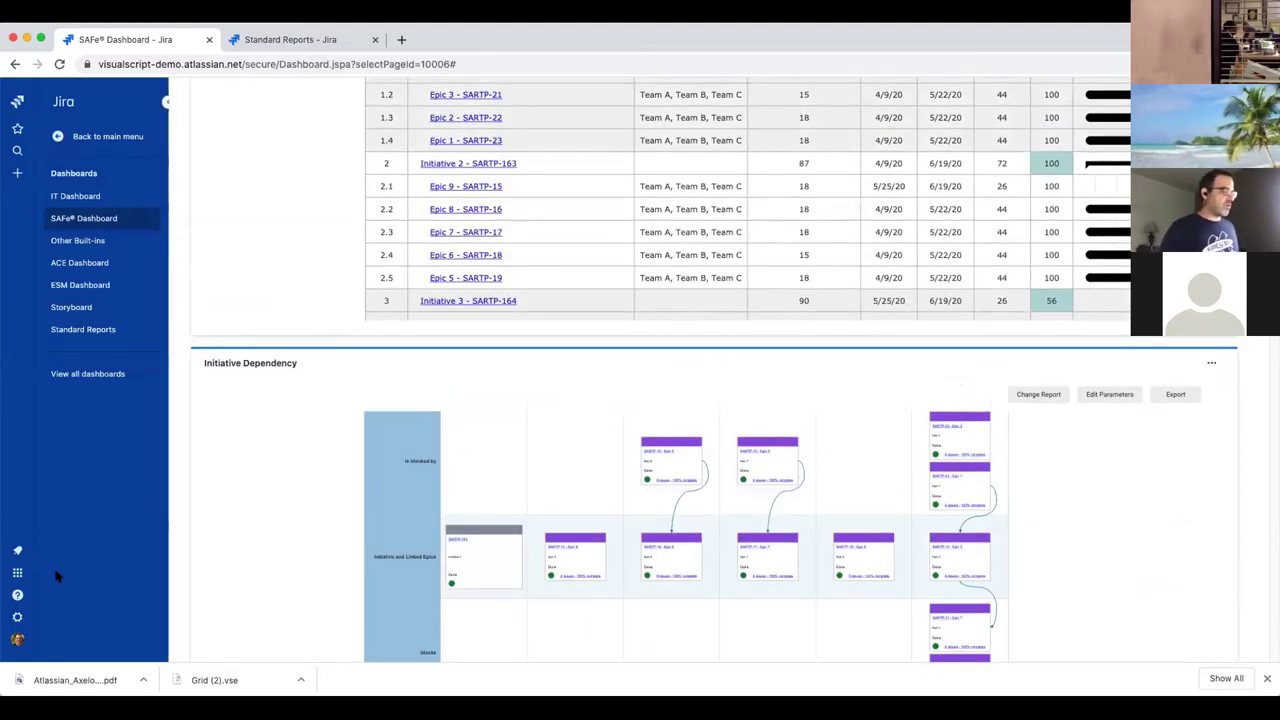
pyautogui.scroll(-7, 70, 570)
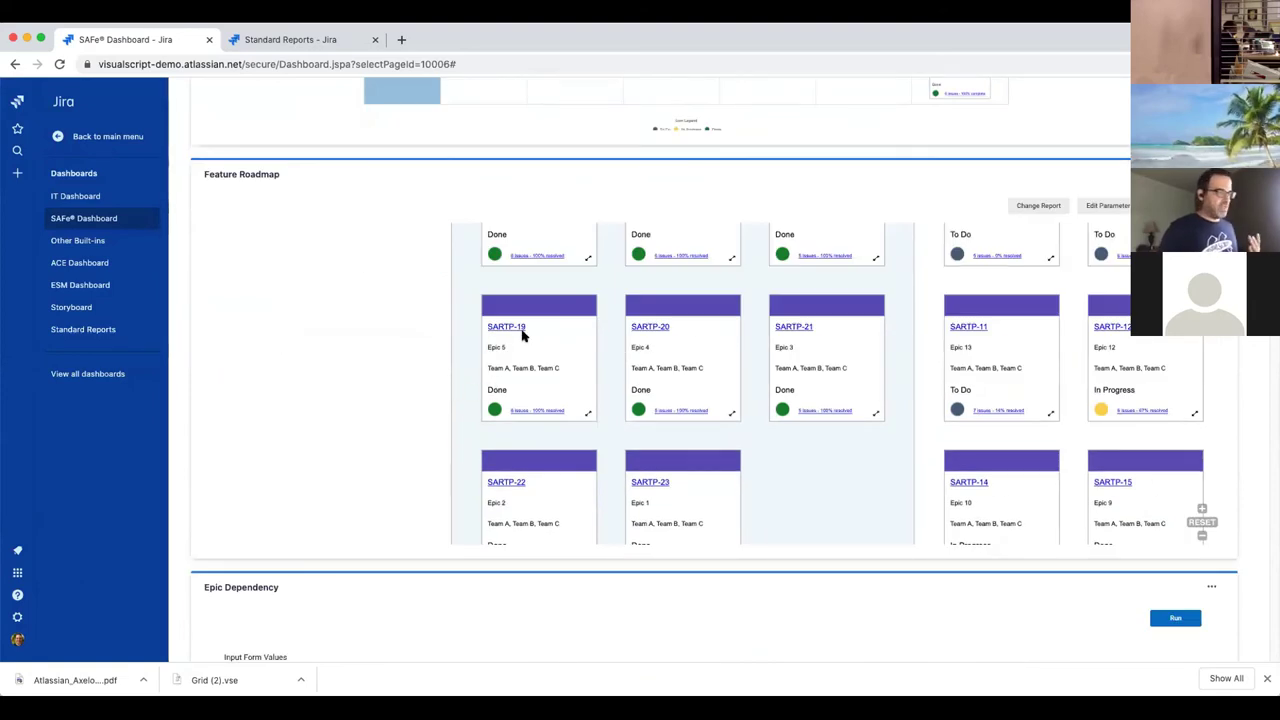
pyautogui.scroll(2, 520, 410)
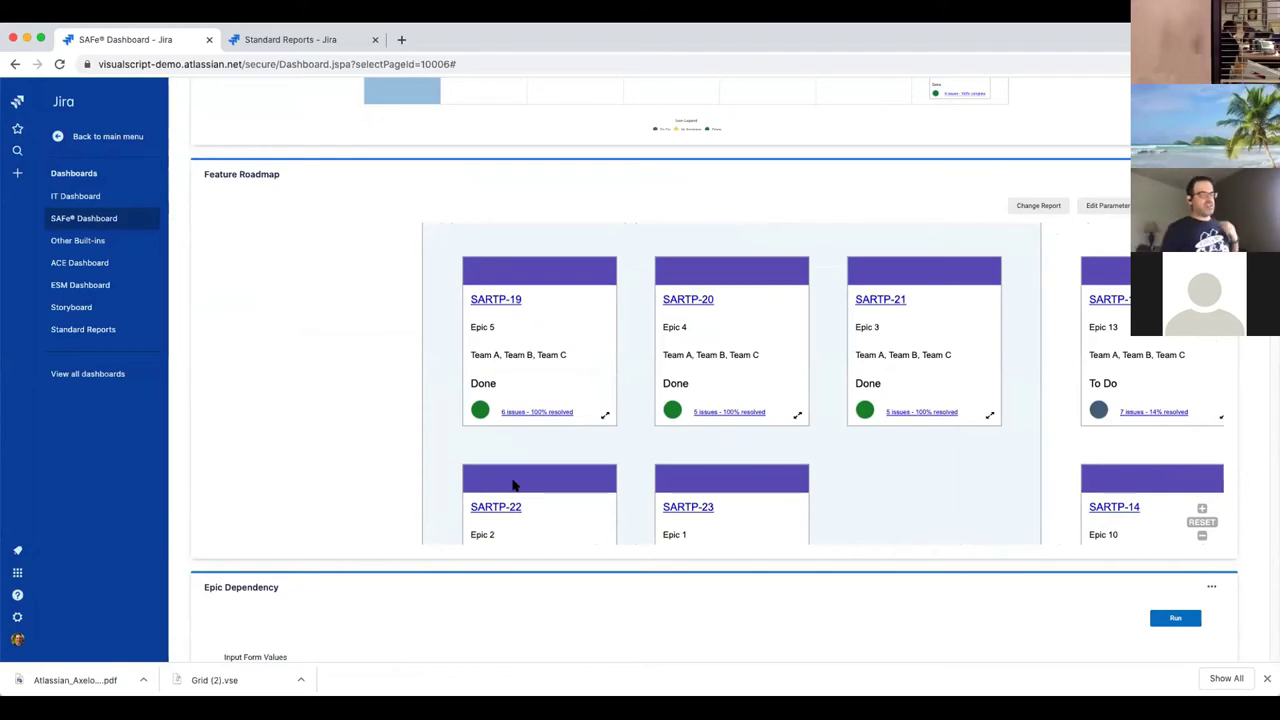
pyautogui.click(605, 418)
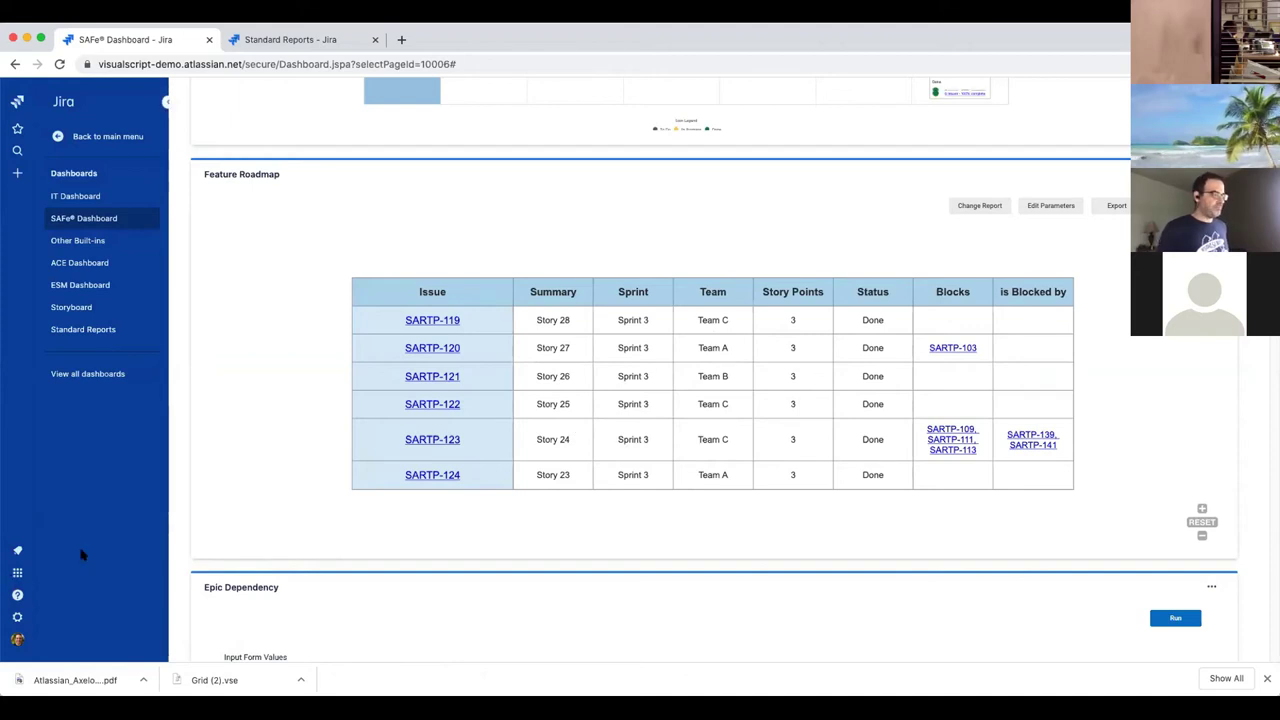
# - Run the Epic Dependency report for issue key SARTP-19 with link type Blocks
pyautogui.scroll(-3, 82, 555)
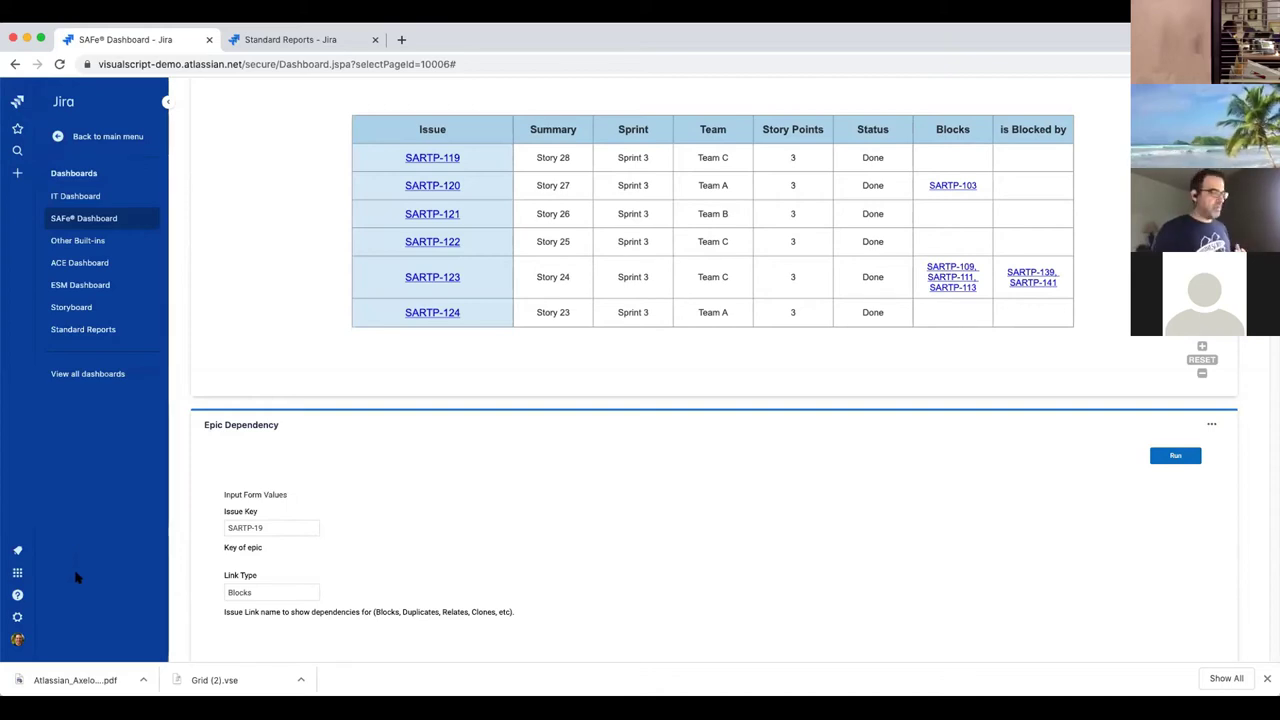
pyautogui.scroll(-1, 90, 578)
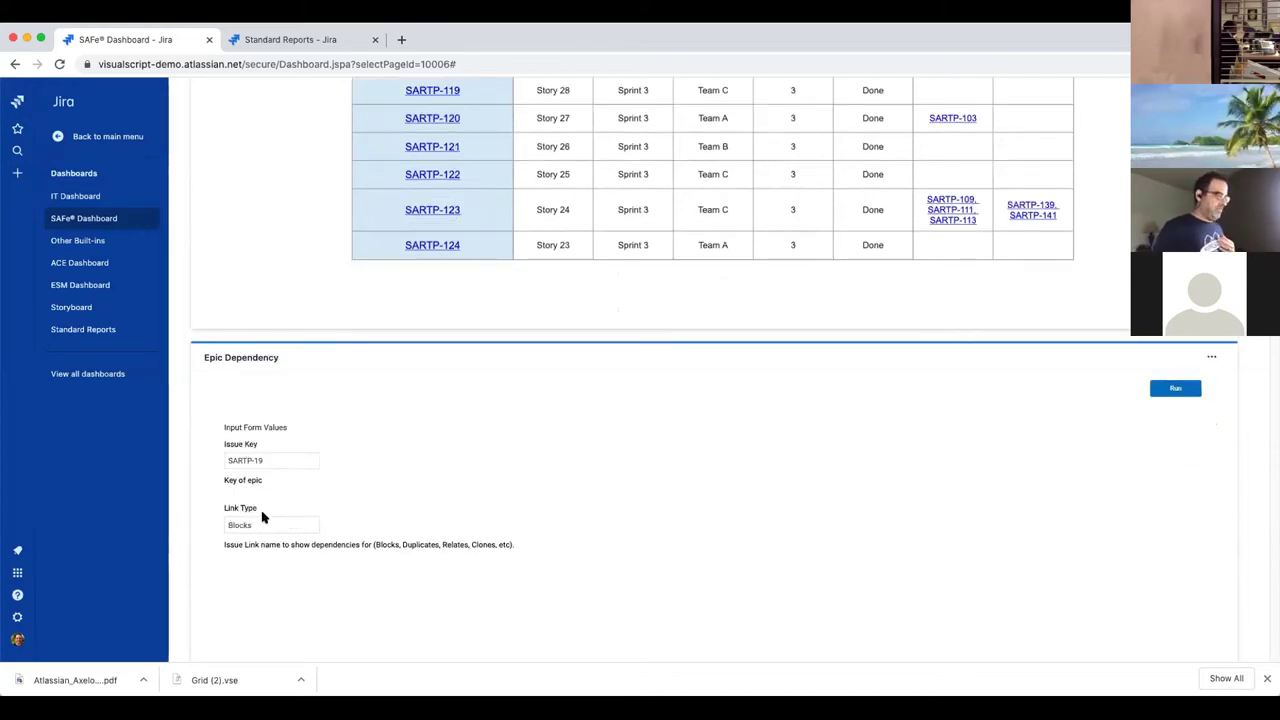
pyautogui.click(1174, 392)
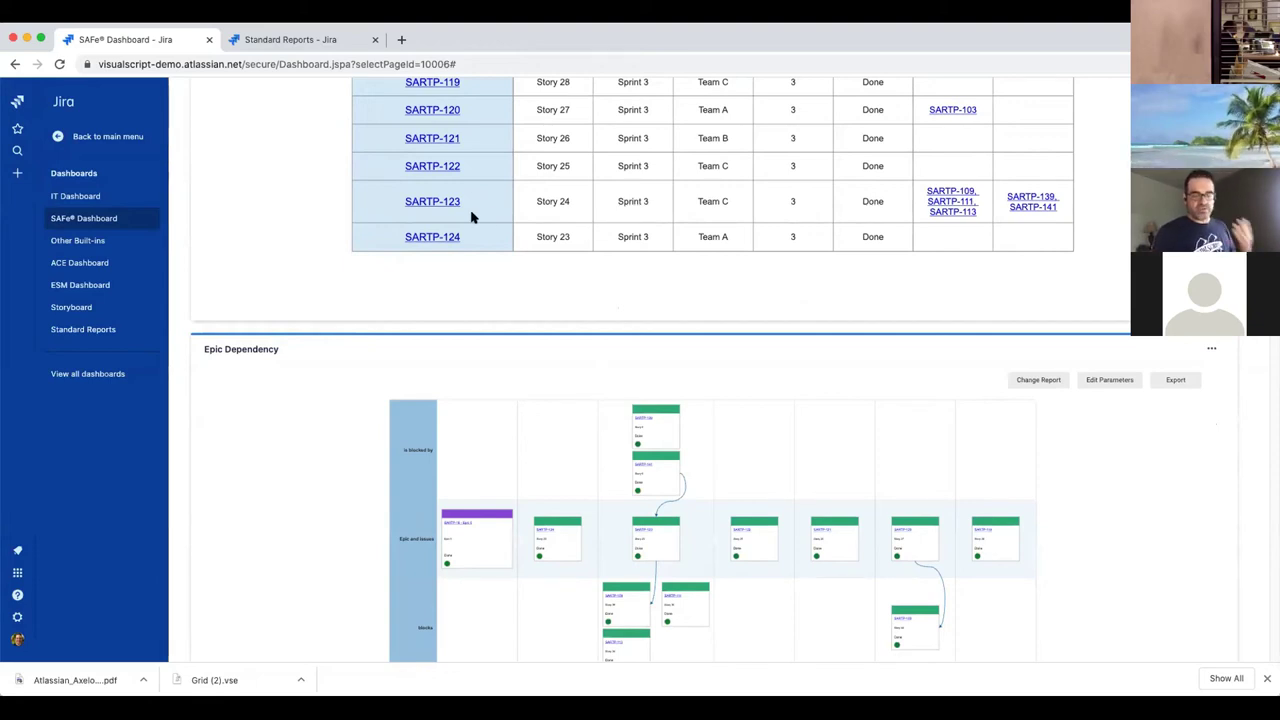
pyautogui.scroll(-1, 135, 489)
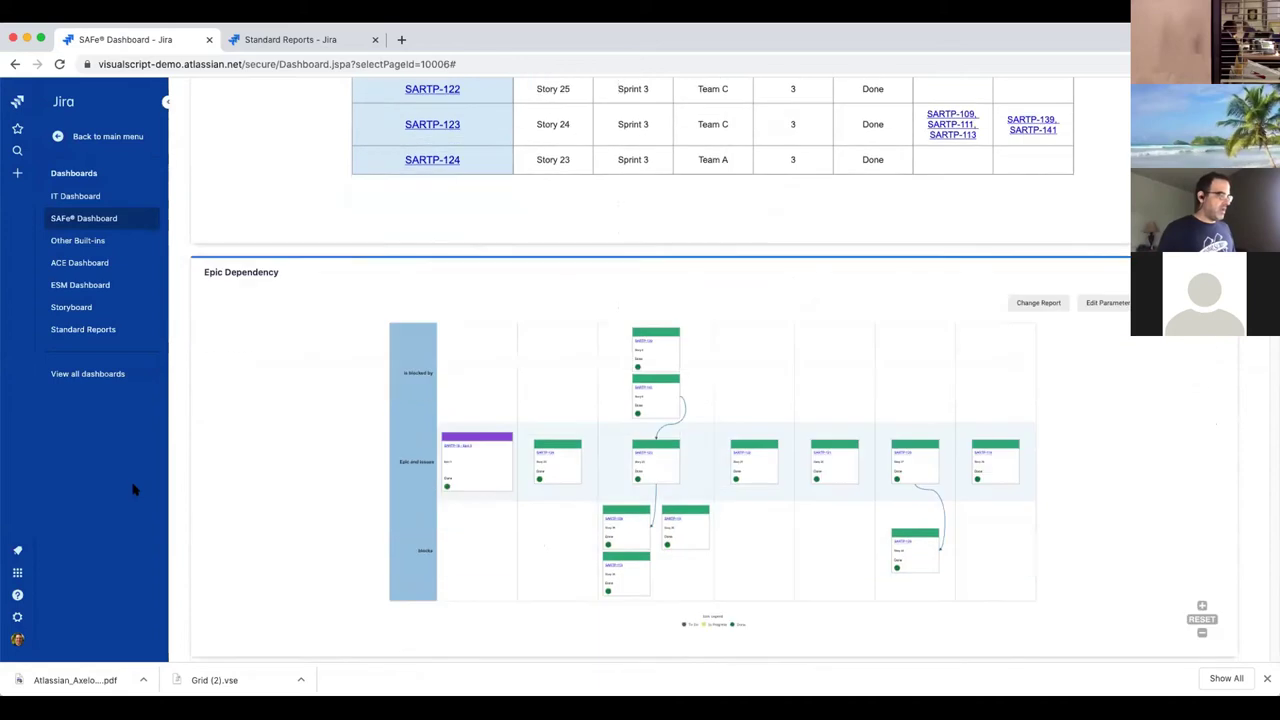
# - Examine the Epic Dependency chart's blocked-by and blocks links around SARTP-123, and compare them with the Feature Roadmap issue table
pyautogui.scroll(2, 480, 440)
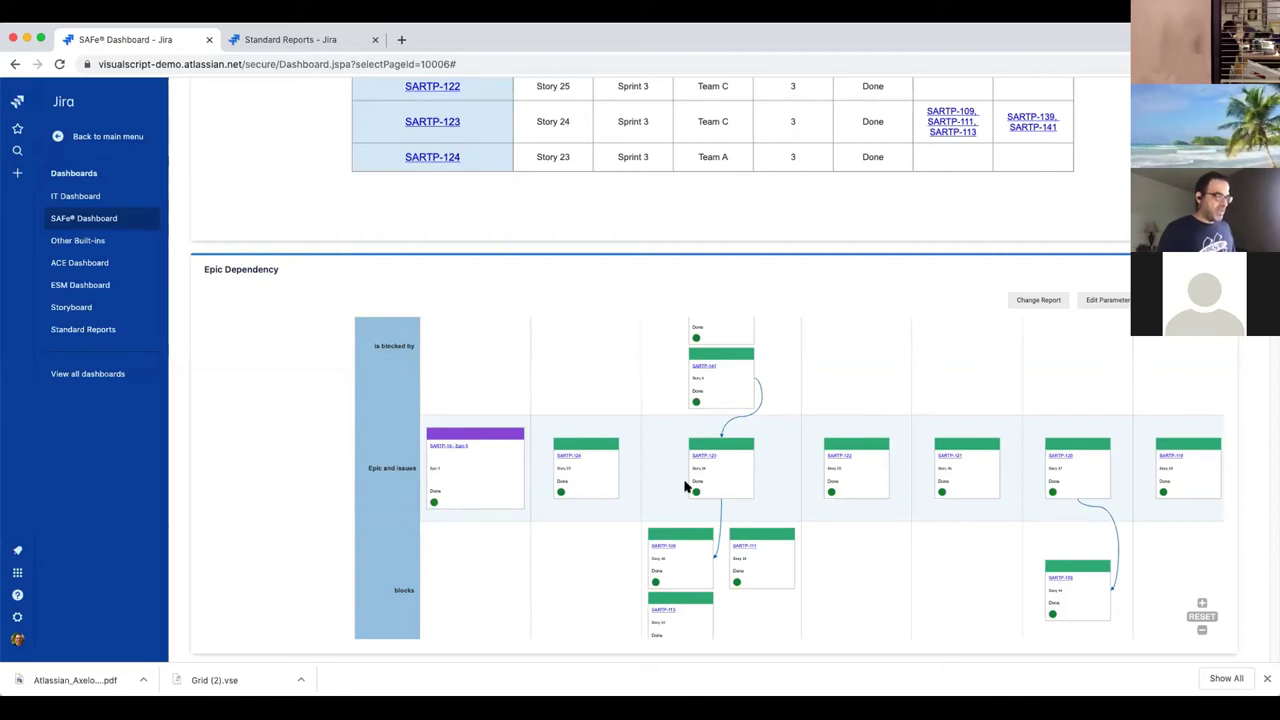
pyautogui.scroll(3, 730, 462)
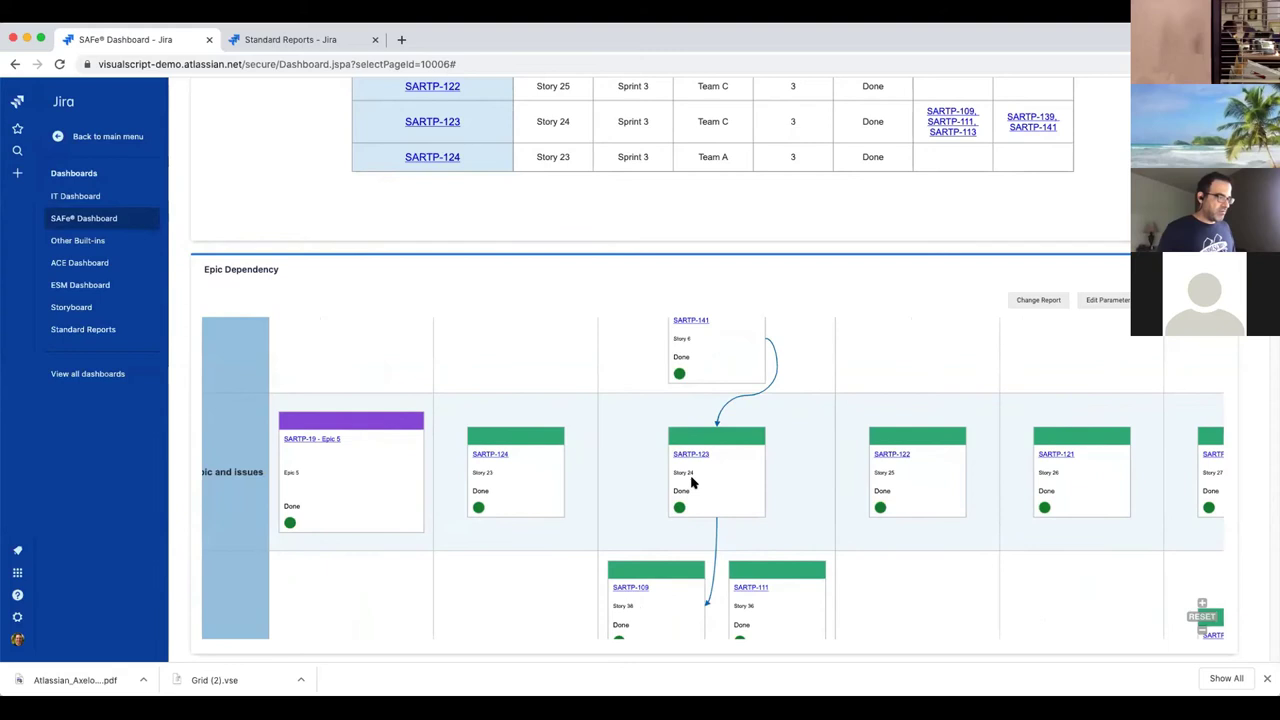
pyautogui.scroll(4, 747, 403)
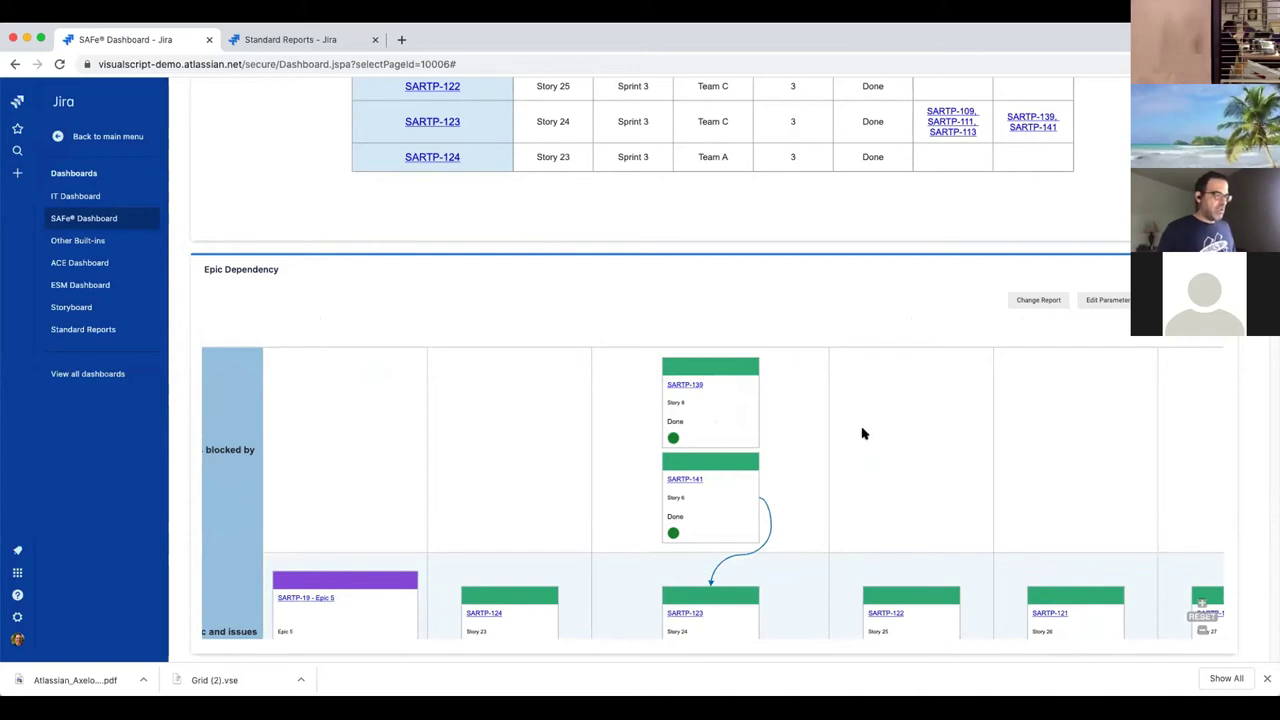
pyautogui.scroll(-8, 828, 496)
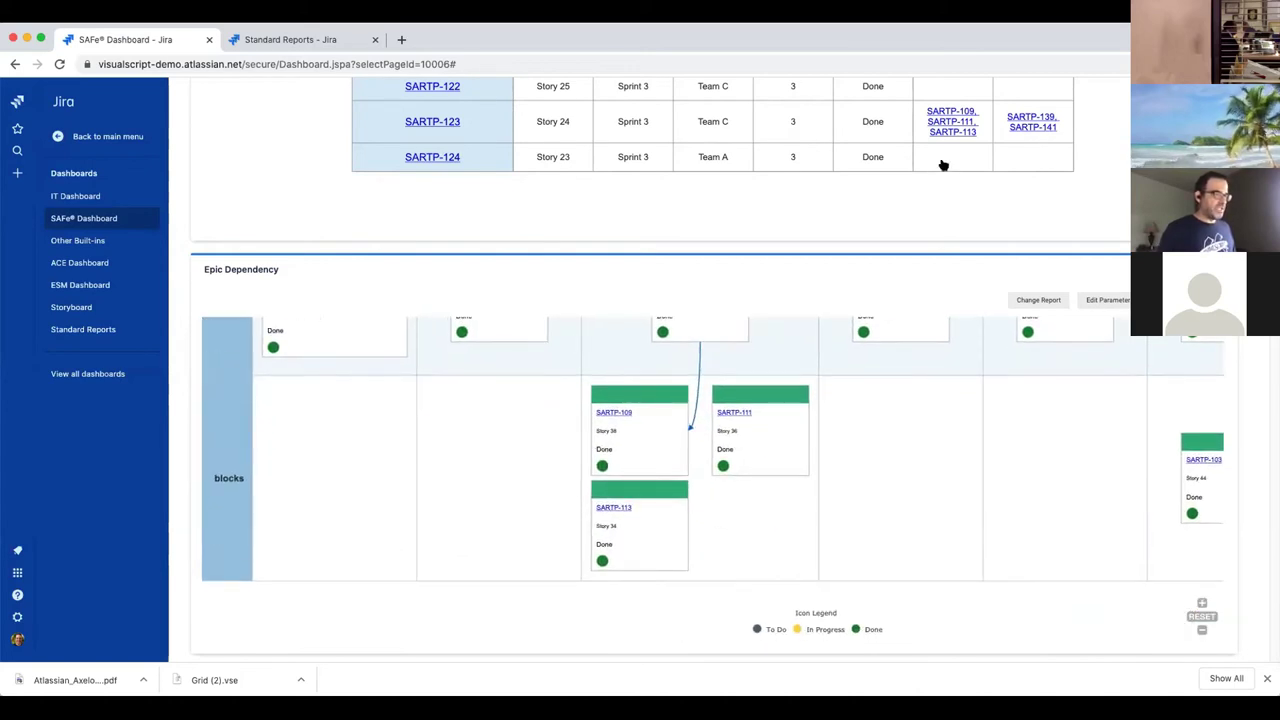
pyautogui.scroll(-4, 715, 420)
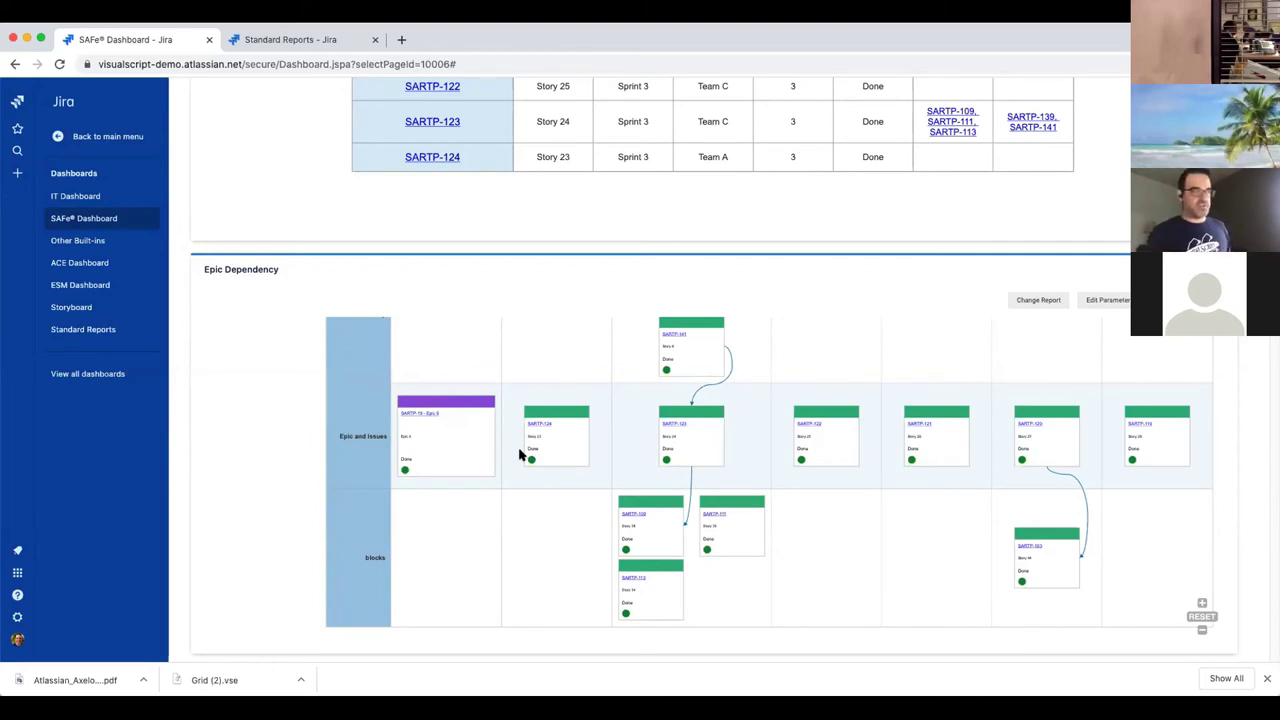
pyautogui.scroll(3, 139, 537)
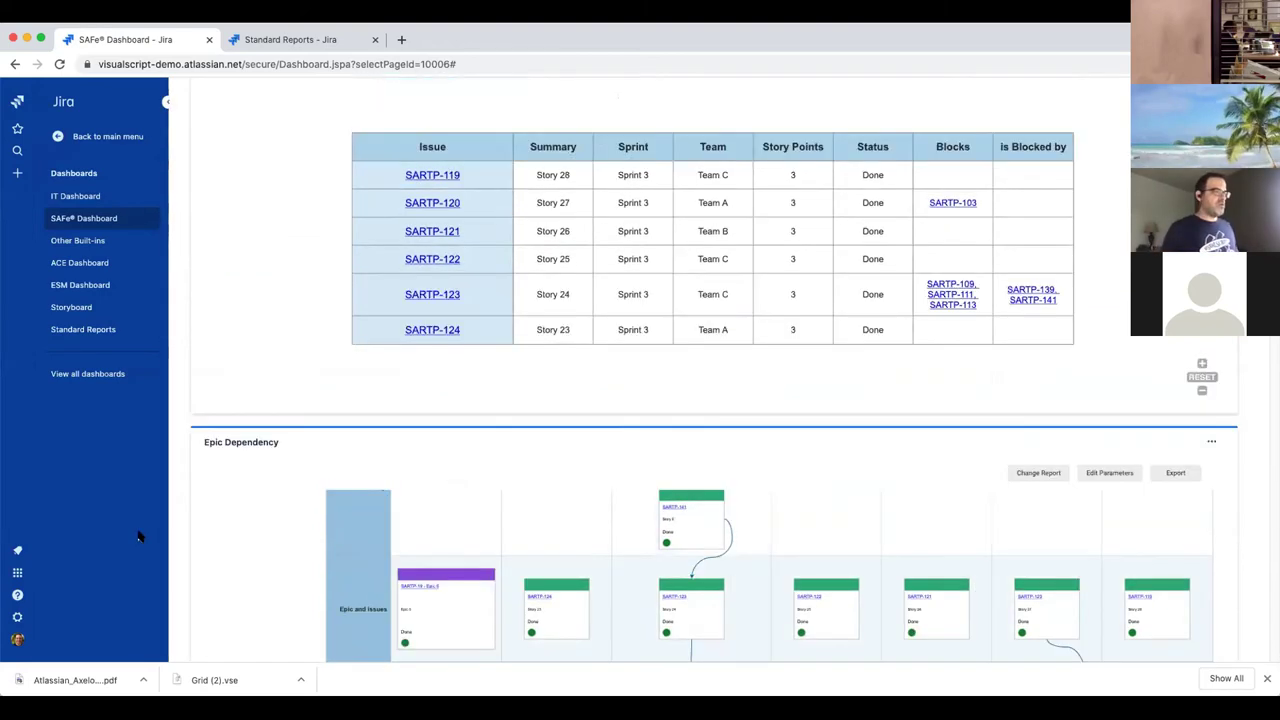
pyautogui.scroll(2, 139, 537)
pyautogui.scroll(2, 551, 318)
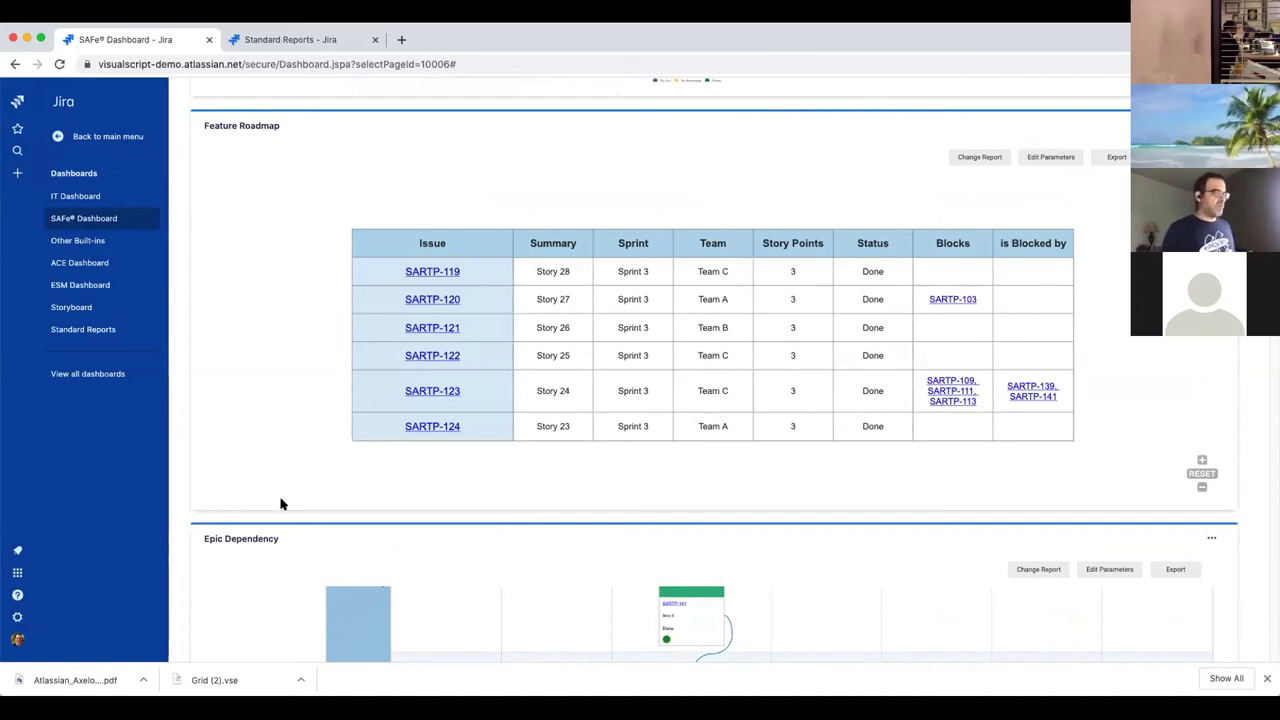
pyautogui.scroll(-3, 170, 566)
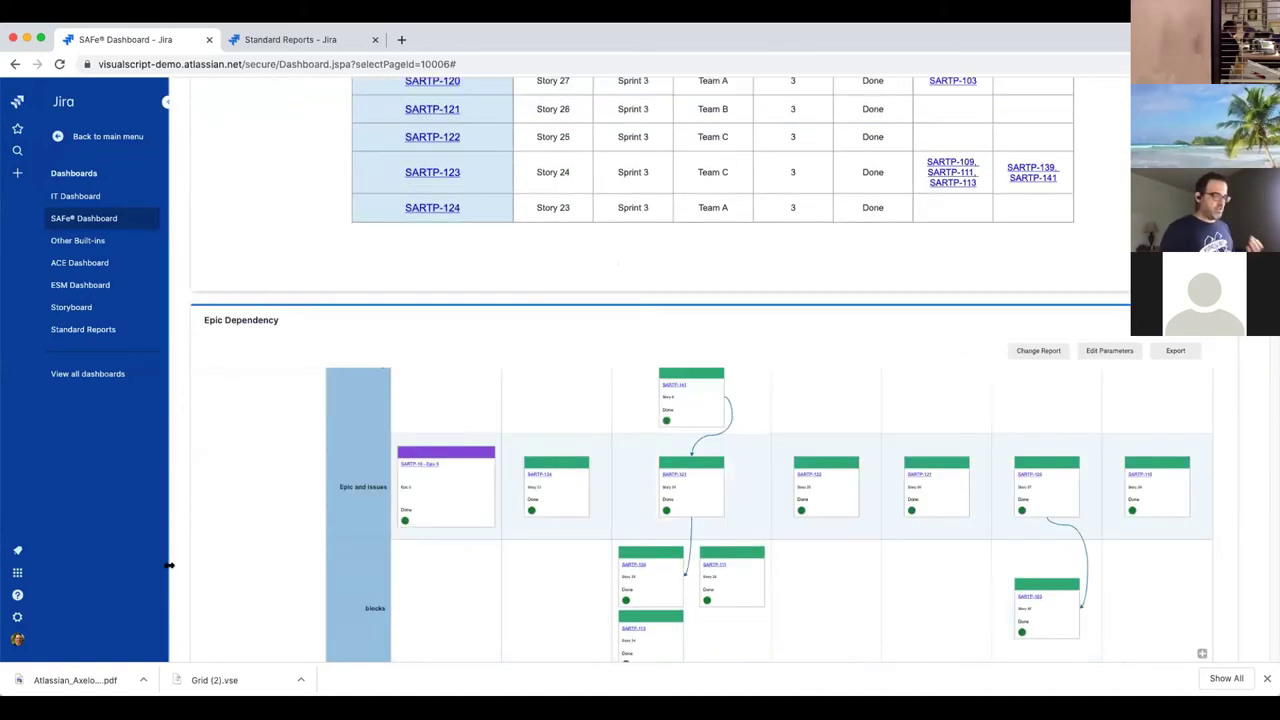
pyautogui.scroll(-1, 170, 566)
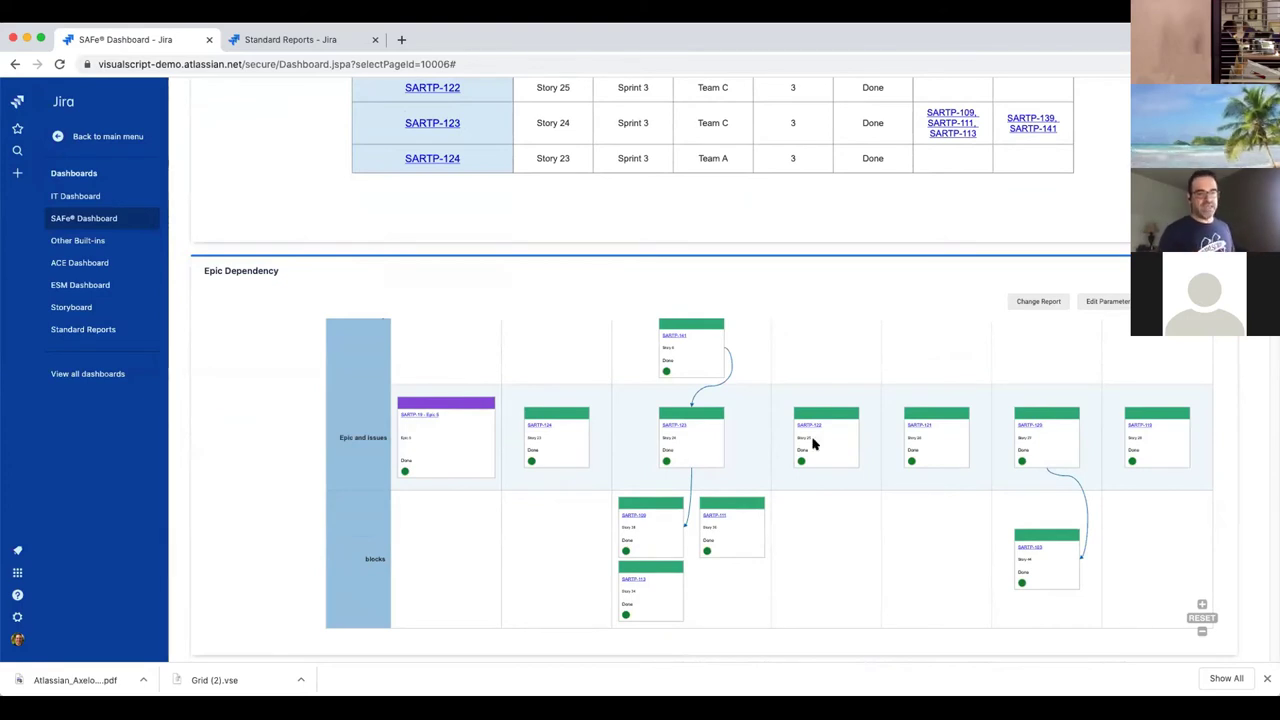
# - Check the Team Field and Data Type choices, and run Program Velocity for SARTP from 2020-03-01 to 2020-06-15 with Component and Story Points
pyautogui.scroll(-5, 112, 500)
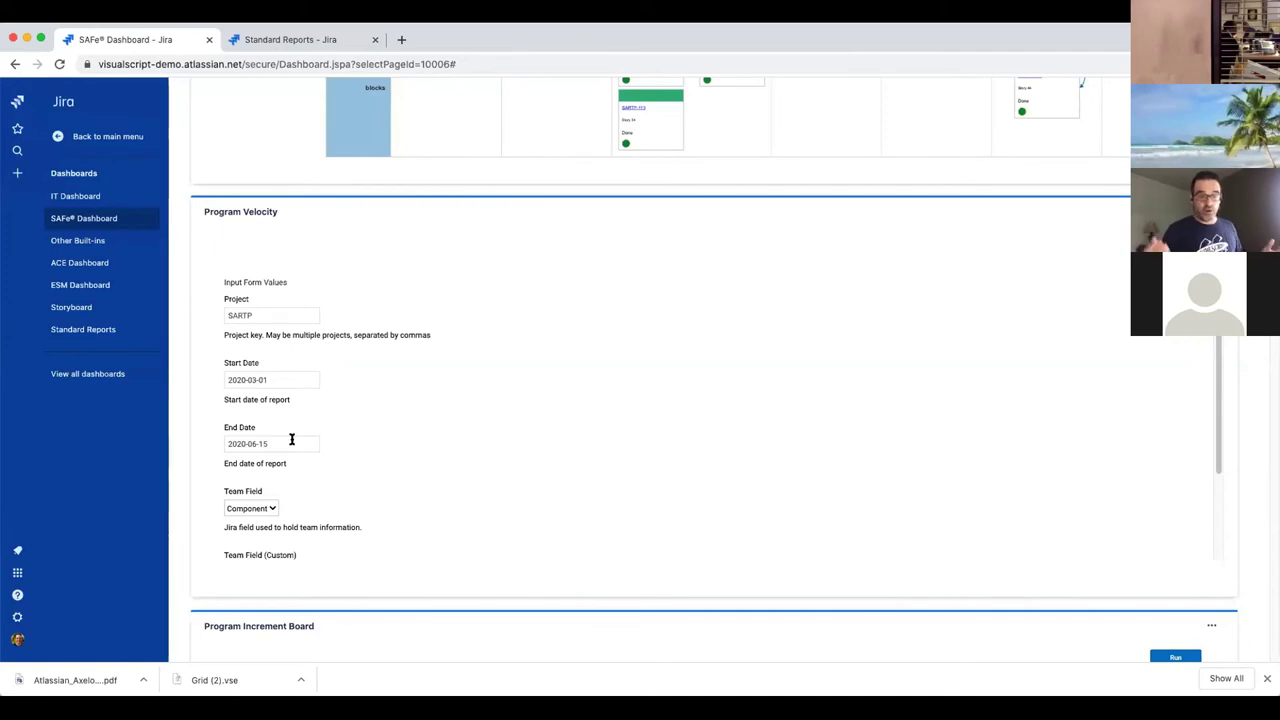
pyautogui.scroll(-2, 115, 520)
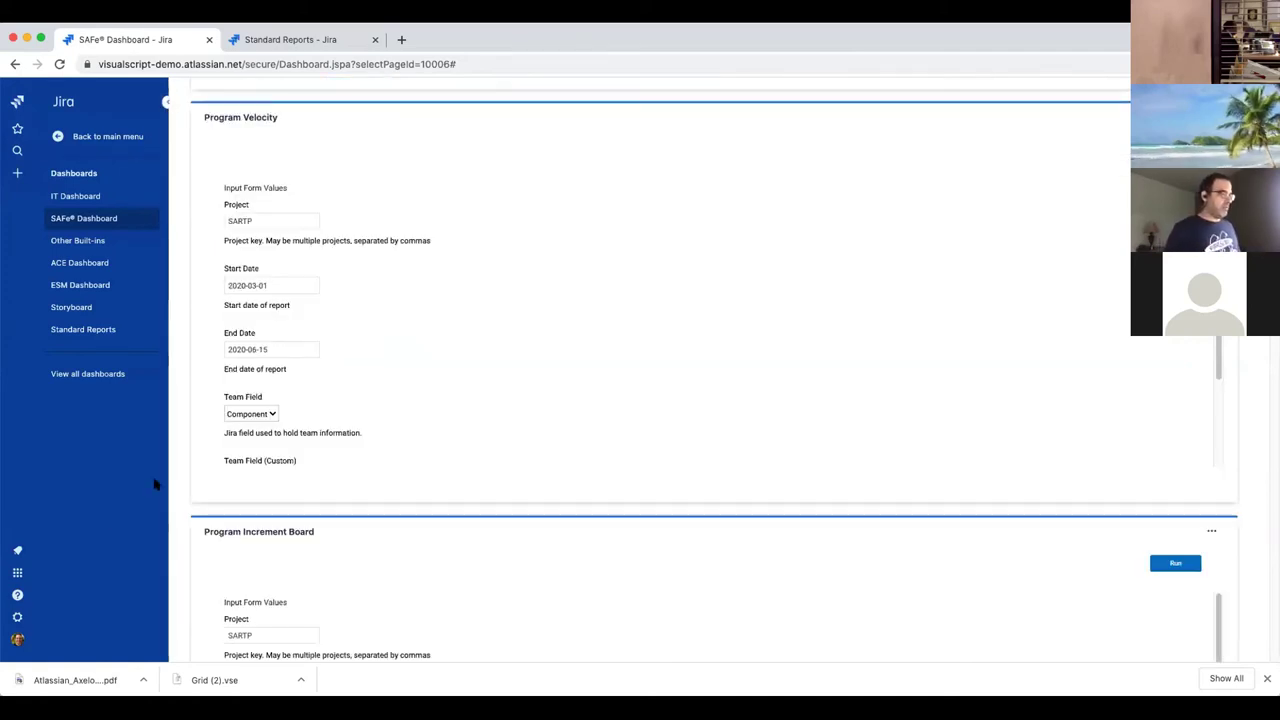
pyautogui.click(229, 418)
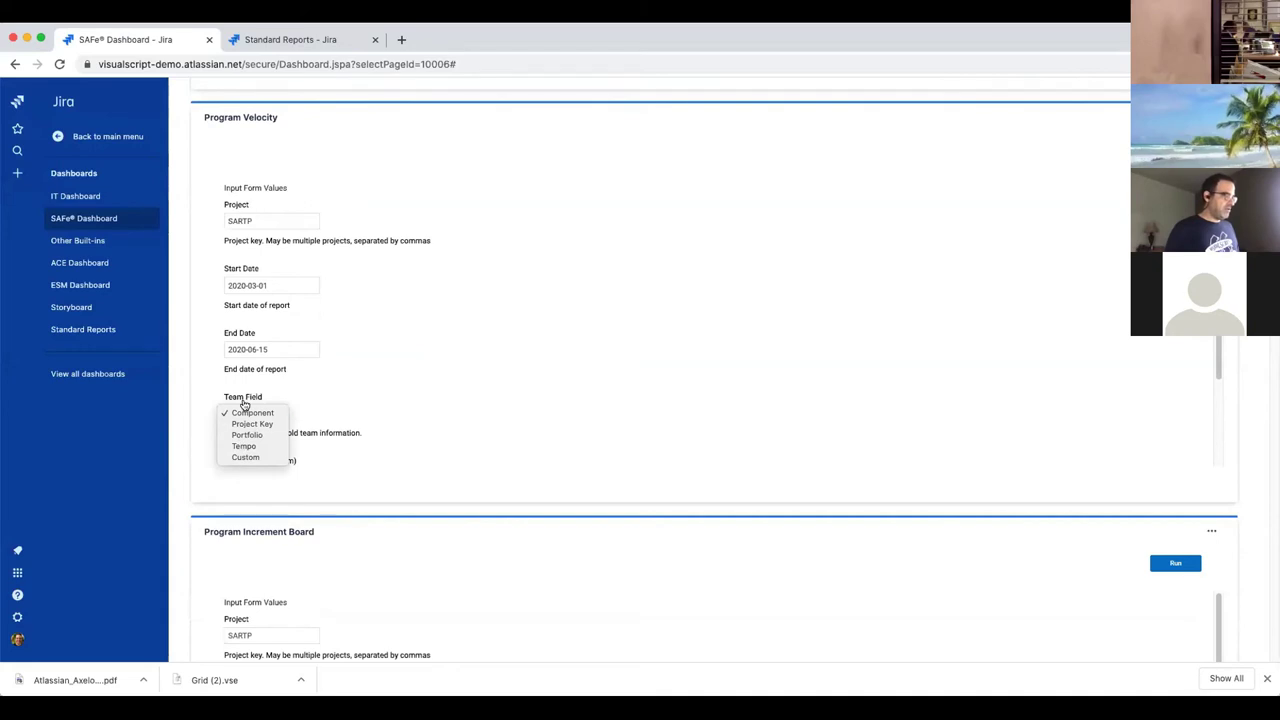
pyautogui.click(207, 427)
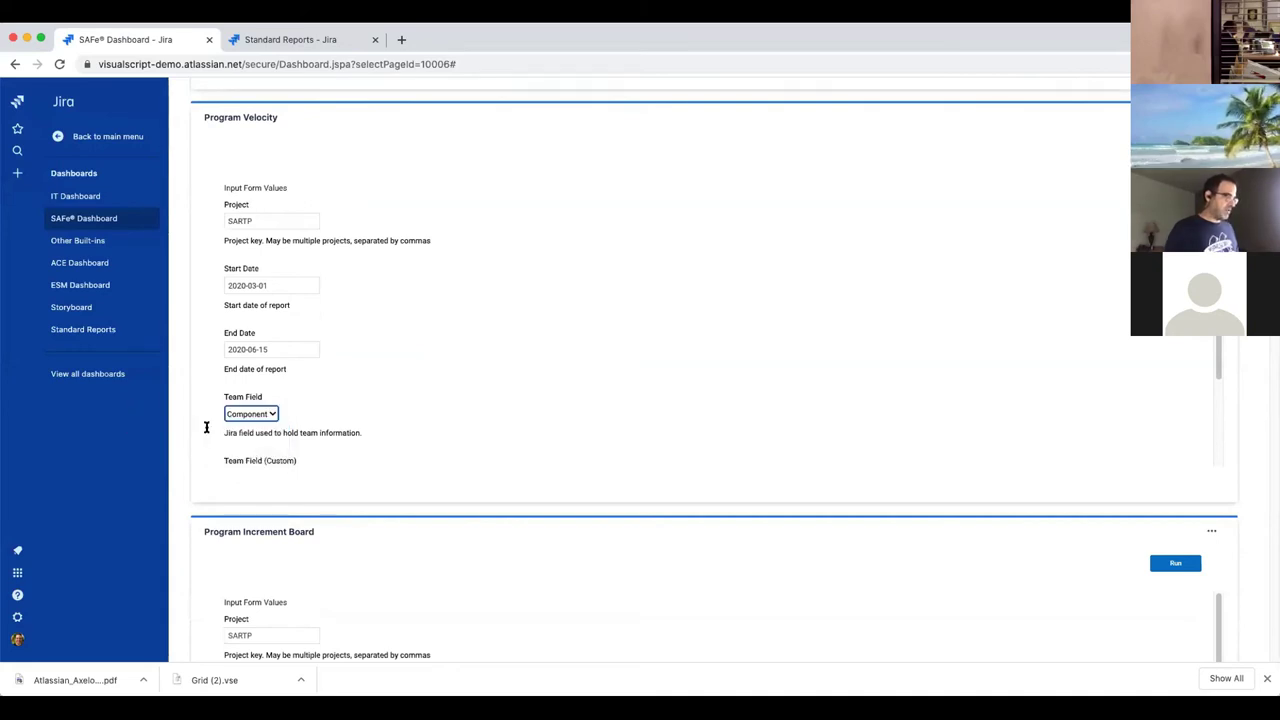
pyautogui.scroll(-2, 250, 425)
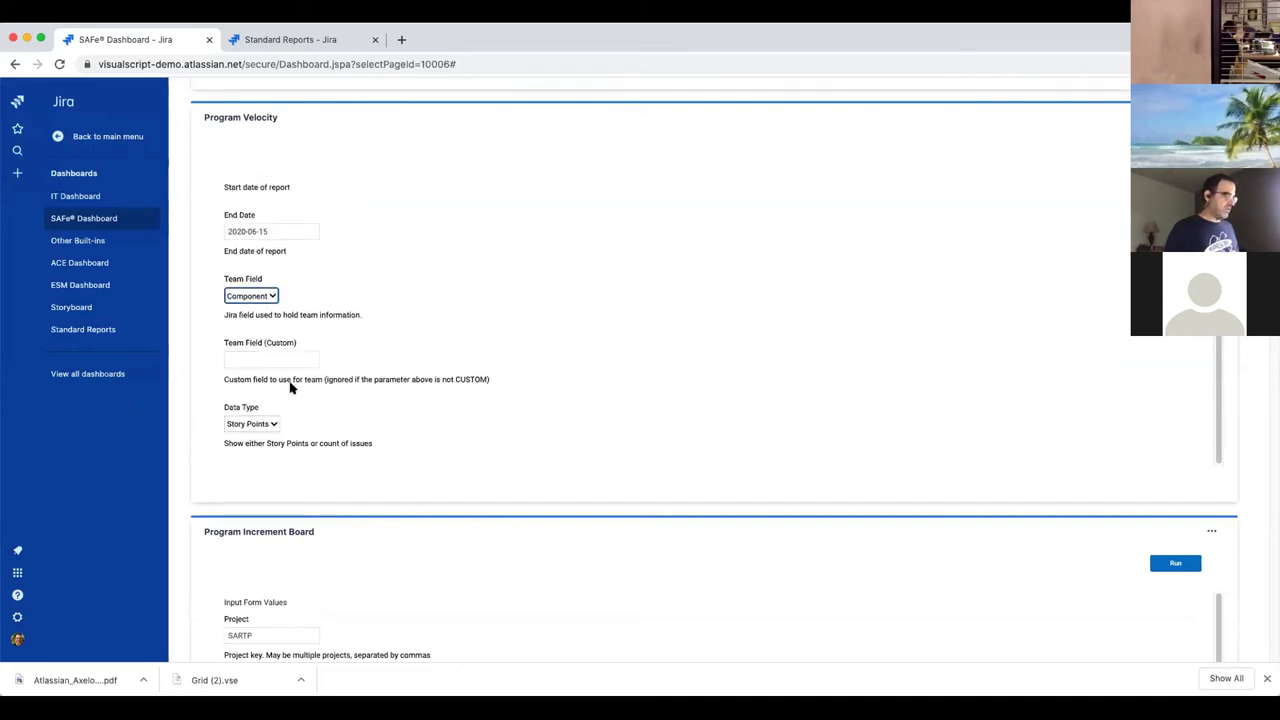
pyautogui.scroll(-1, 295, 390)
pyautogui.click(246, 415)
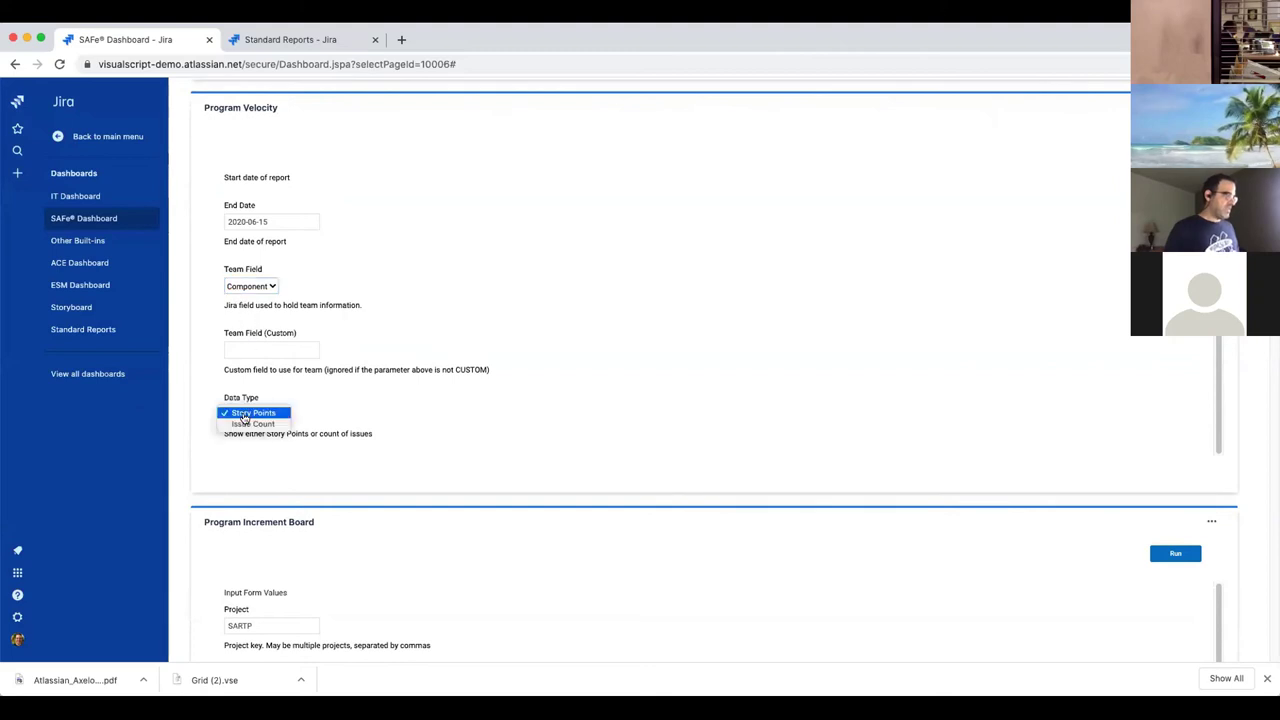
pyautogui.click(625, 393)
pyautogui.scroll(2, 769, 357)
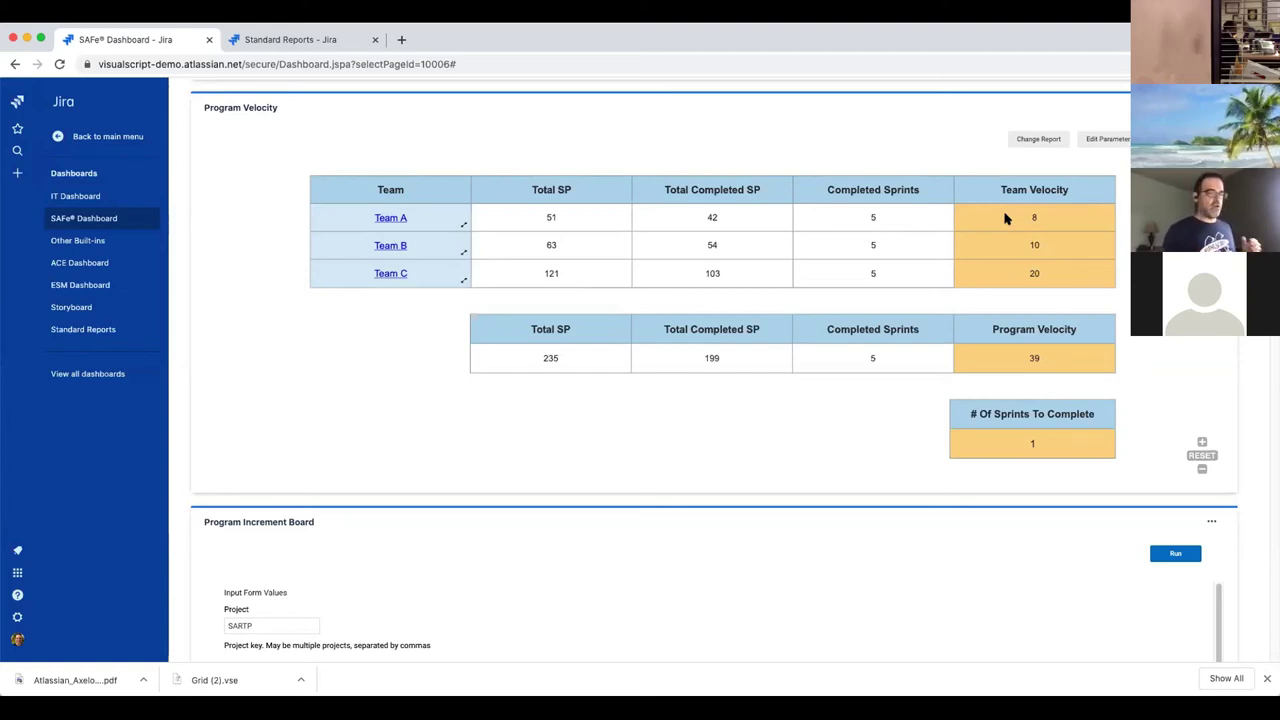
# - Expand Team C's velocity by sprint in the Program Velocity report, and return to the team overview
pyautogui.click(462, 226)
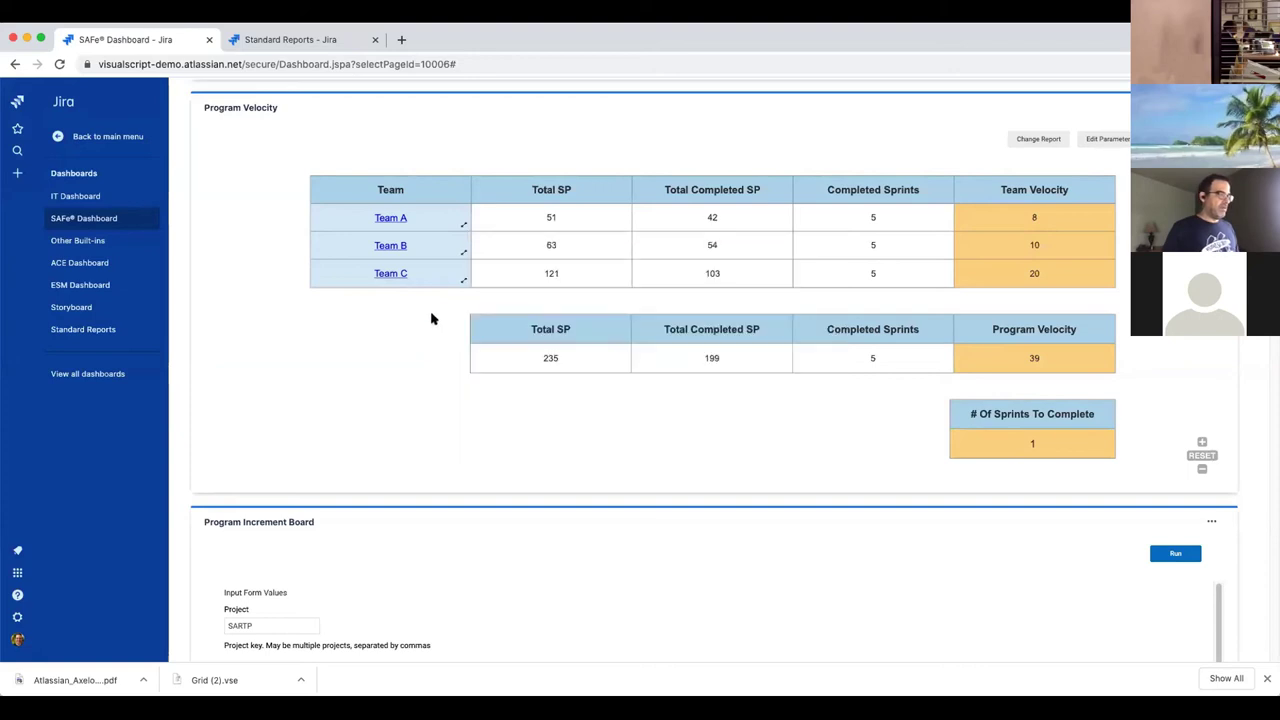
pyautogui.moveTo(465, 284)
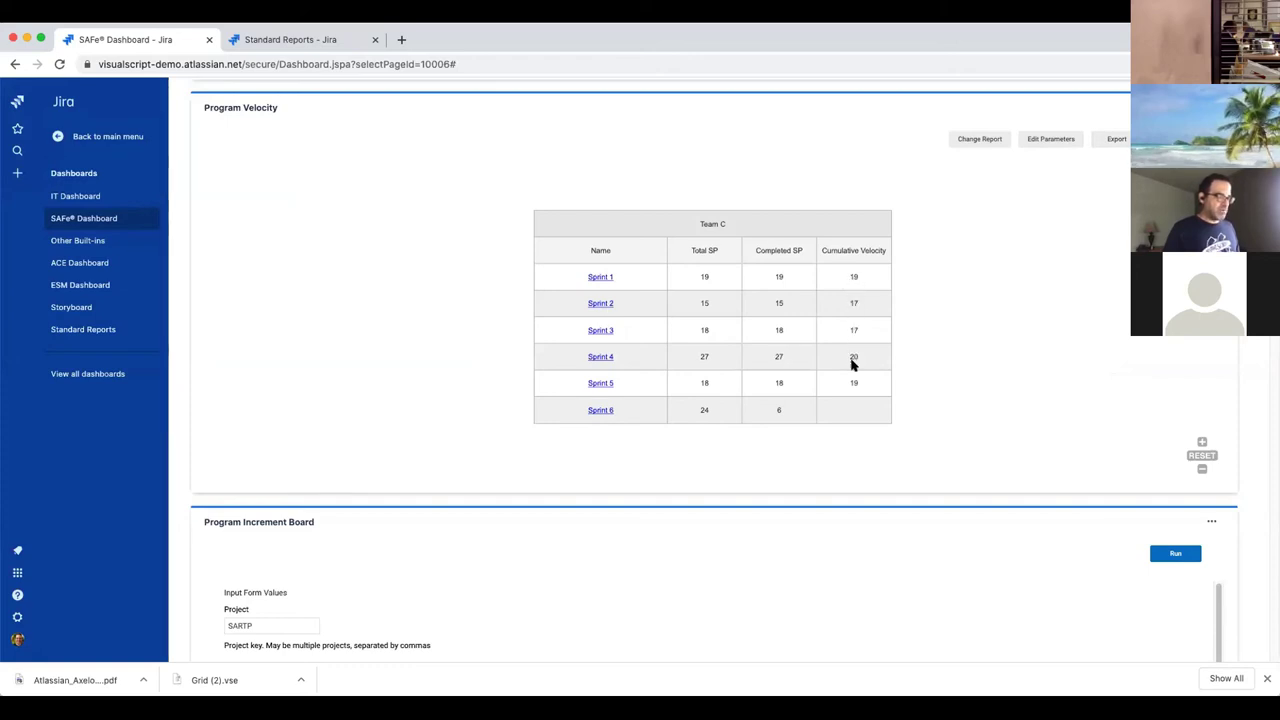
pyautogui.click(757, 211)
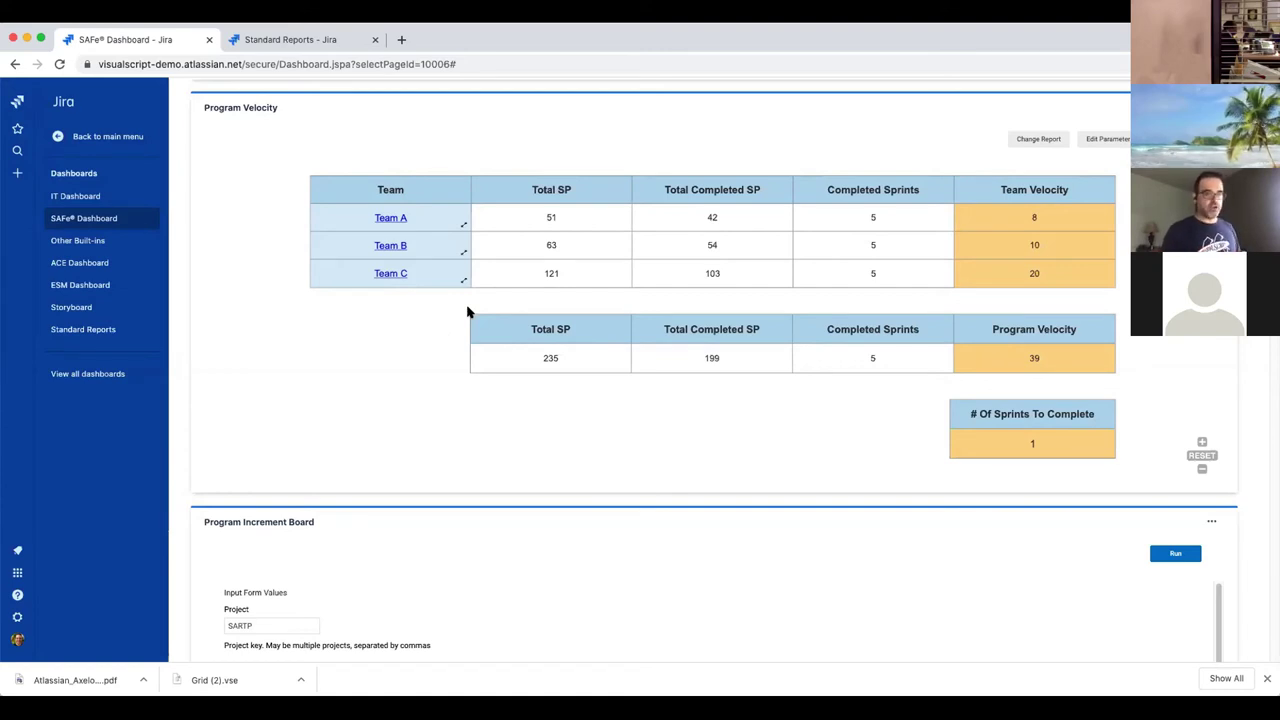
# - Review the Program Increment Board's Project, Sprints, Team Filter and Issue Type(s) parameters, checking the full list of sprint names
pyautogui.scroll(-5, 80, 557)
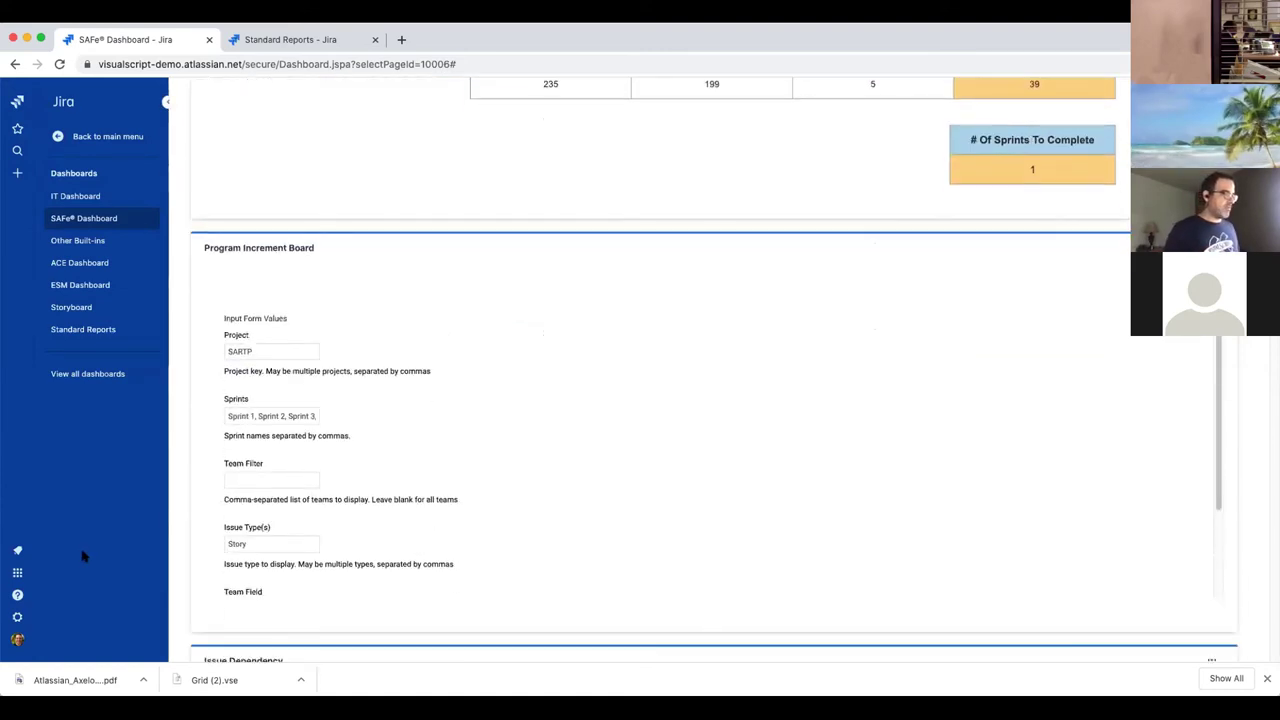
pyautogui.scroll(-1, 83, 557)
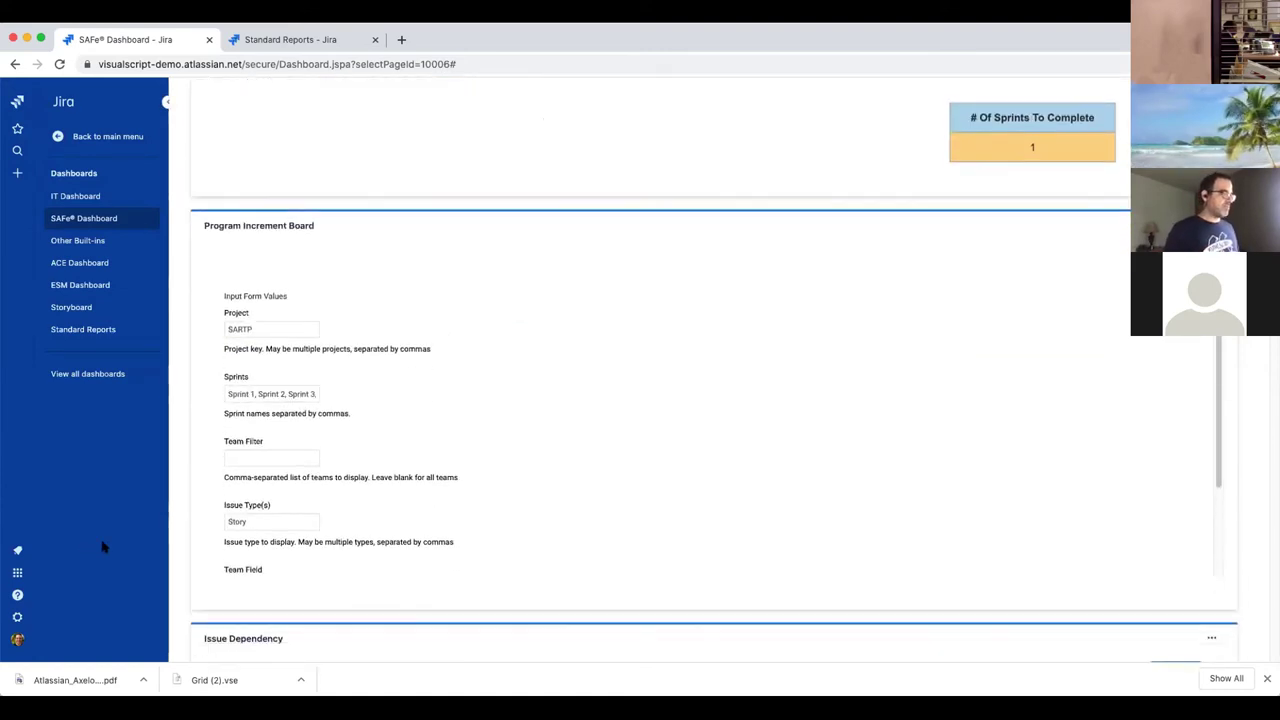
pyautogui.click(289, 389)
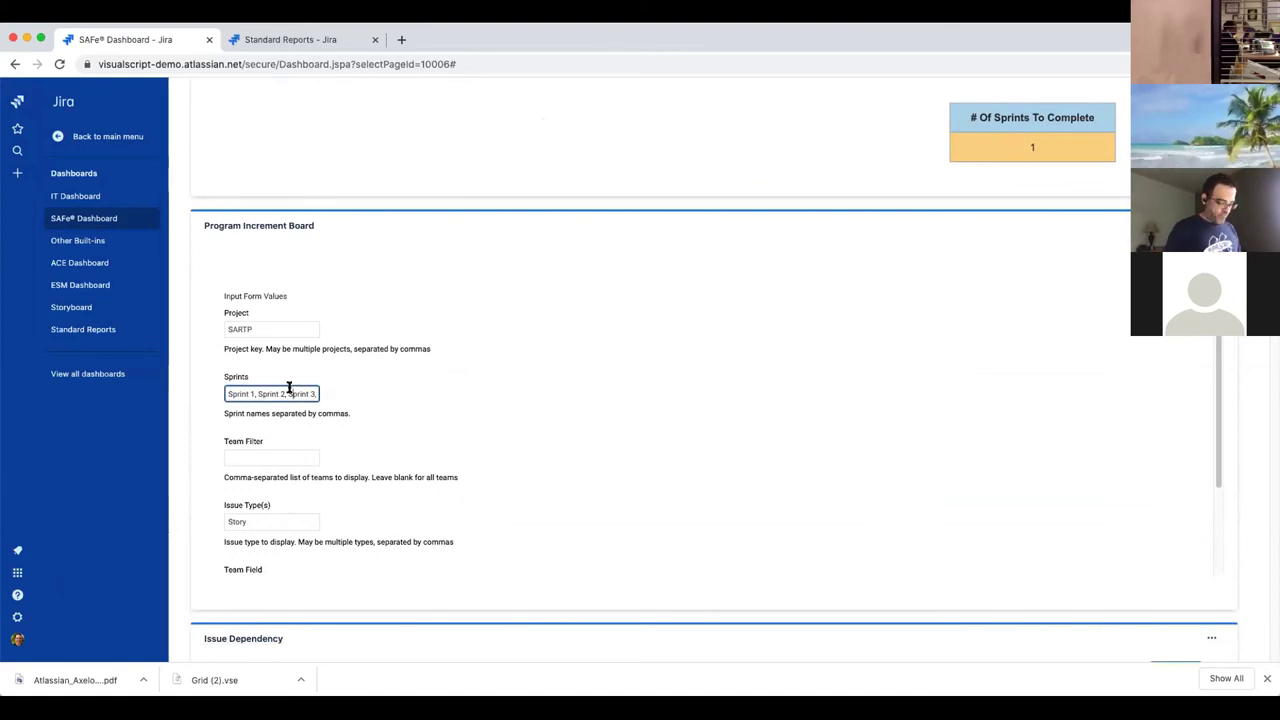
pyautogui.press('End')
pyautogui.moveTo(380, 453); pyautogui.dragTo(391, 397)
pyautogui.click(391, 397)
pyautogui.moveTo(391, 449); pyautogui.dragTo(395, 391)
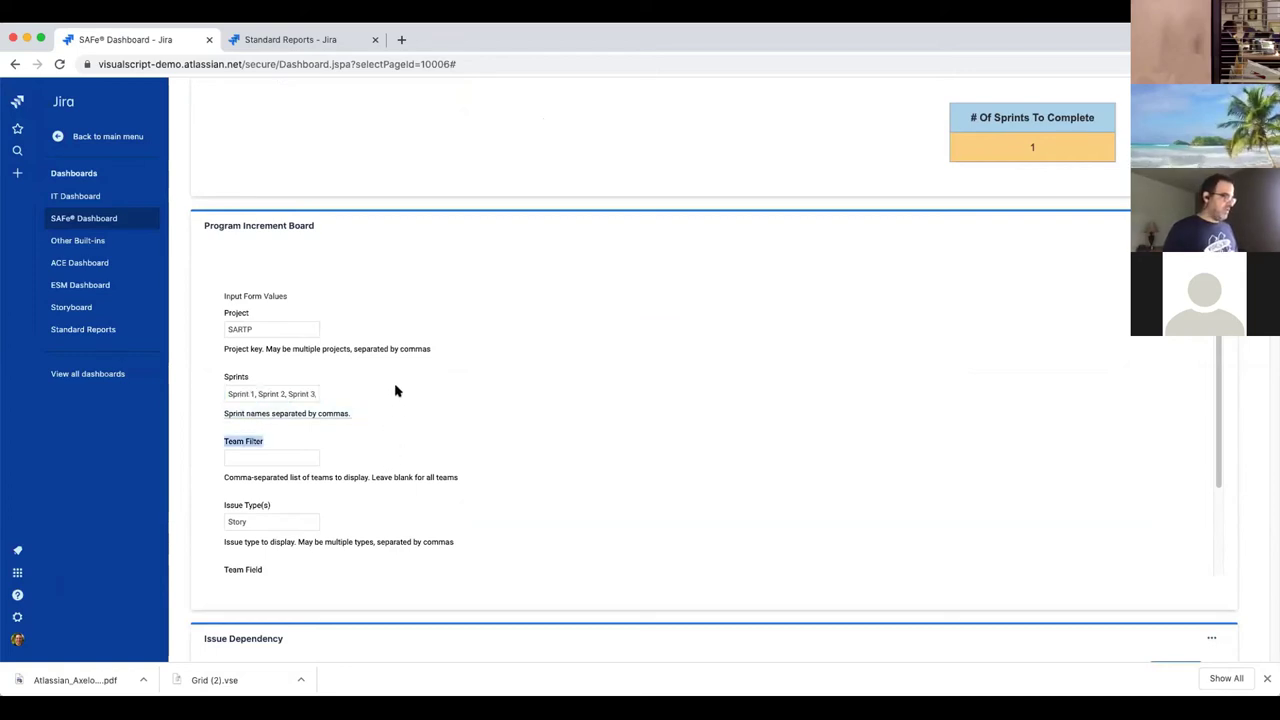
# - Check the Team Field choices, and run the Program Increment Board for project SARTP with issue type Story and team field Component
pyautogui.scroll(-3, 357, 531)
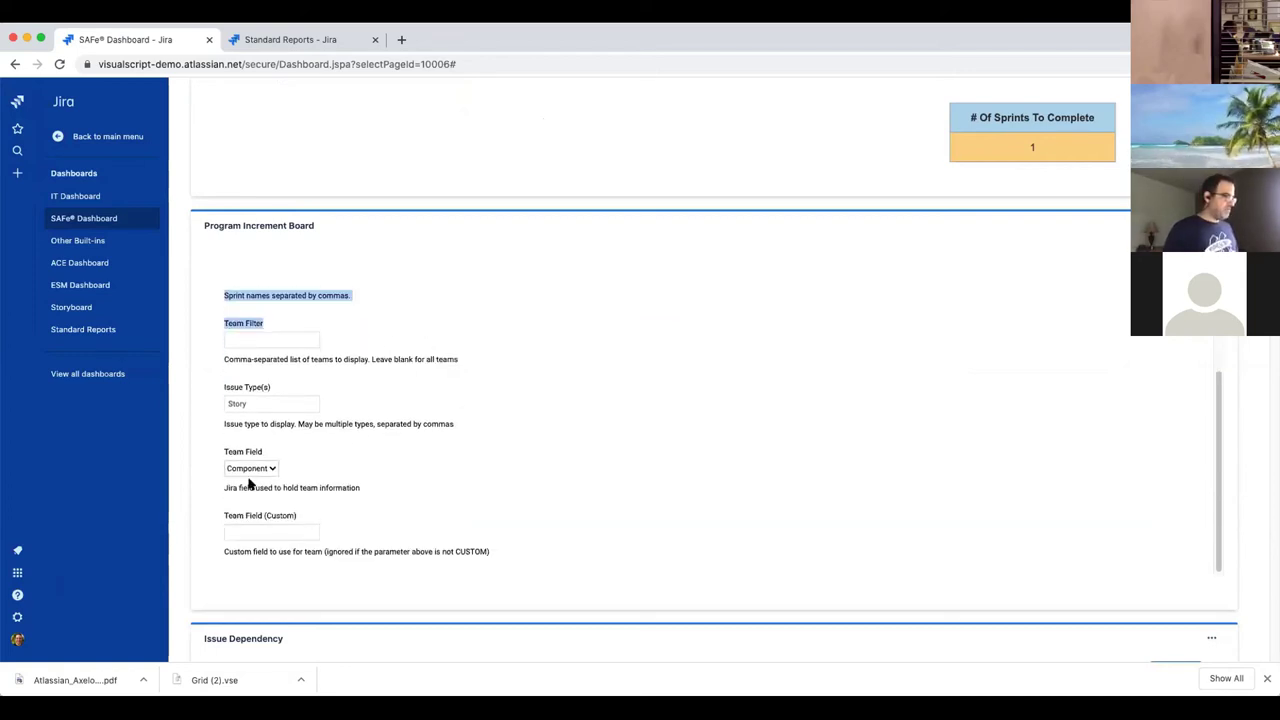
pyautogui.click(250, 468)
pyautogui.click(351, 465)
pyautogui.scroll(-2, 323, 519)
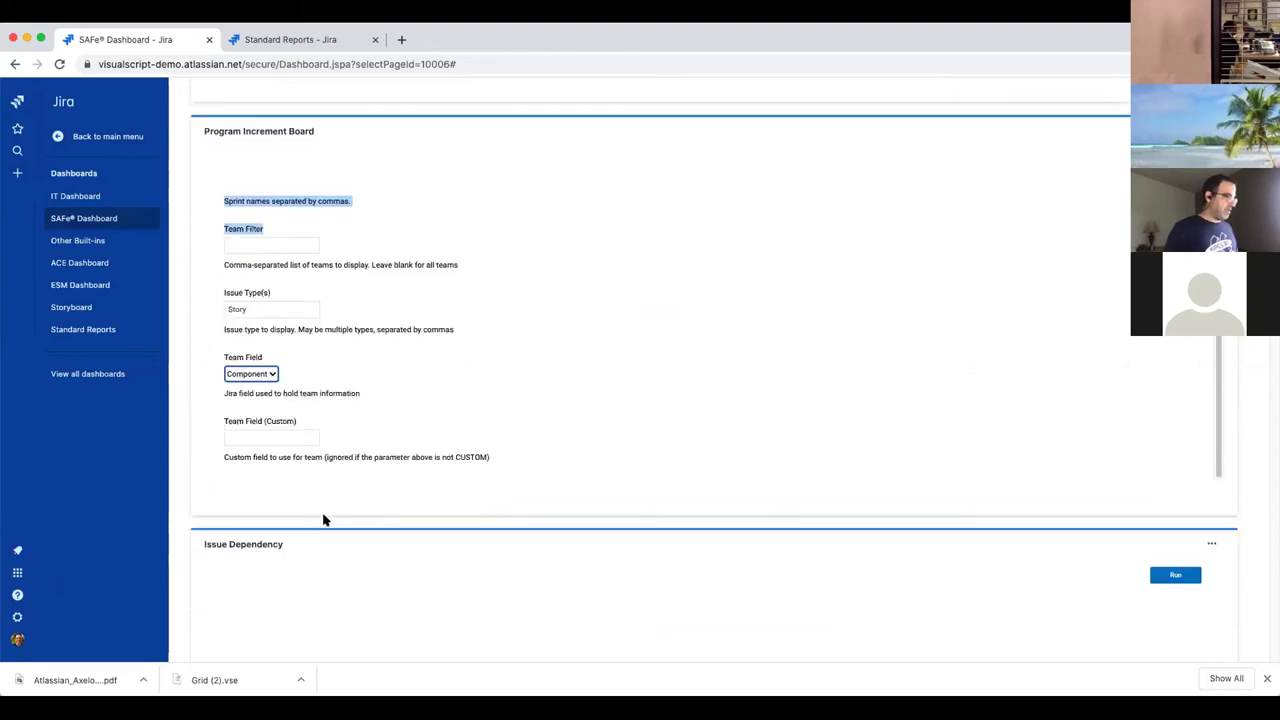
pyautogui.click(954, 314)
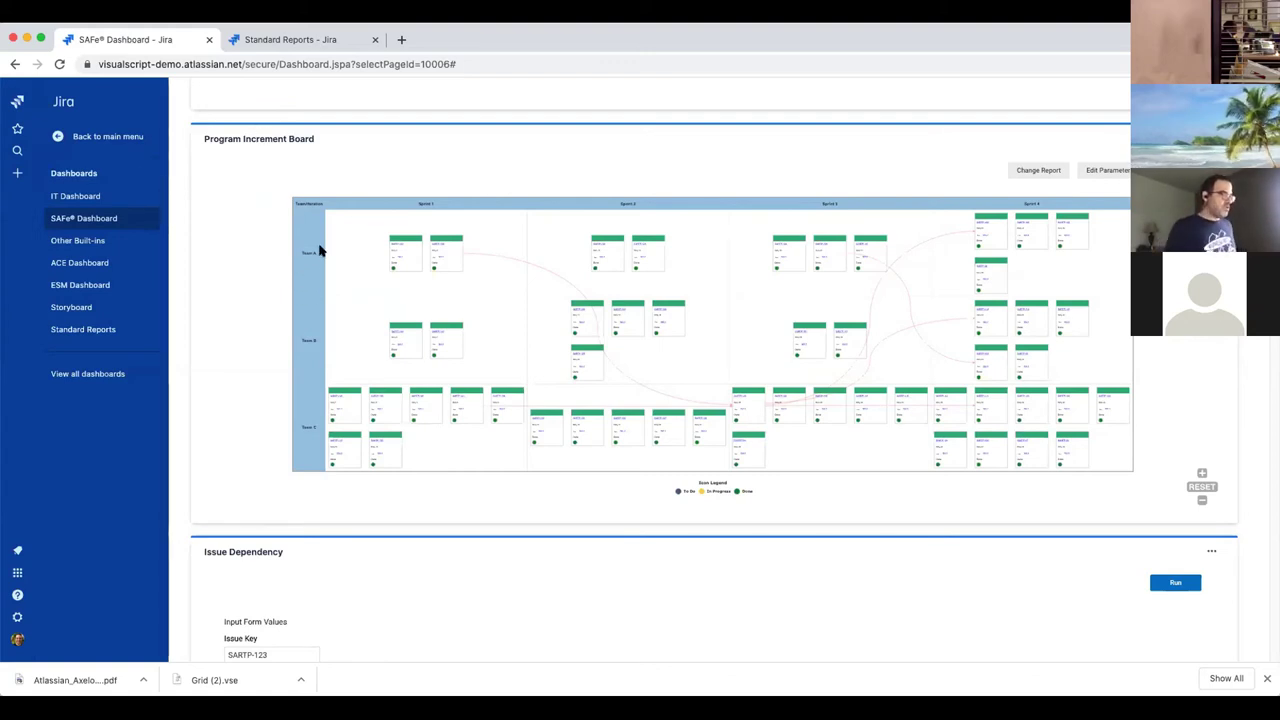
# - Inspect the Program Increment Board's story cards by team and sprint, including SARTP-139 and its dependency line
pyautogui.scroll(3, 320, 251)
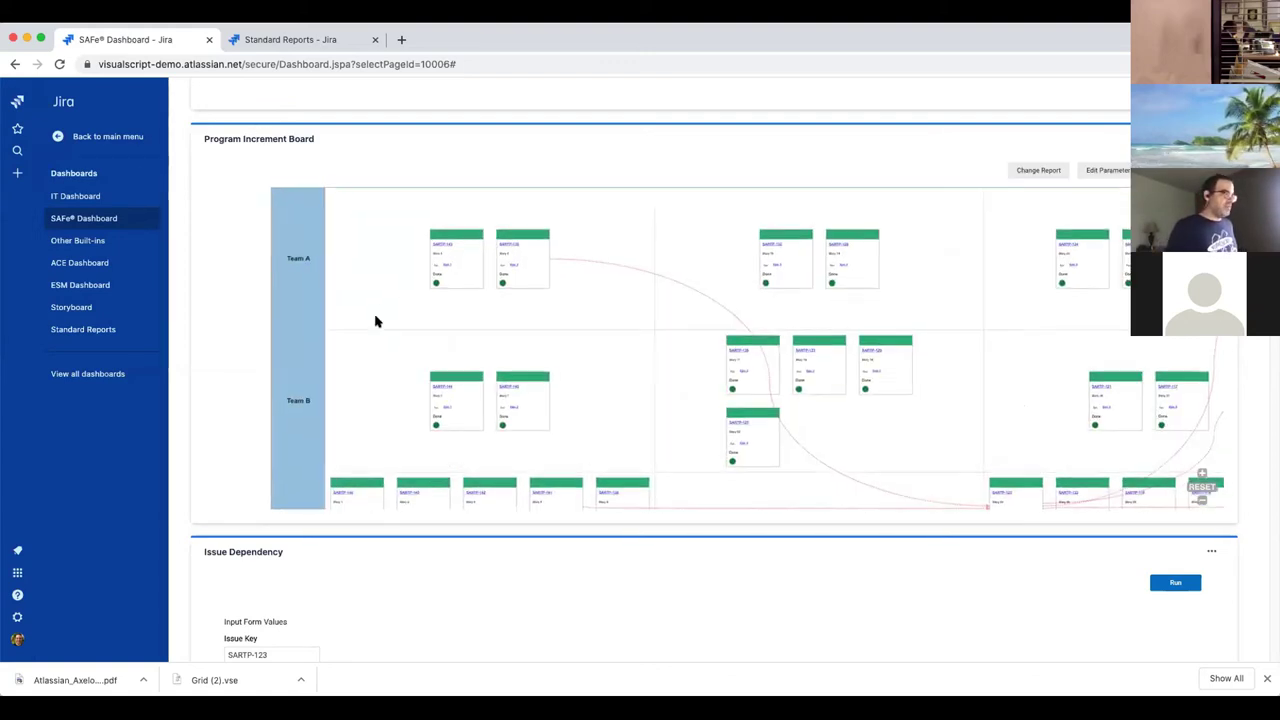
pyautogui.scroll(-3, 372, 320)
pyautogui.scroll(3, 427, 322)
pyautogui.scroll(3, 427, 322)
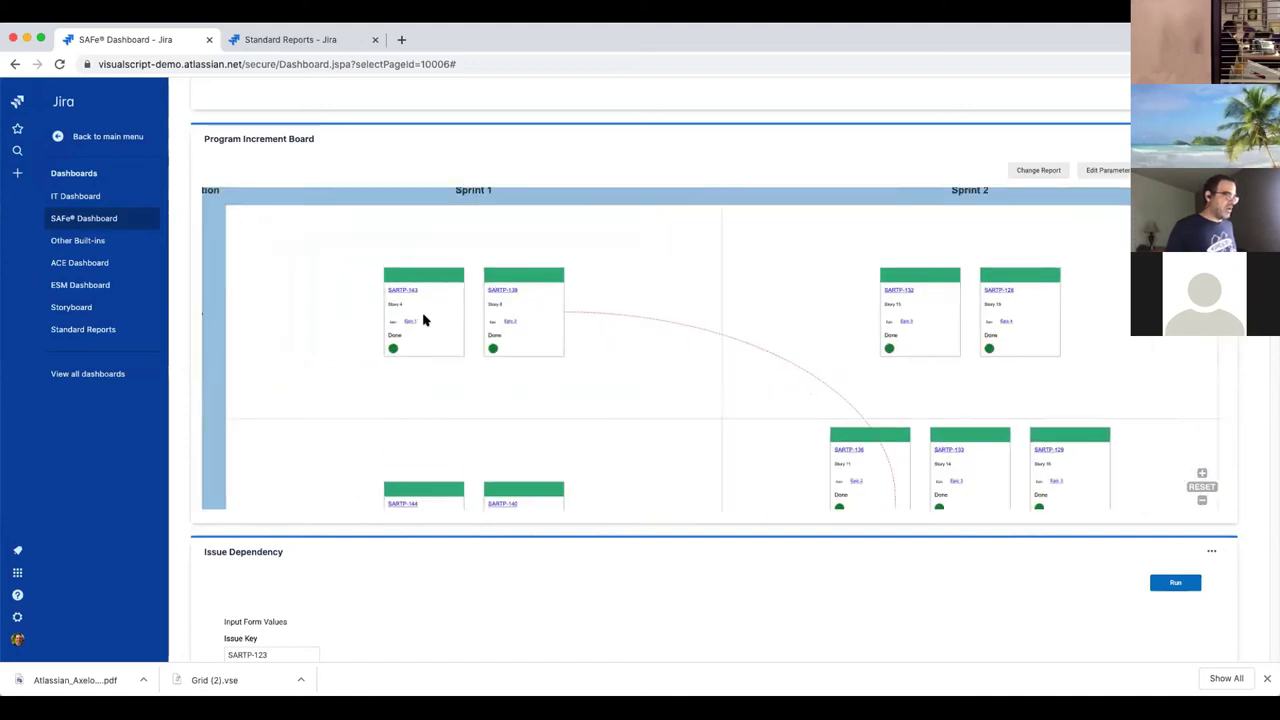
pyautogui.scroll(2, 513, 310)
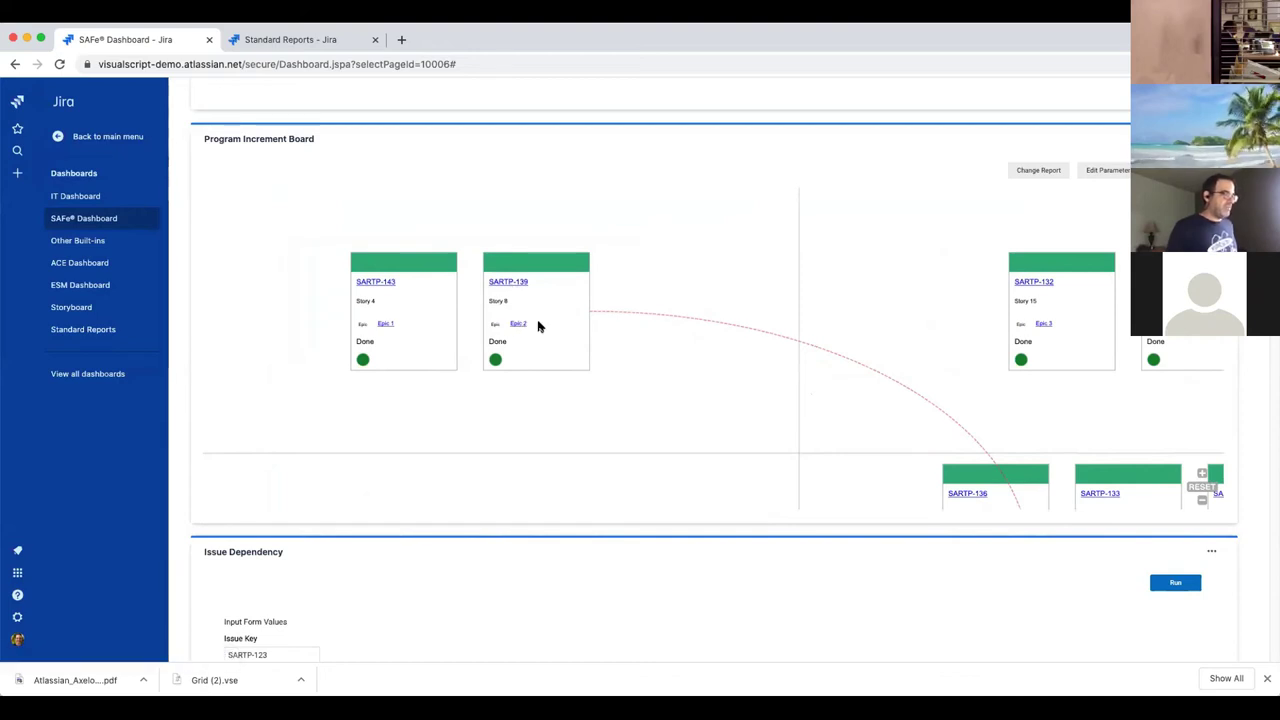
pyautogui.scroll(-5, 531, 360)
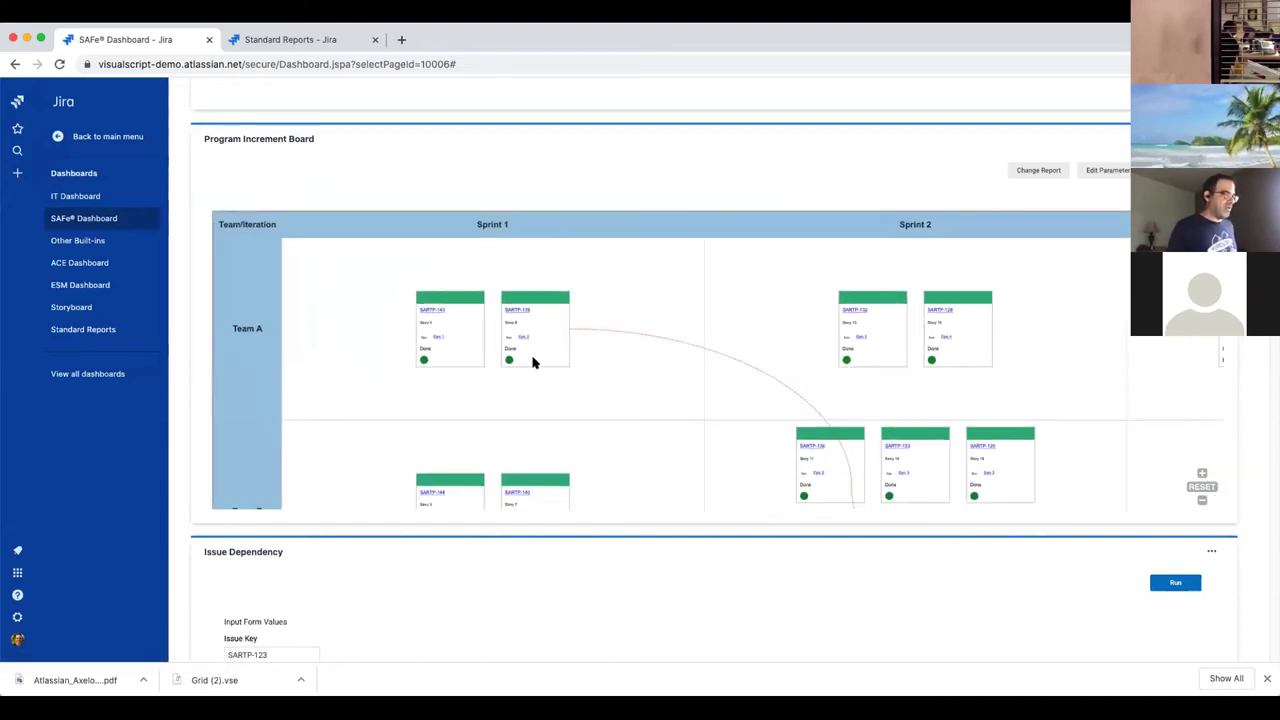
pyautogui.scroll(-5, 555, 317)
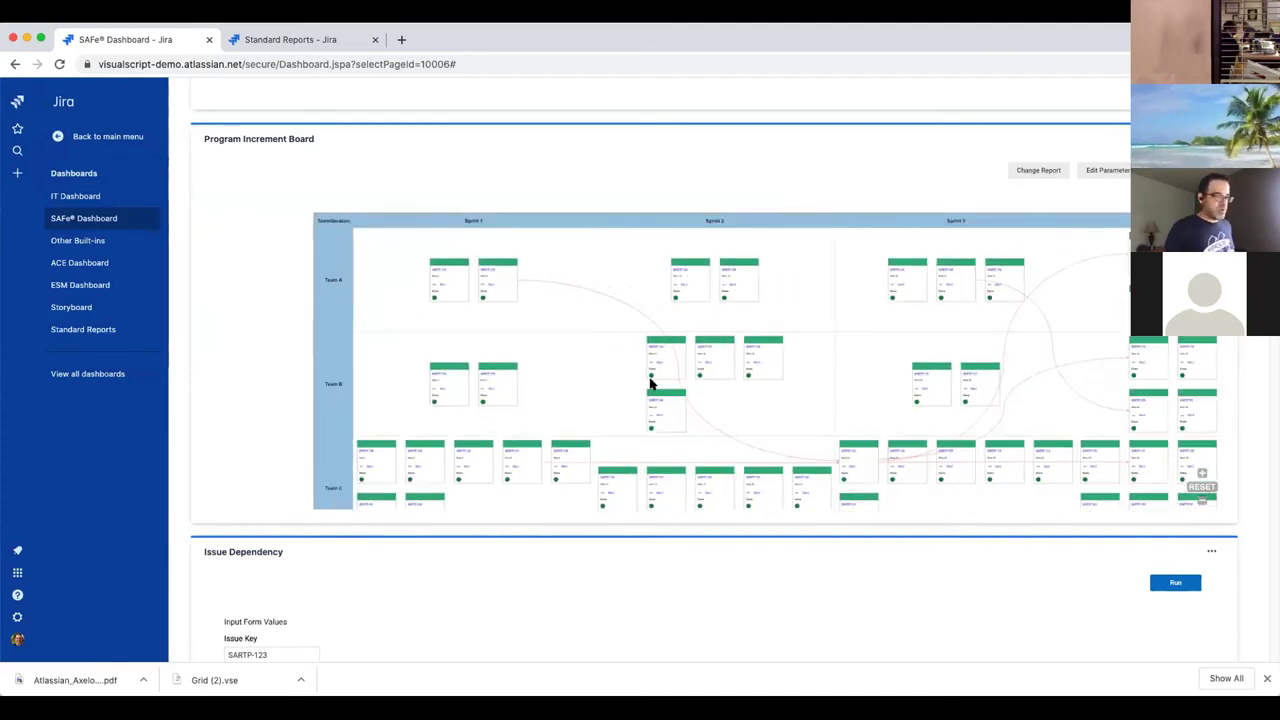
# - Inspect the Program Increment Board's dependency lines around story SARTP-123 in Team C's row, and return to the full board
pyautogui.moveTo(823, 393); pyautogui.dragTo(722, 384)
pyautogui.moveTo(770, 481); pyautogui.dragTo(729, 370)
pyautogui.scroll(5, 728, 370)
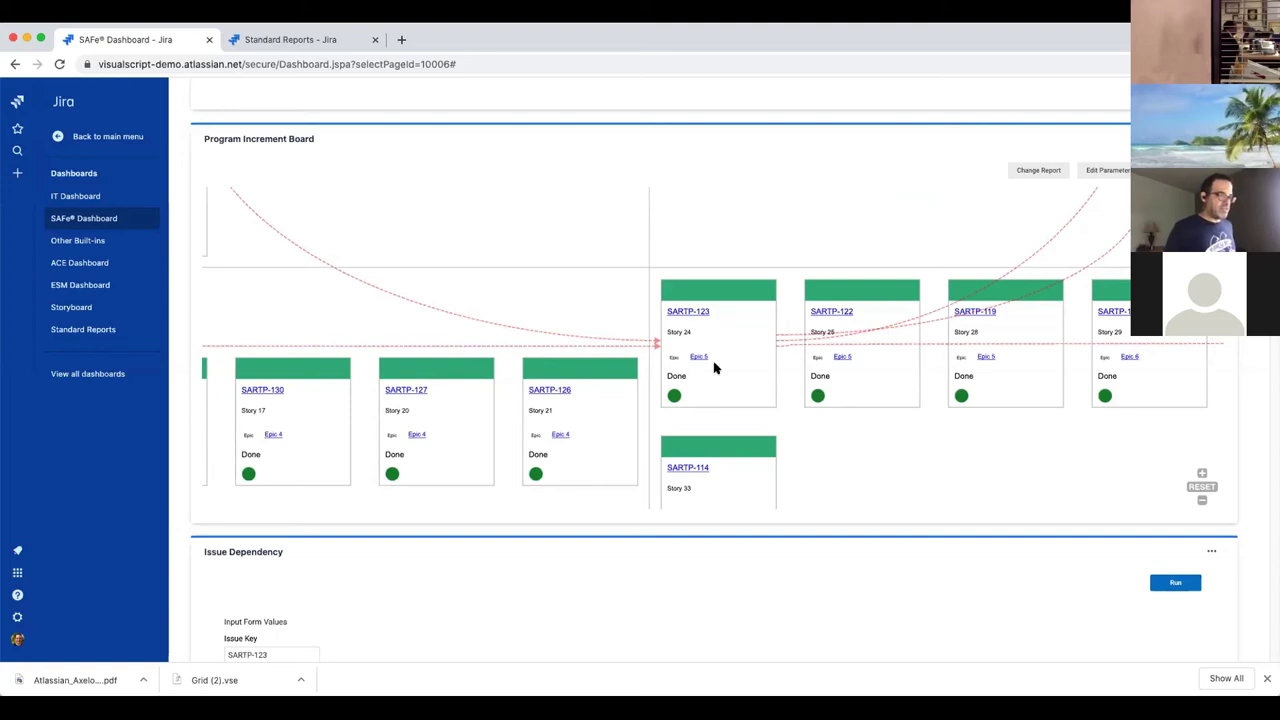
pyautogui.scroll(-3, 712, 368)
pyautogui.scroll(-5, 680, 292)
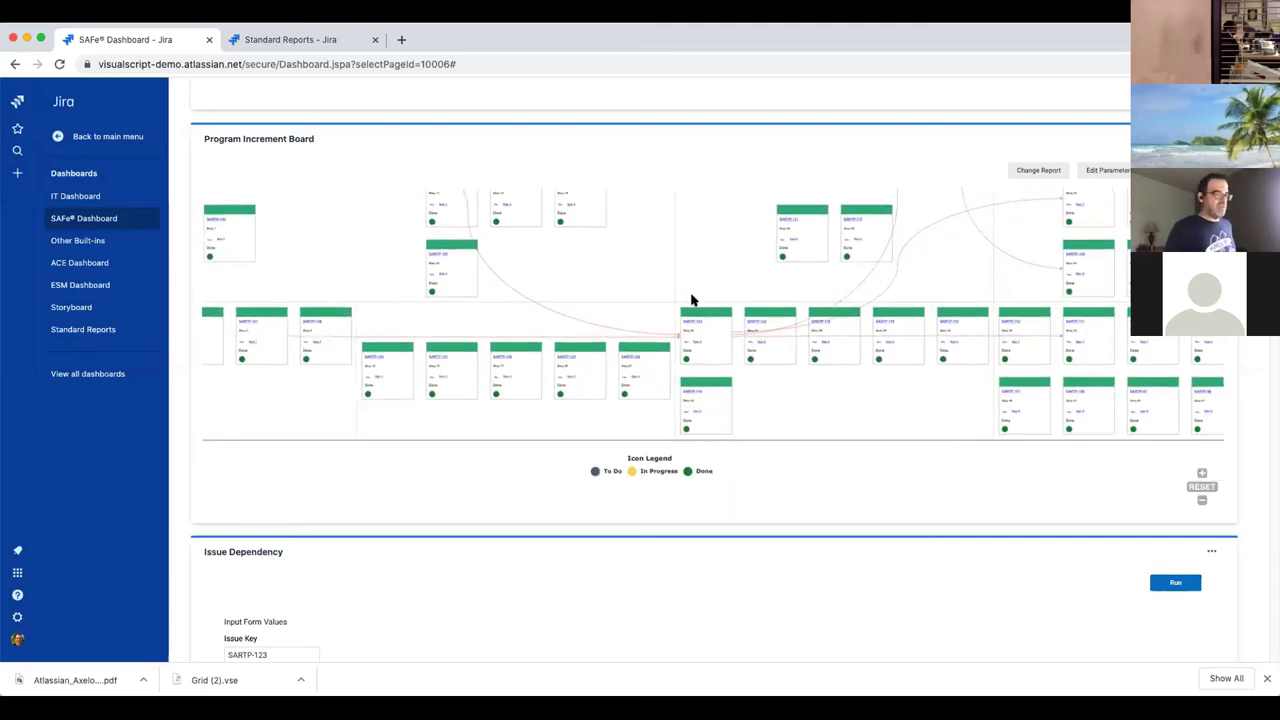
pyautogui.scroll(-5, 699, 329)
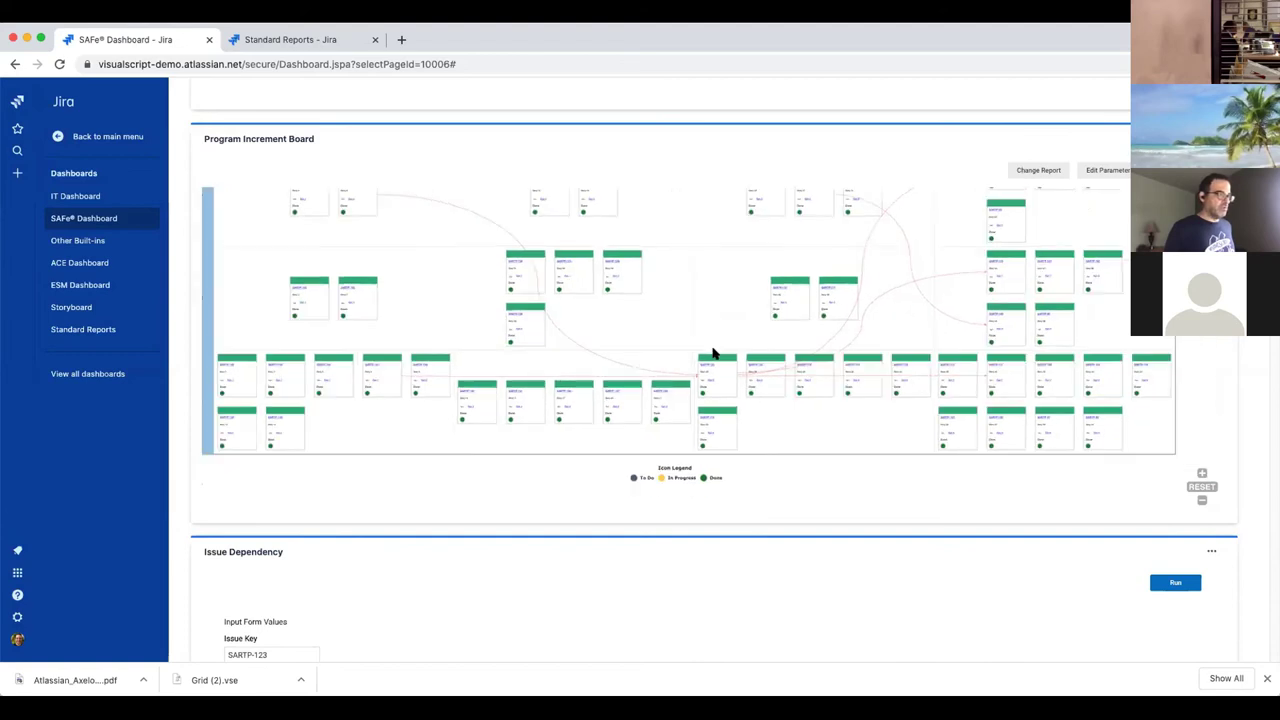
pyautogui.scroll(3, 716, 362)
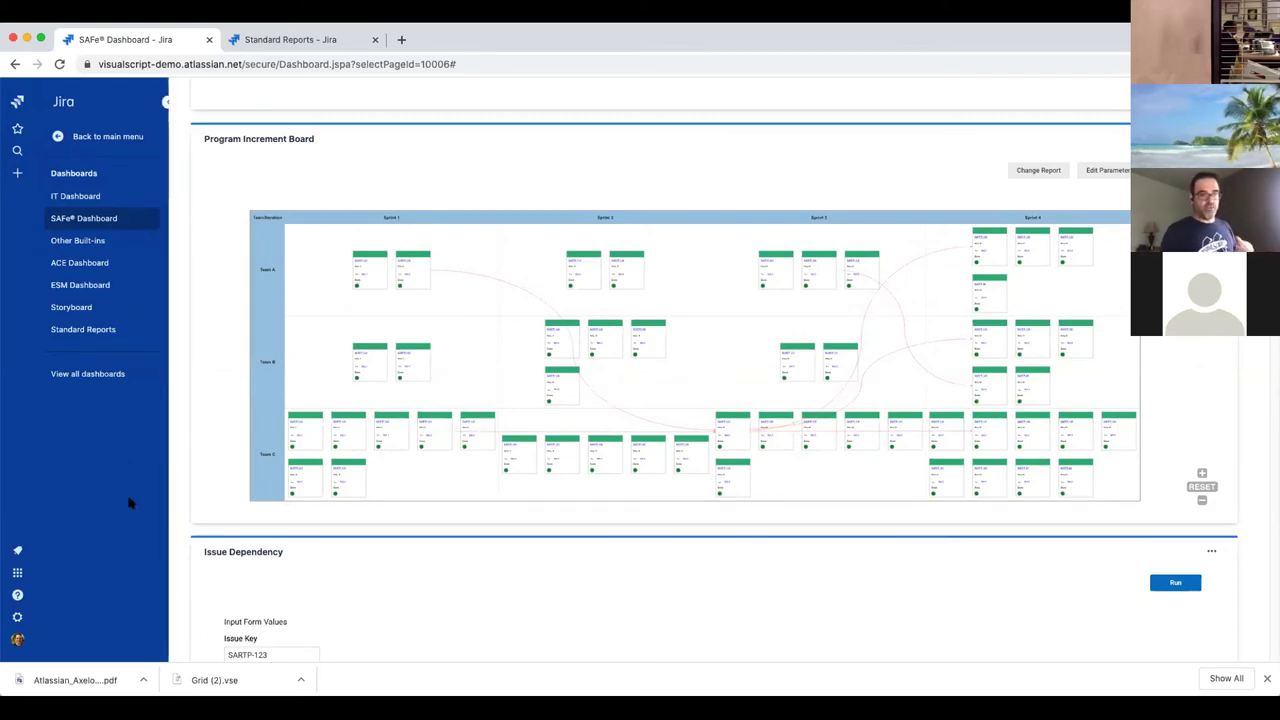
# - Revisit the Epic Dependency report and examine the links to and from story SARTP-123
pyautogui.scroll(10, 69, 449)
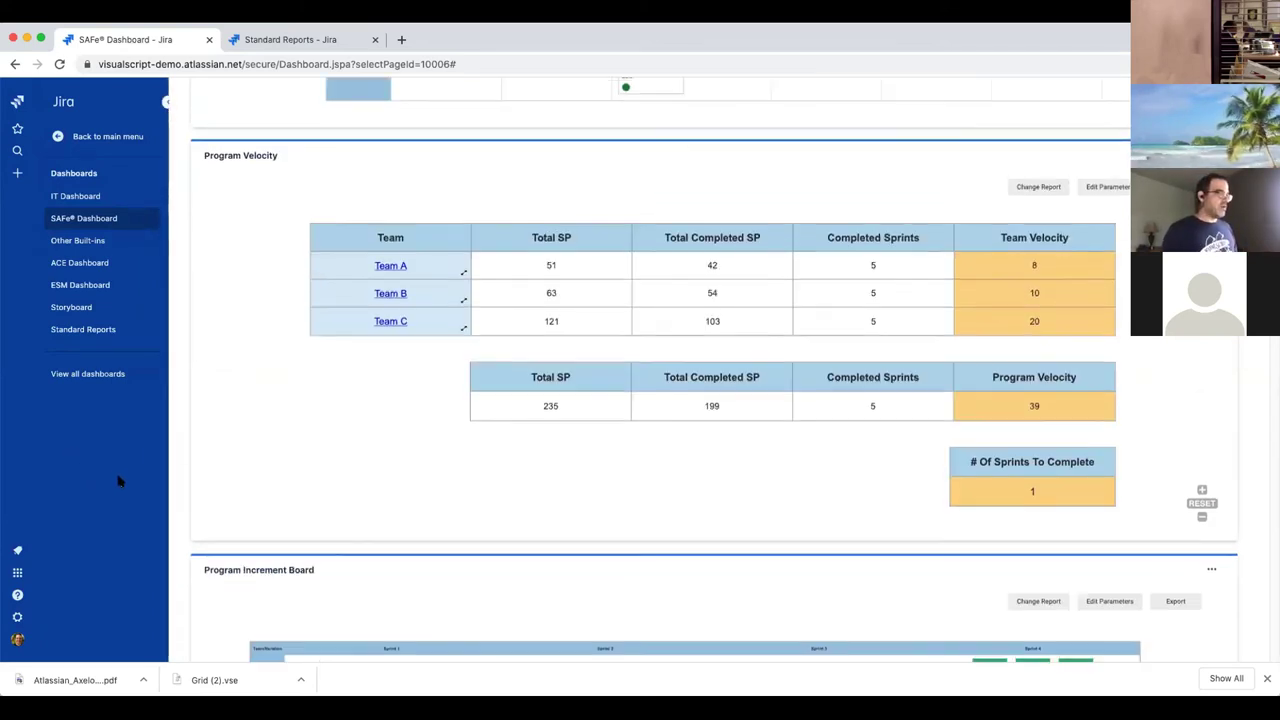
pyautogui.scroll(3, 118, 481)
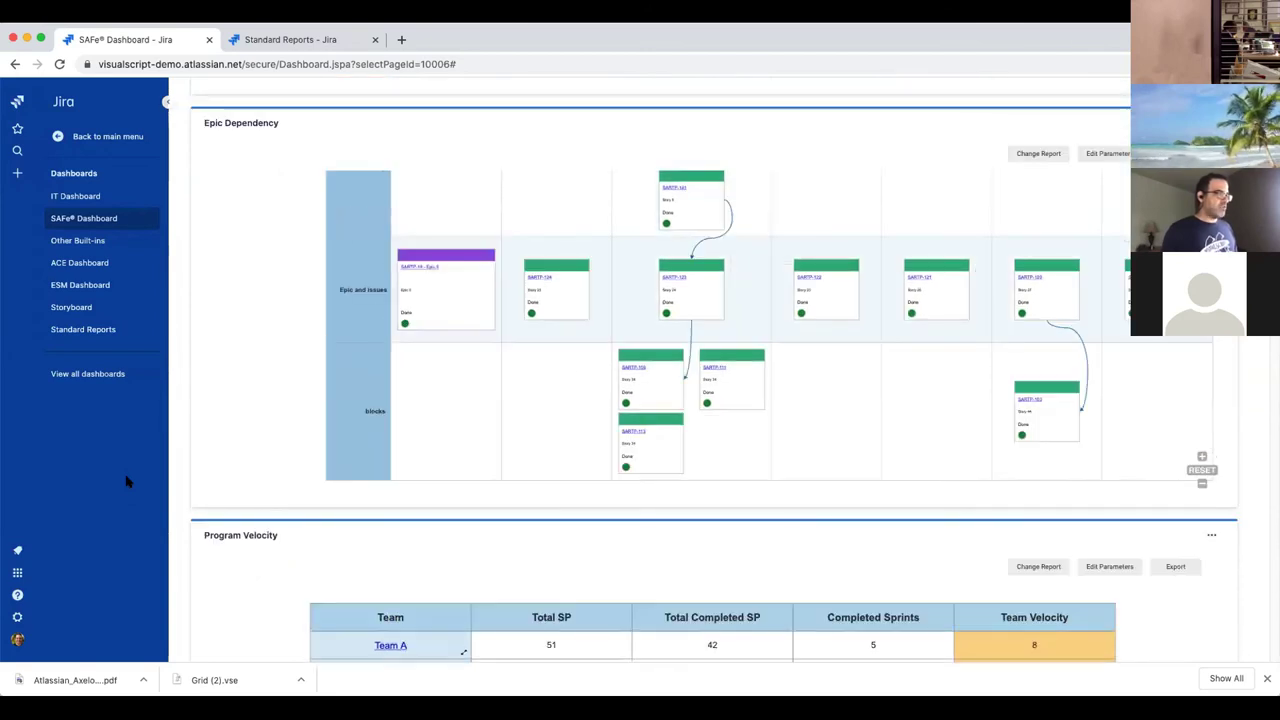
pyautogui.scroll(3, 676, 228)
pyautogui.scroll(-4, 675, 266)
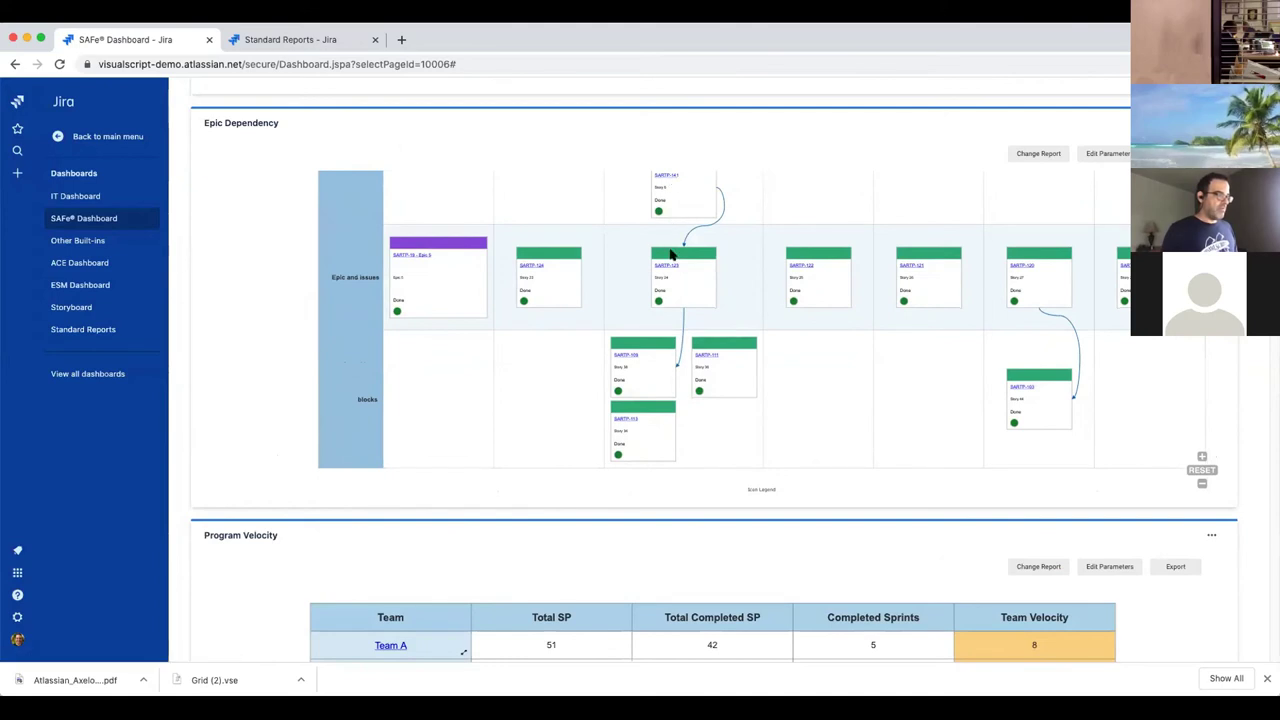
pyautogui.scroll(-10, 117, 494)
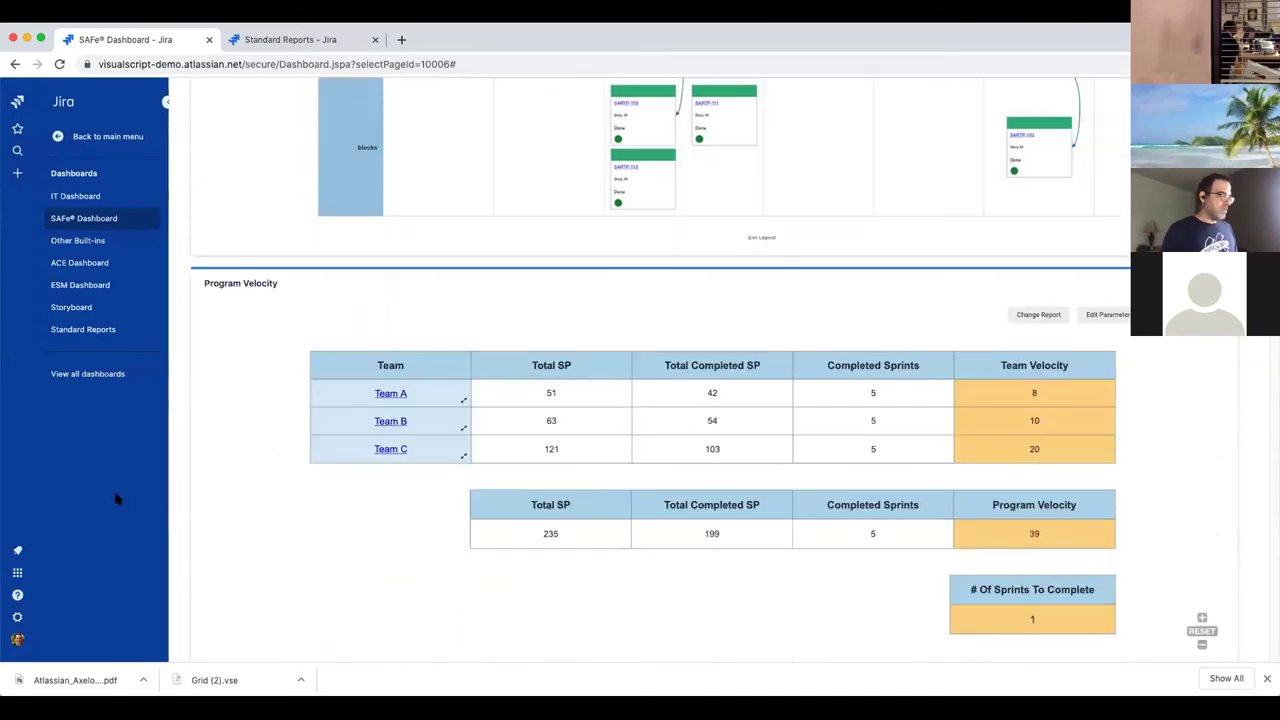
# - Run the Issue Dependency report for issue key SARTP-123 and inspect its blocking and blocked-by issues
pyautogui.scroll(-10, 117, 500)
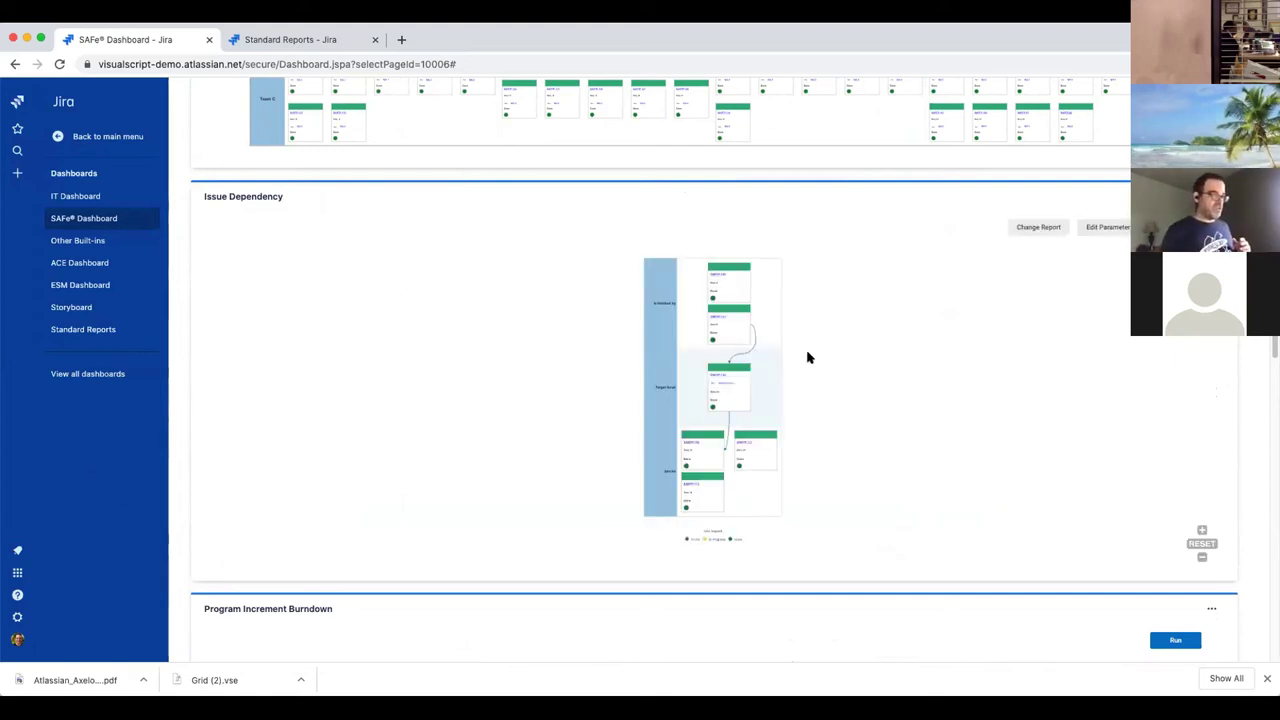
pyautogui.scroll(3, 790, 365)
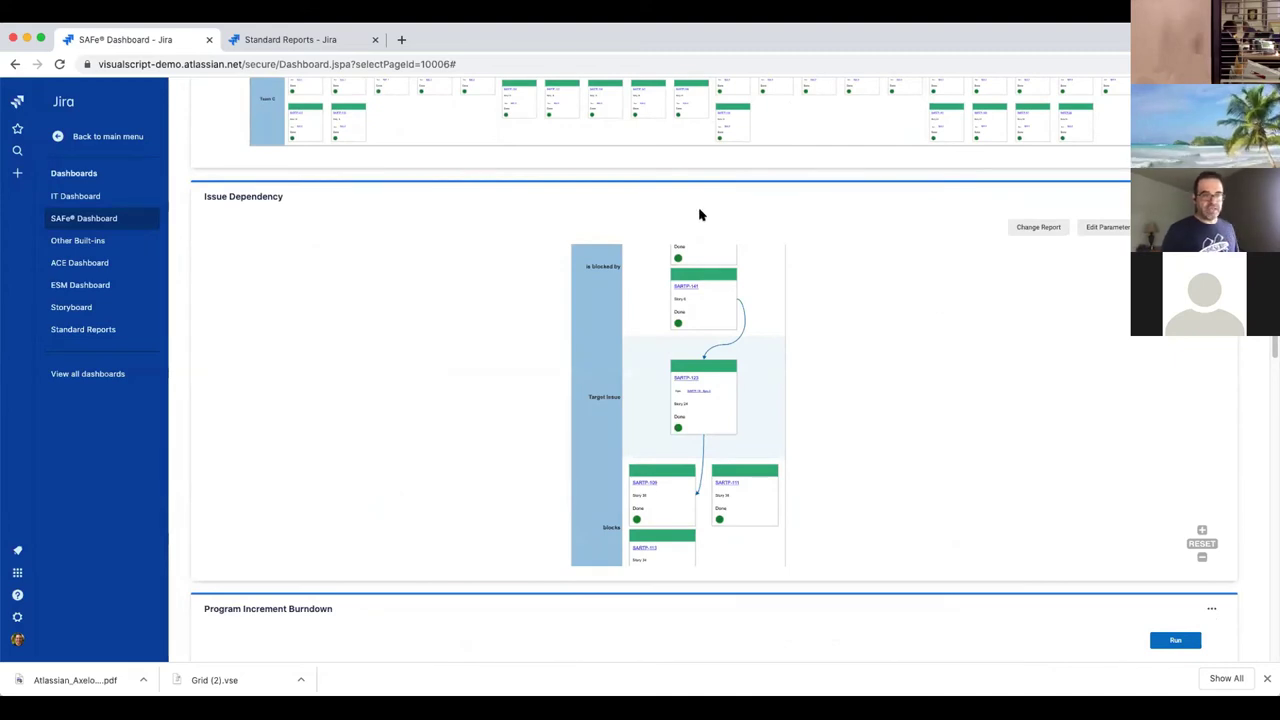
pyautogui.scroll(-2, 720, 300)
pyautogui.scroll(-5, 115, 424)
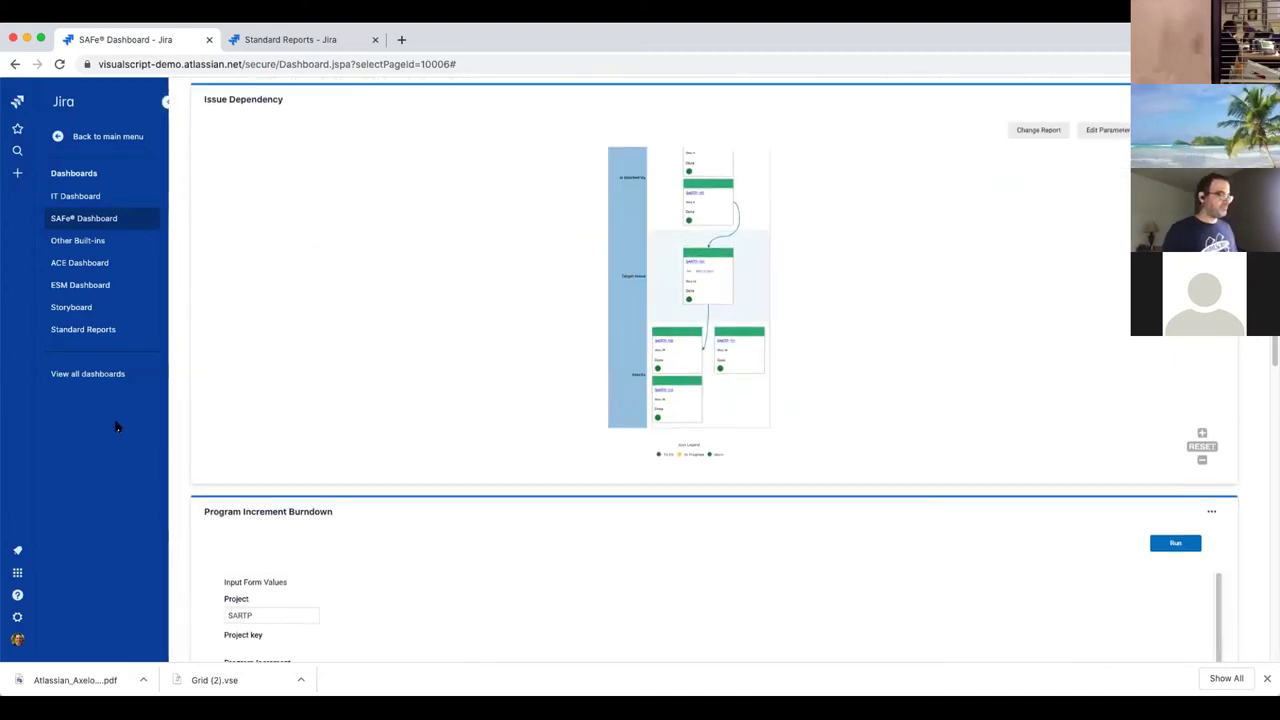
# - Check the Data Type choices, and run the Program Increment Burndown for project SARTP, increment PI 1, tracked by Story Points
pyautogui.scroll(-3, 115, 424)
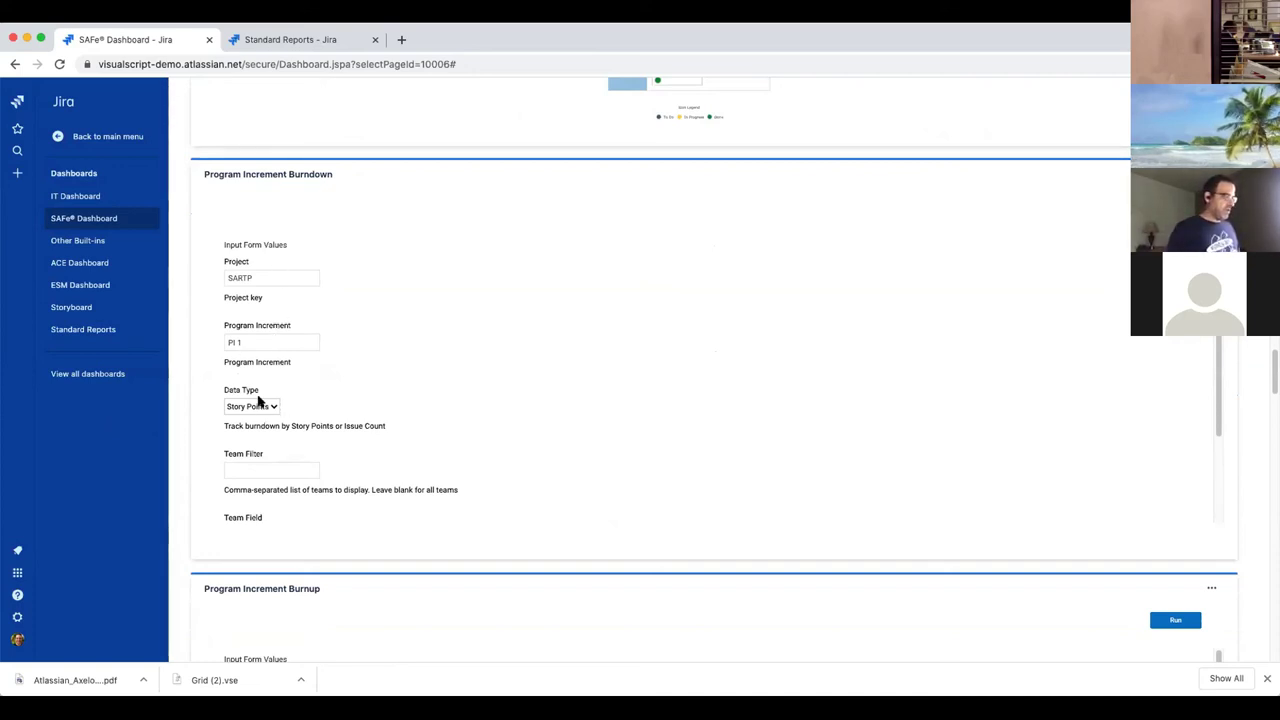
pyautogui.scroll(-2, 314, 397)
pyautogui.click(243, 325)
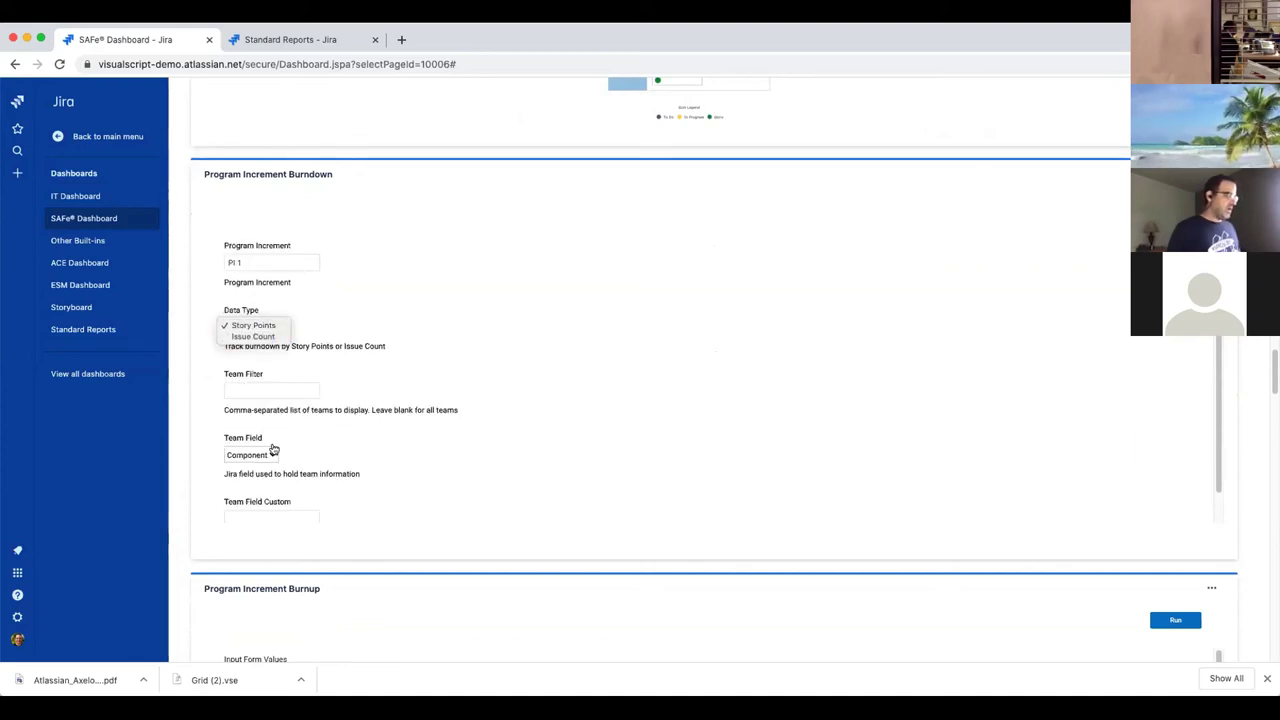
pyautogui.click(349, 443)
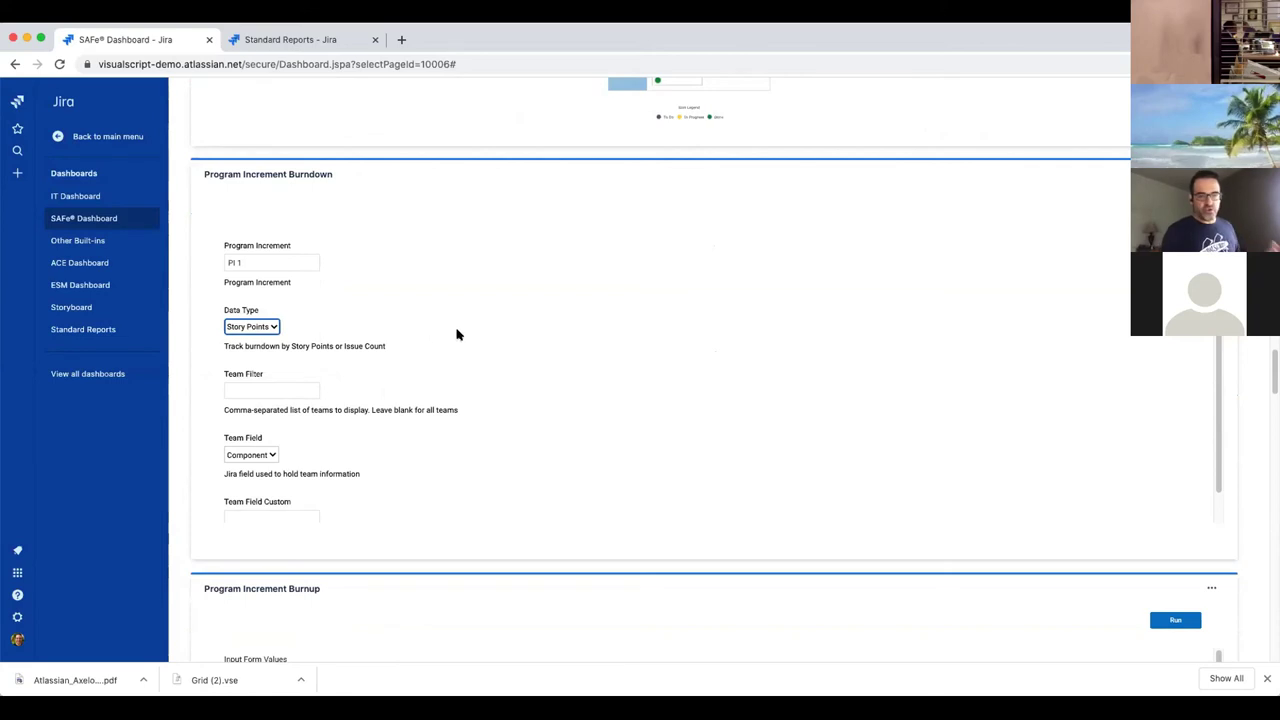
pyautogui.scroll(2, 456, 334)
pyautogui.click(1175, 205)
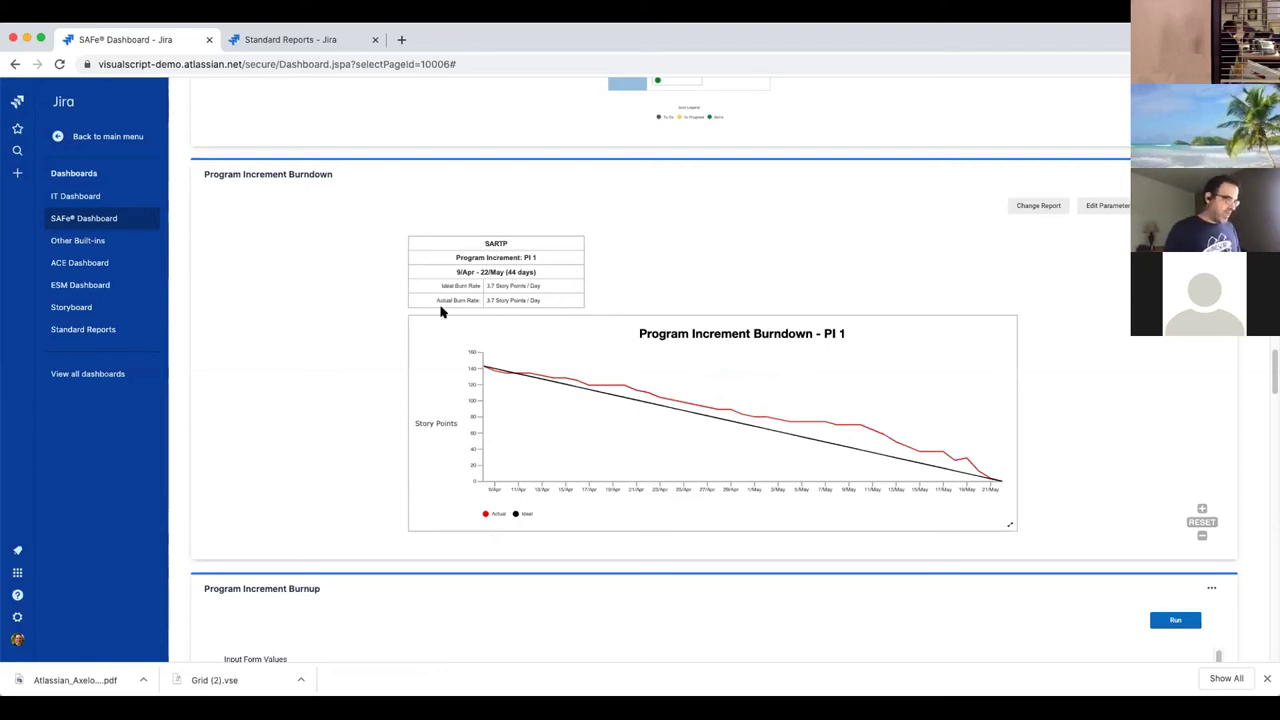
# - Expand the Program Increment Burndown chart into its day-by-day story point table, review the rows, and return to the chart
pyautogui.click(1005, 522)
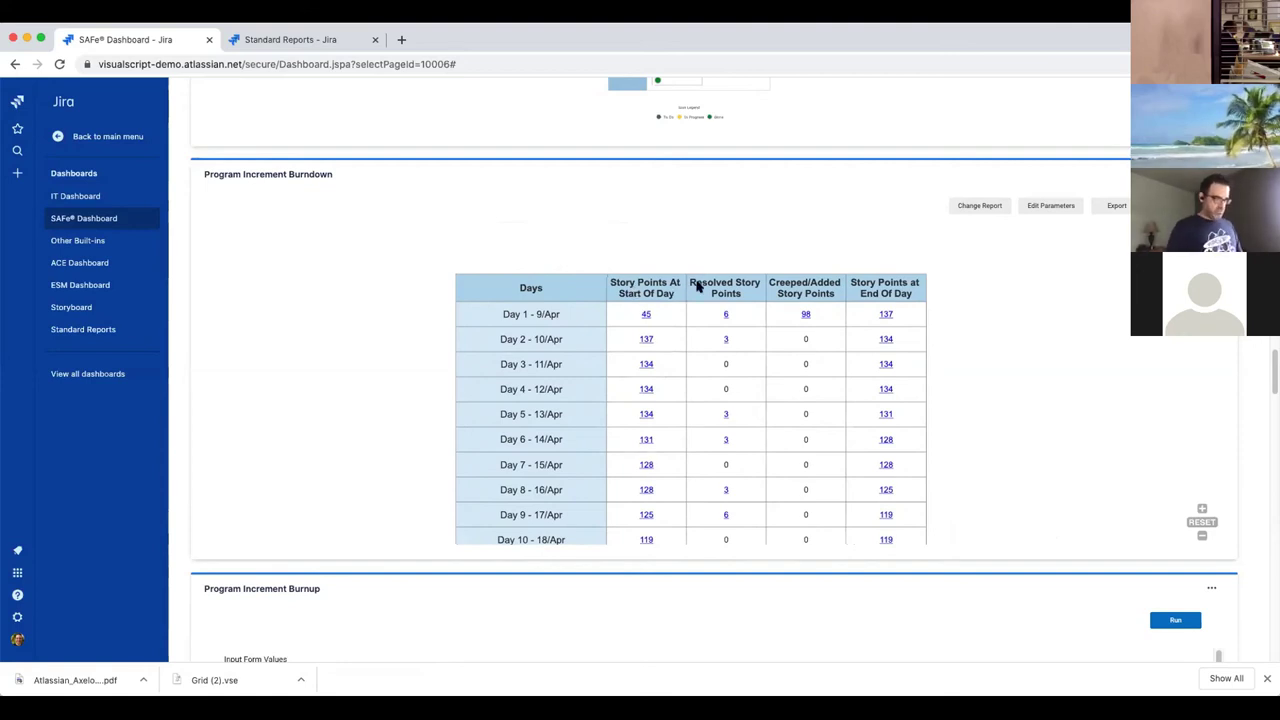
pyautogui.scroll(-3, 706, 277)
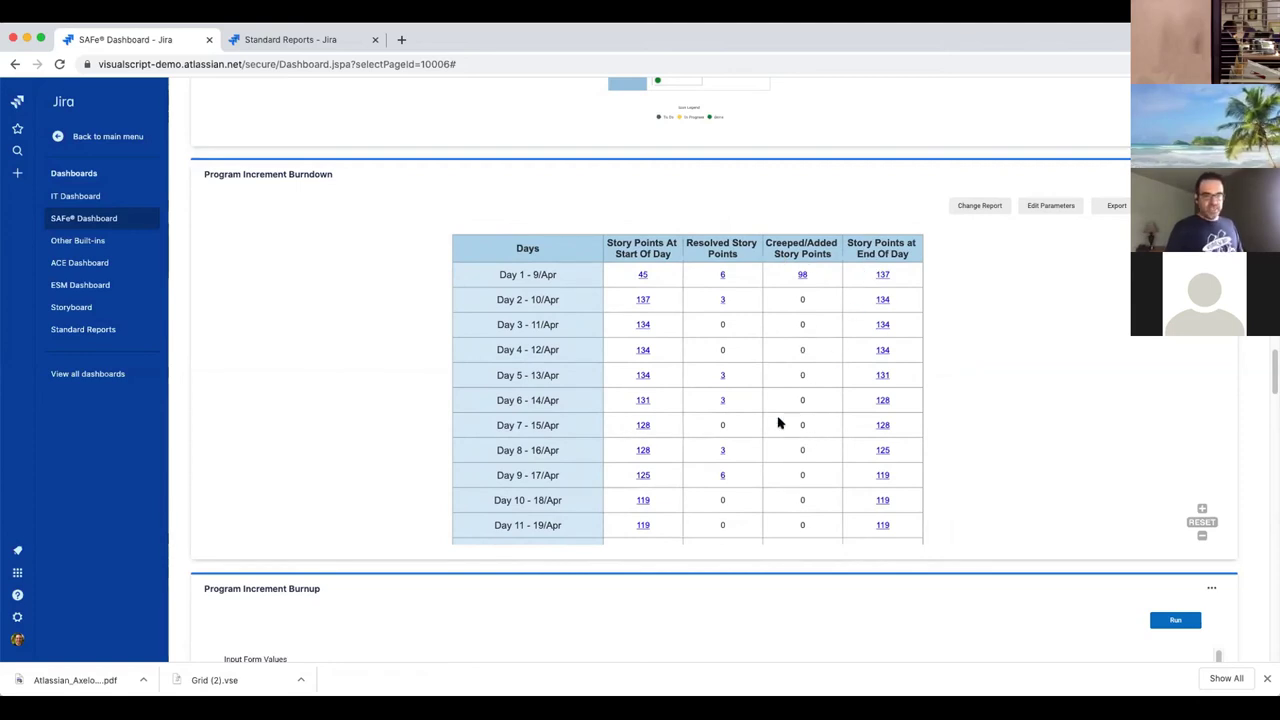
pyautogui.scroll(-2, 743, 428)
pyautogui.moveTo(766, 463); pyautogui.dragTo(729, 335)
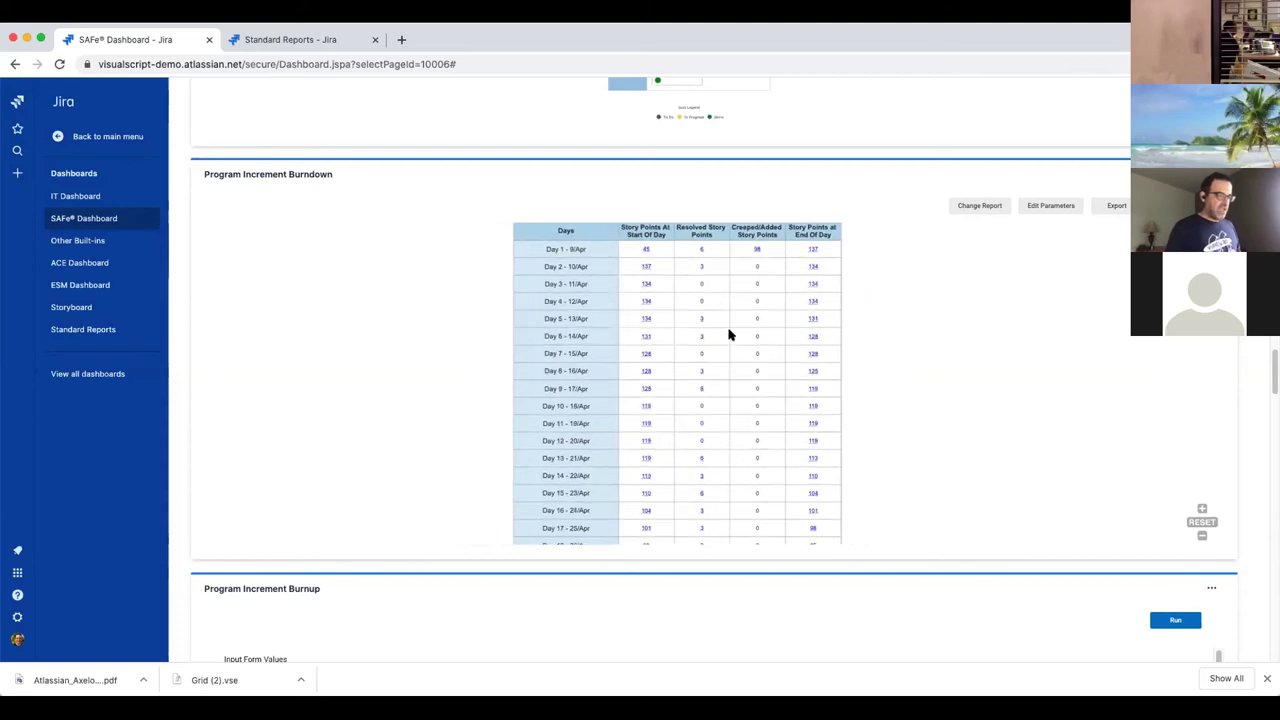
pyautogui.scroll(-2, 729, 340)
# - Run the Program Increment Burnup for project SARTP and increment PI 1, and compare it with the burndown chart
pyautogui.scroll(-10, 727, 401)
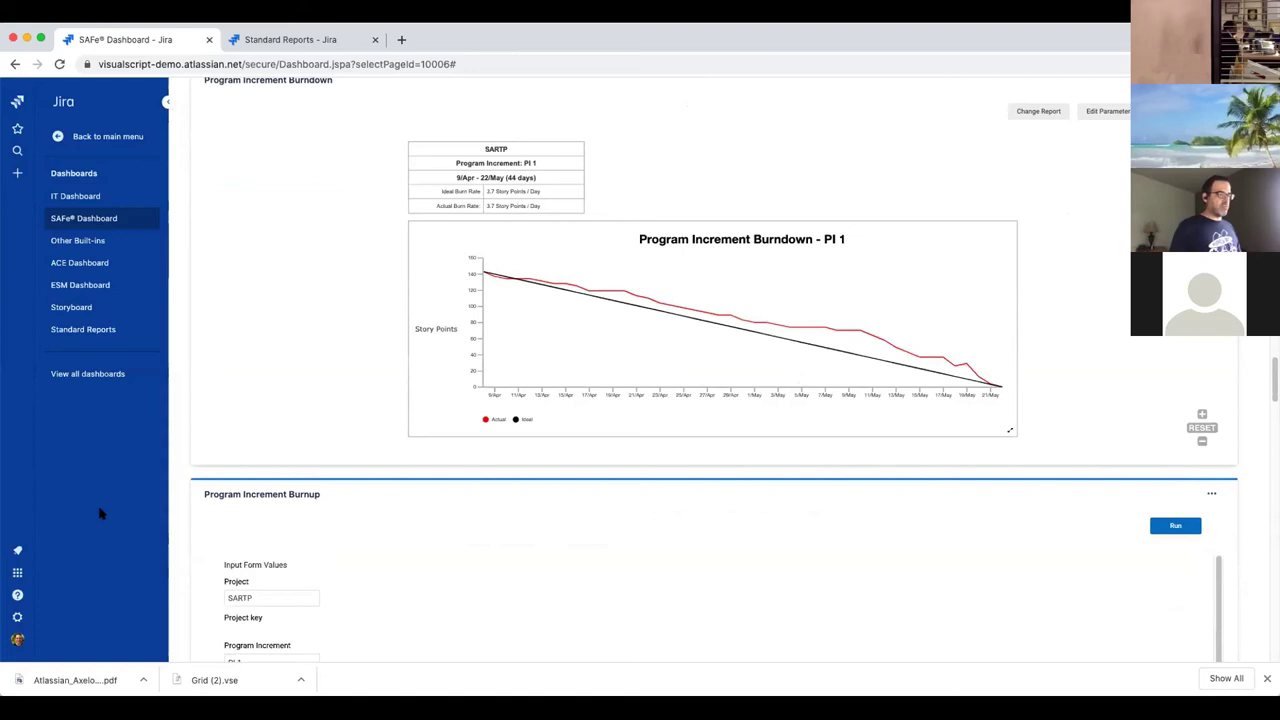
pyautogui.scroll(-5, 100, 513)
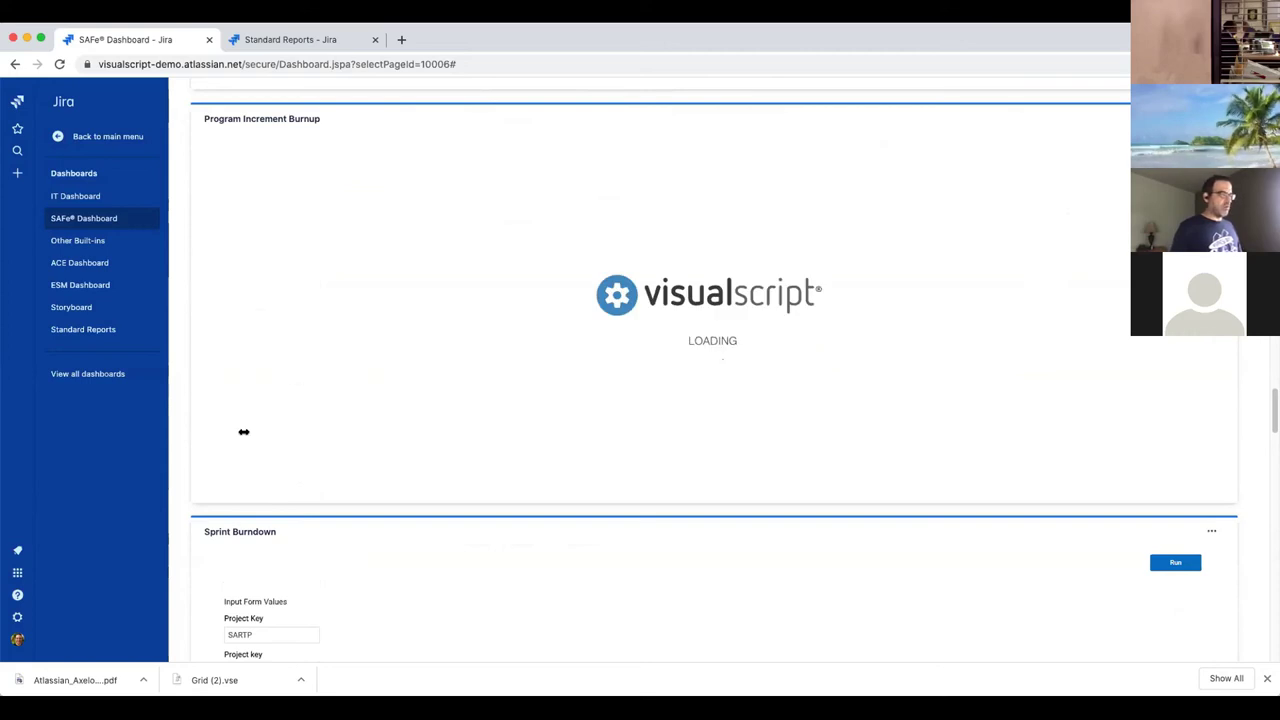
pyautogui.scroll(5, 123, 517)
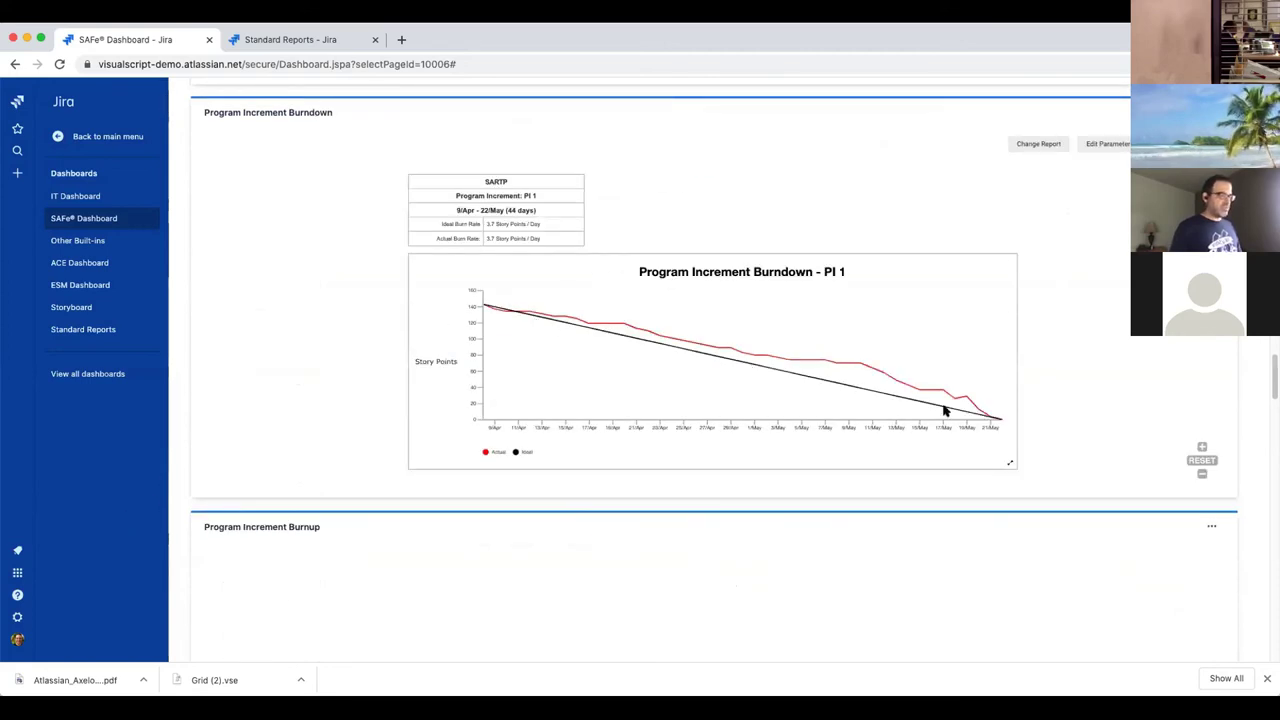
pyautogui.scroll(-3, 143, 567)
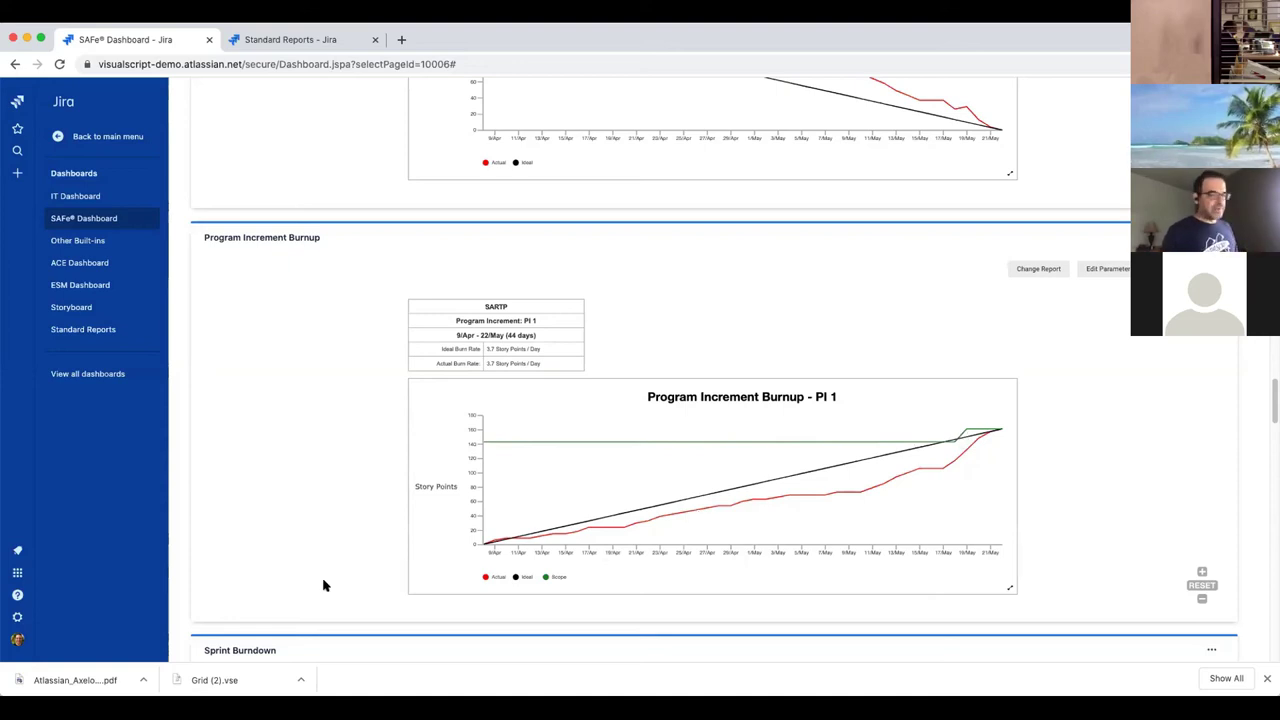
pyautogui.scroll(-2, 87, 550)
pyautogui.scroll(-3, 87, 550)
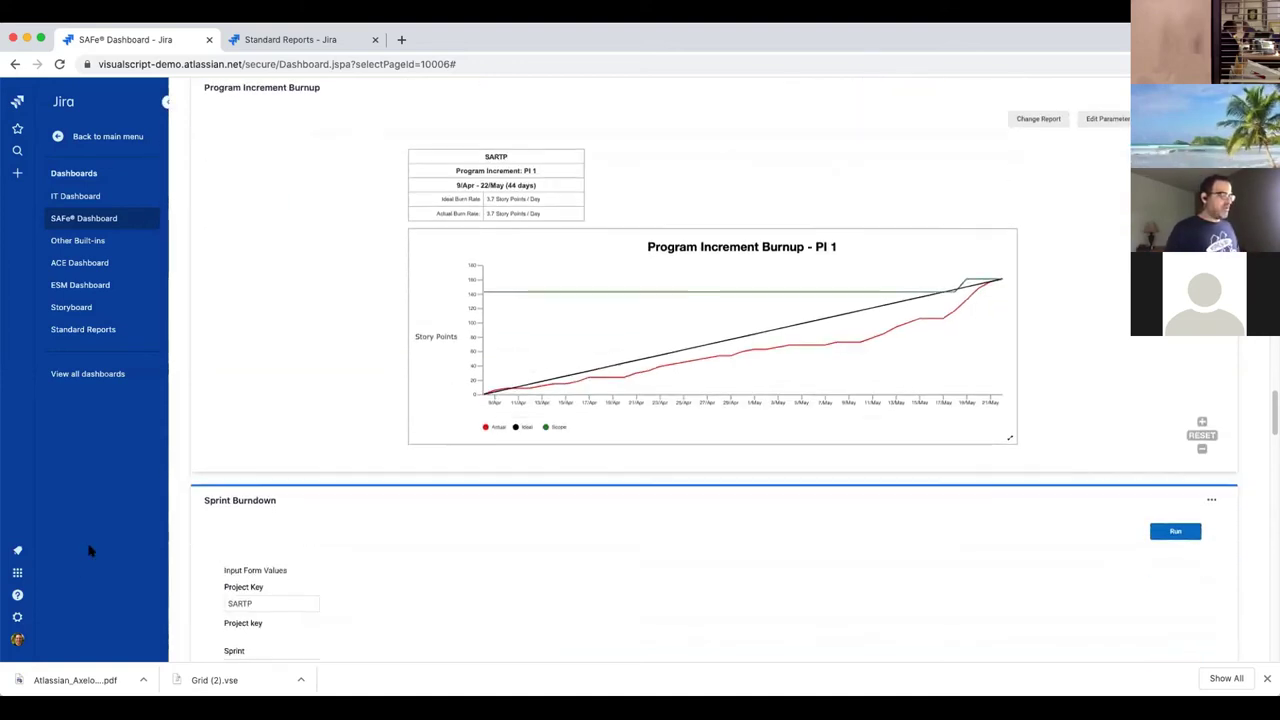
# - Run the Sprint Burndown for project SARTP, Sprint 4, with data type Story Points and capacity 65, and view its chart
pyautogui.scroll(-1, 89, 550)
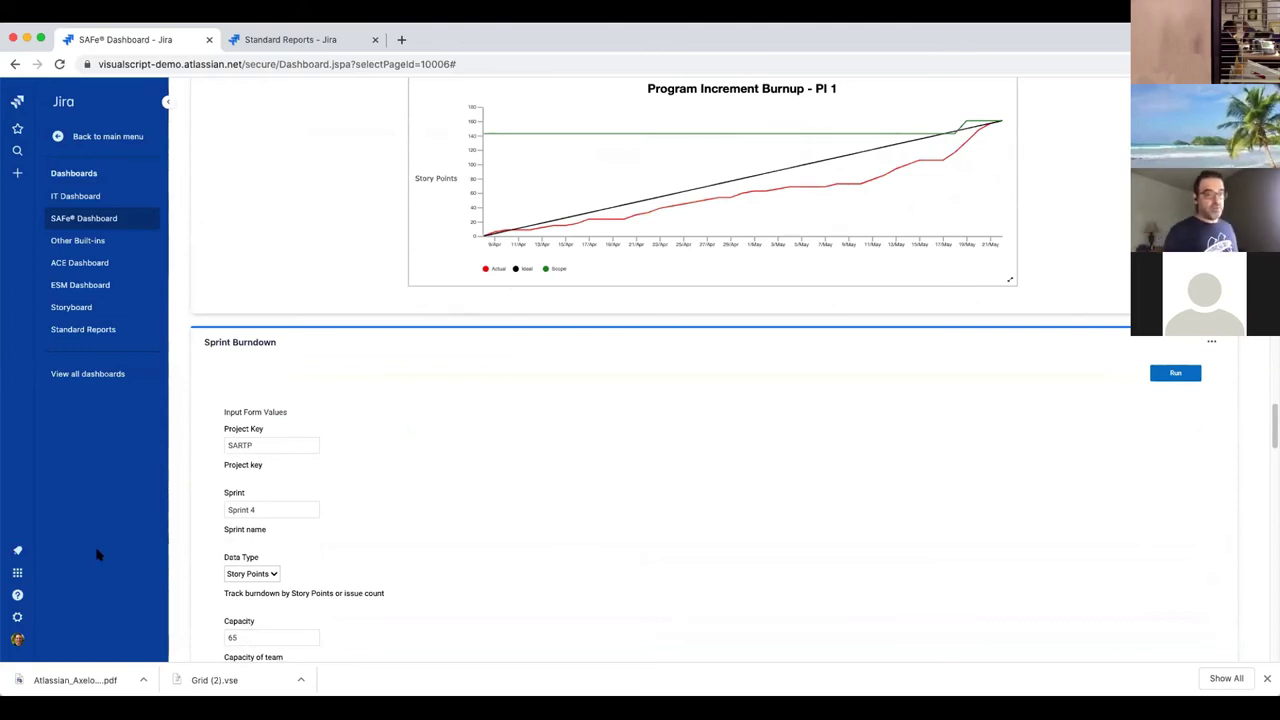
pyautogui.scroll(-1, 80, 586)
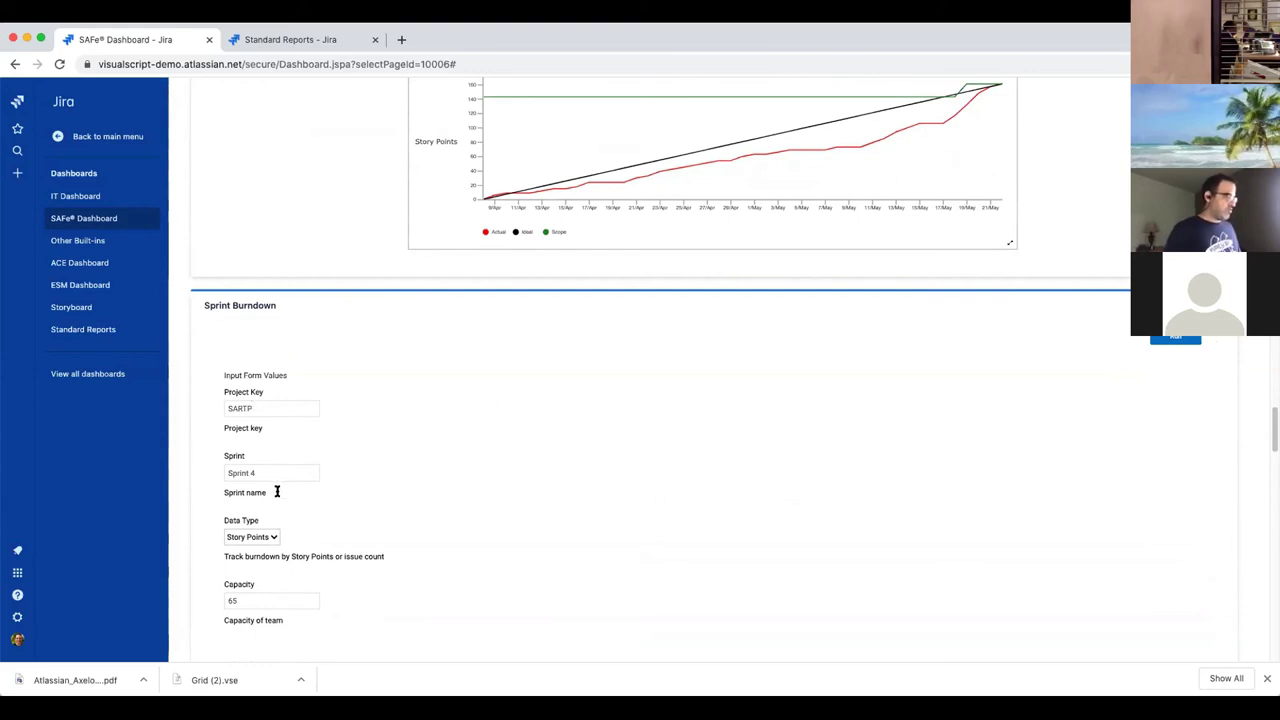
pyautogui.click(262, 536)
pyautogui.click(360, 530)
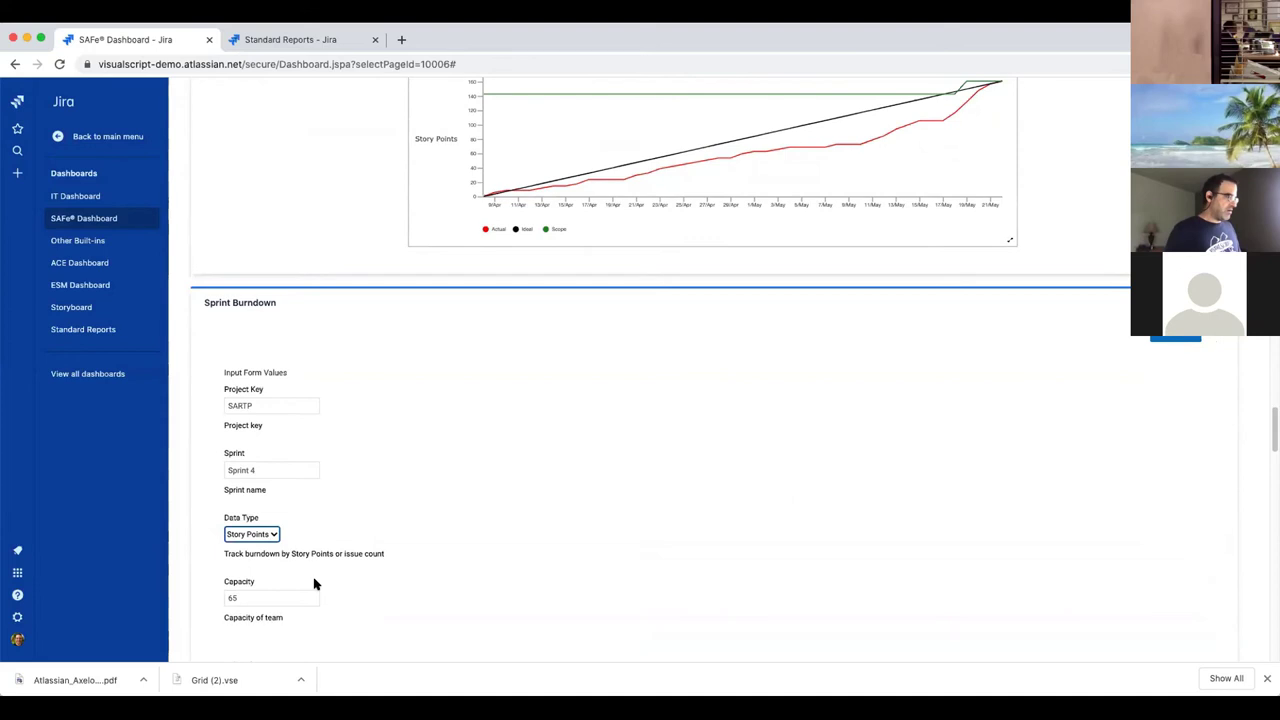
pyautogui.scroll(-1, 314, 584)
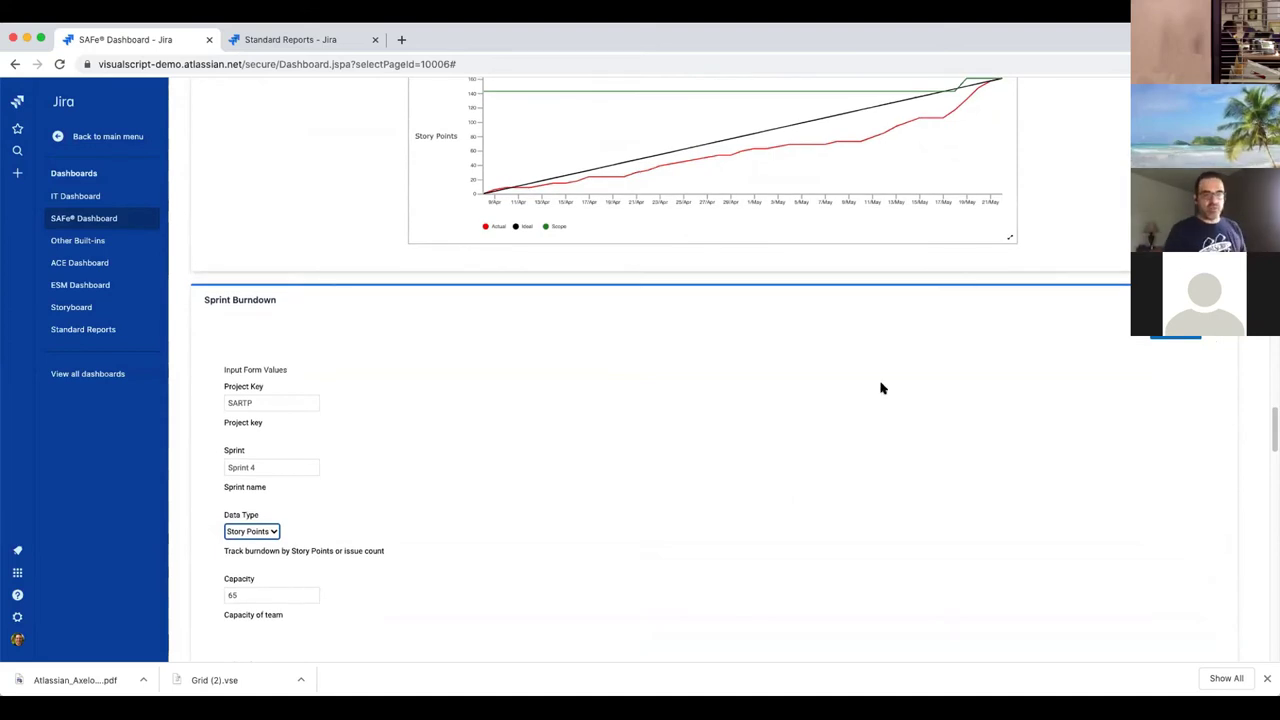
pyautogui.click(1177, 340)
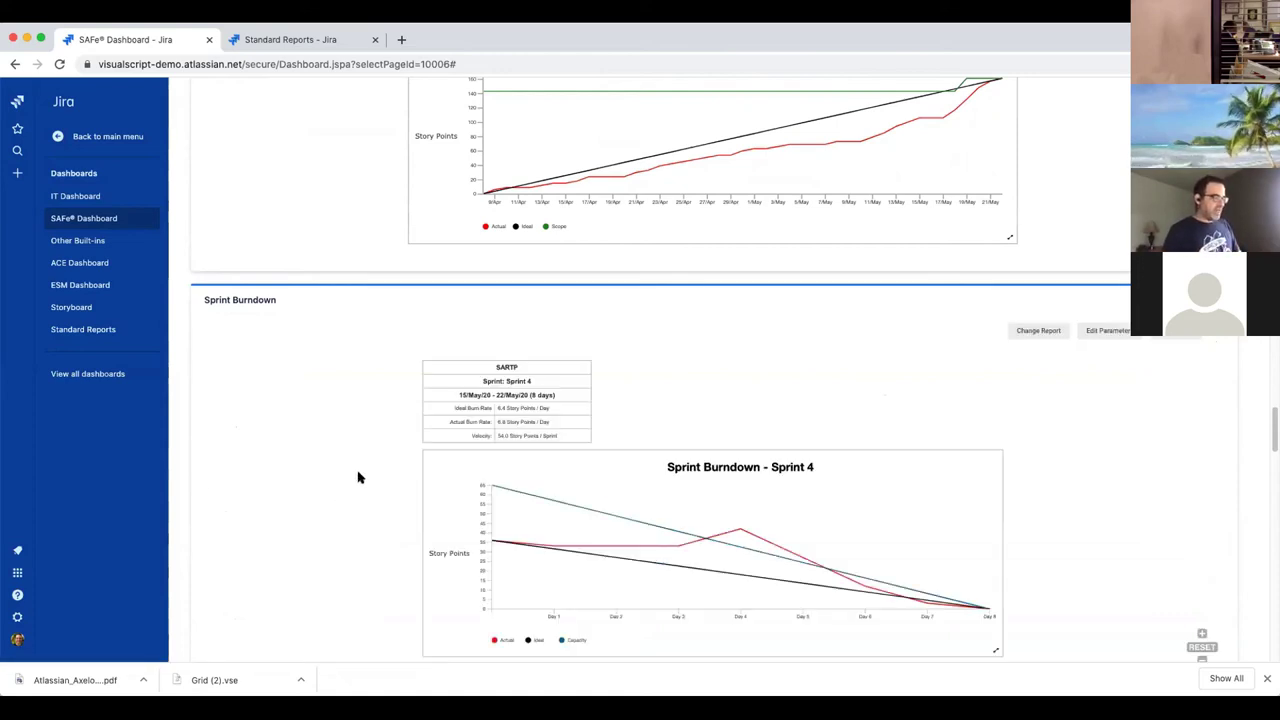
pyautogui.scroll(-1, 107, 533)
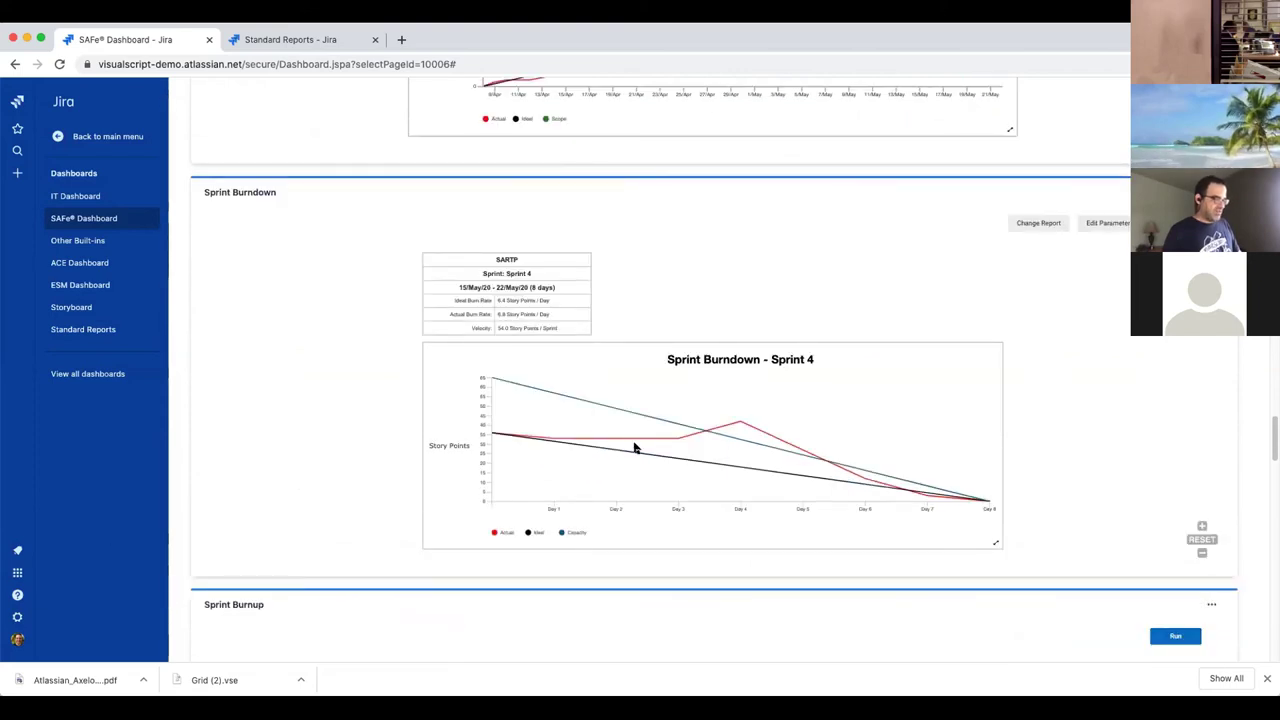